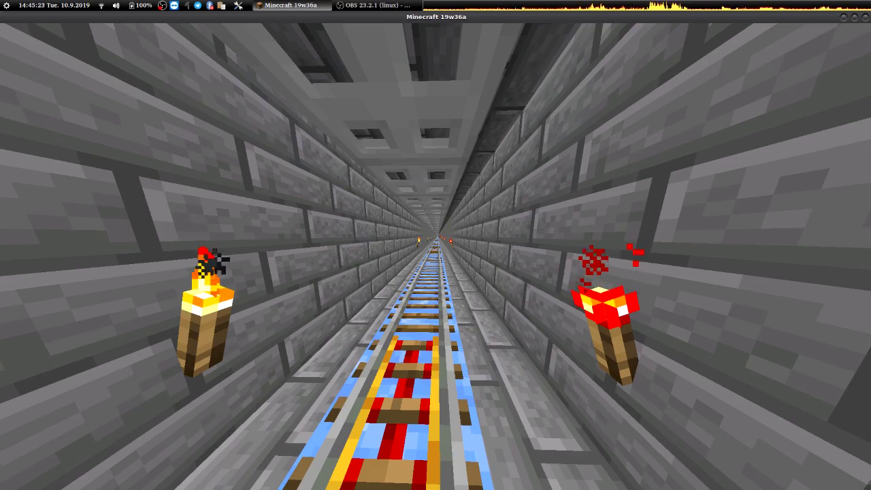
Restore the HUD, hide debug info, and fly out to circle the tunnel entrance
key("F1")
key("F3")
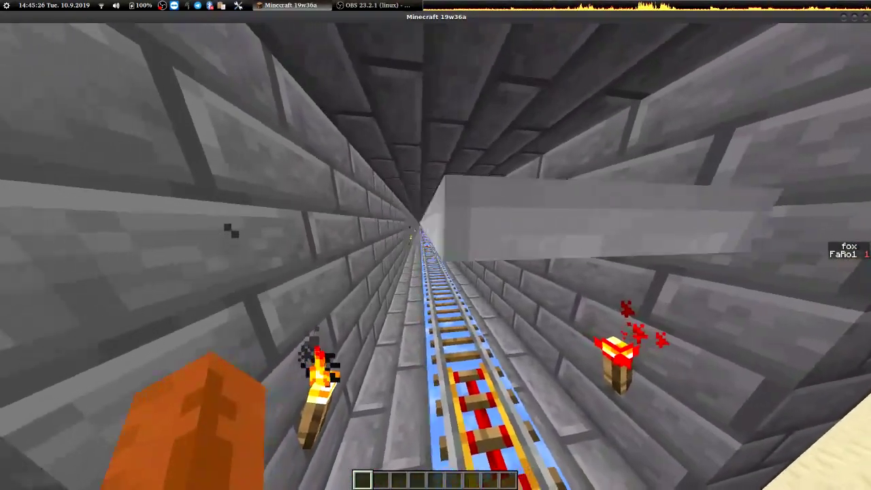
left_click_drag(435, 259, 476, 245)
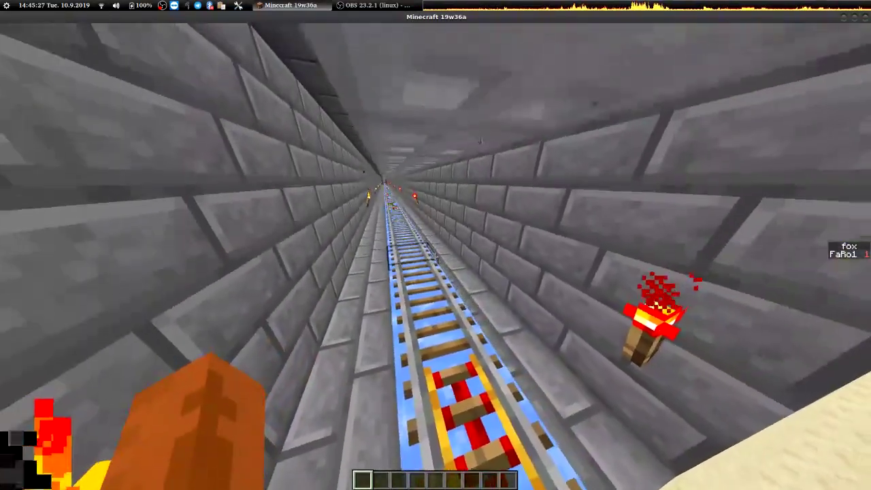
key("s")
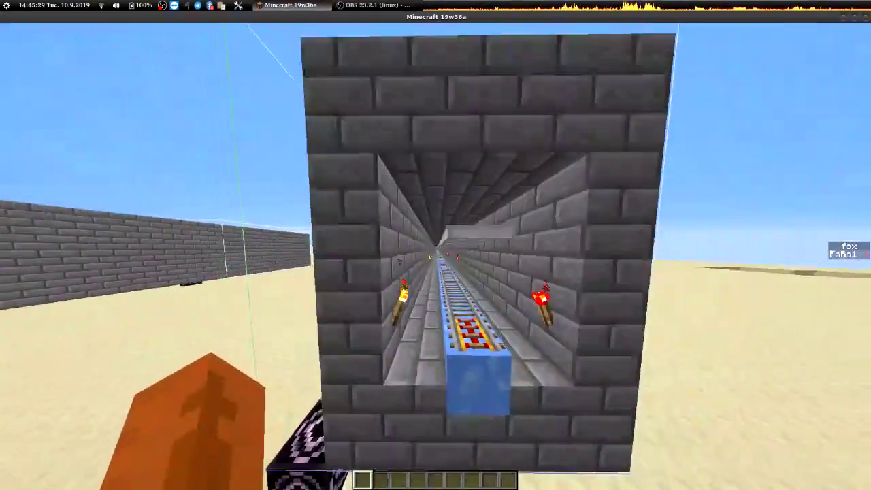
key("space")
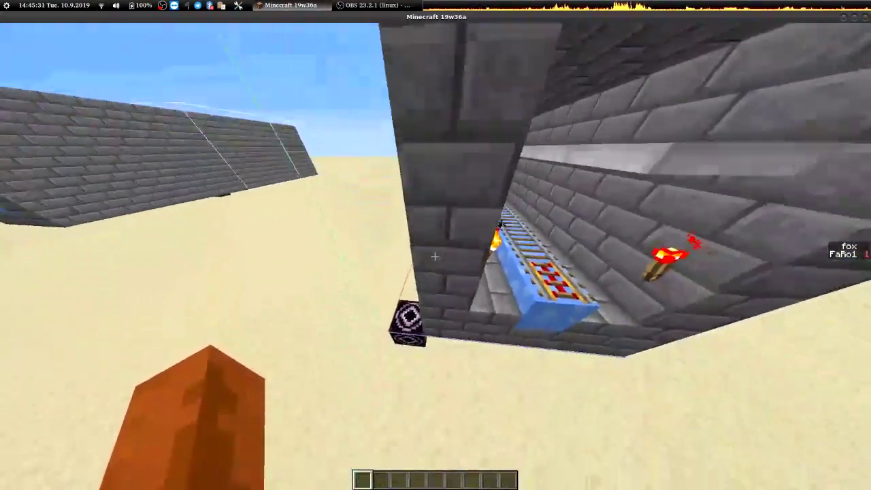
key("w")
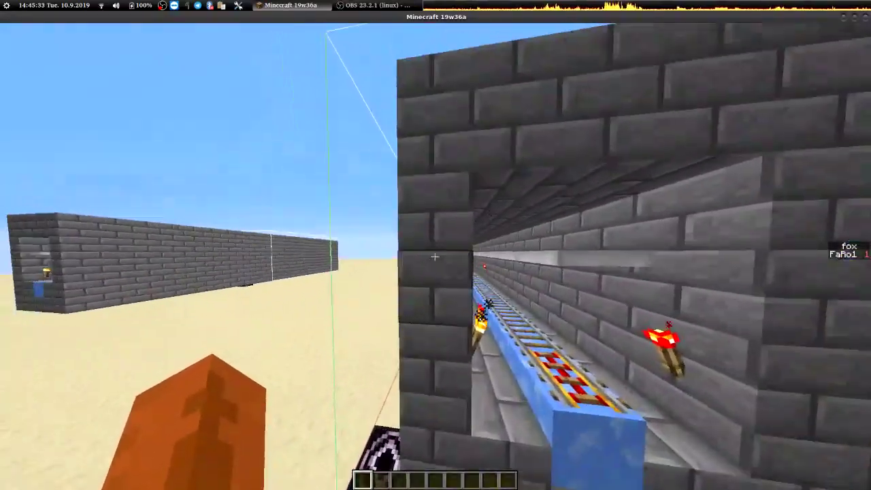
key("w")
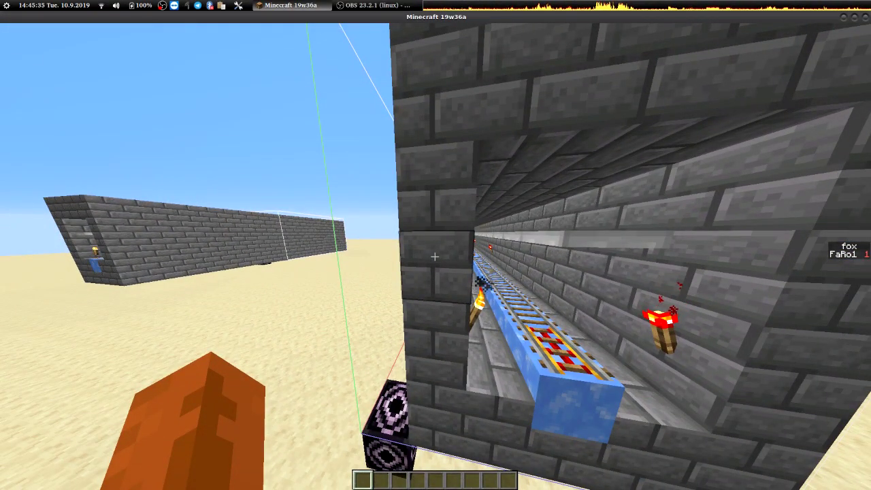
Fly along the long stone-brick wall to view the tunnel module's end from outside
key("s")
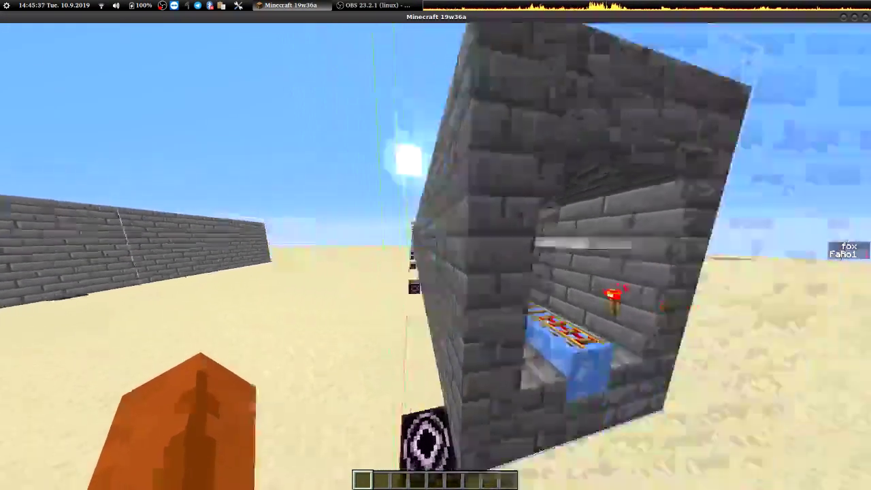
key("w")
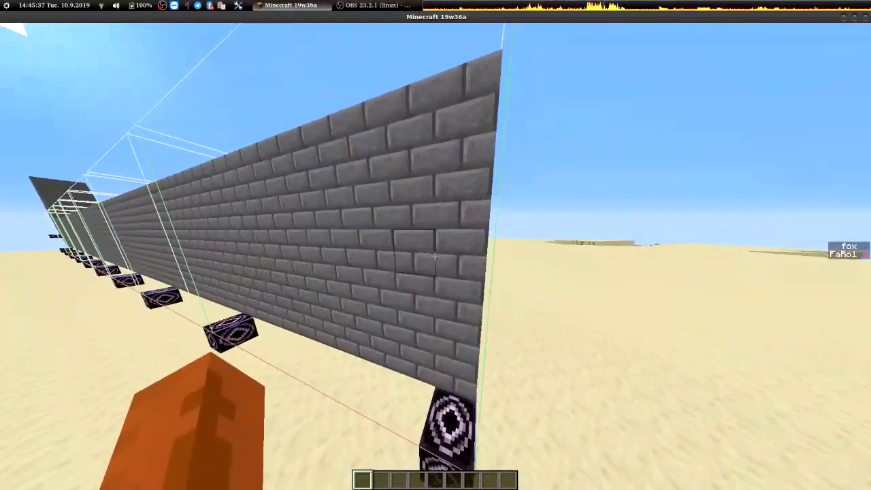
key("w")
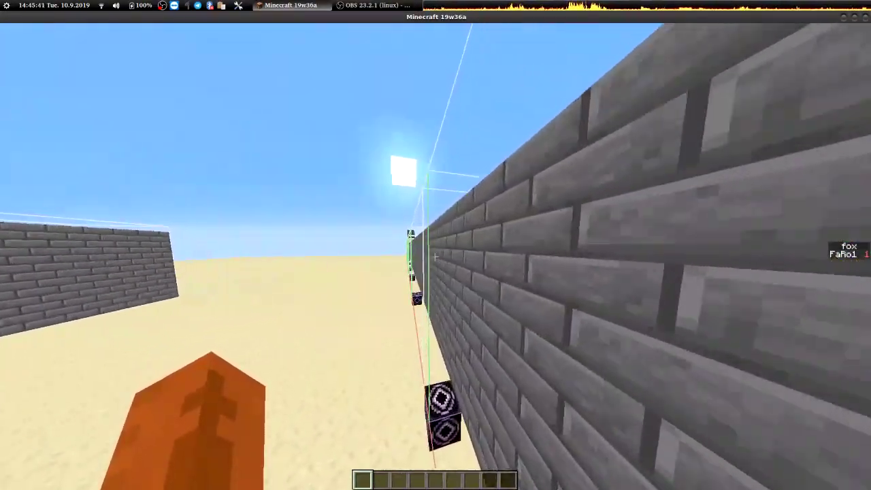
key("w")
key("w")
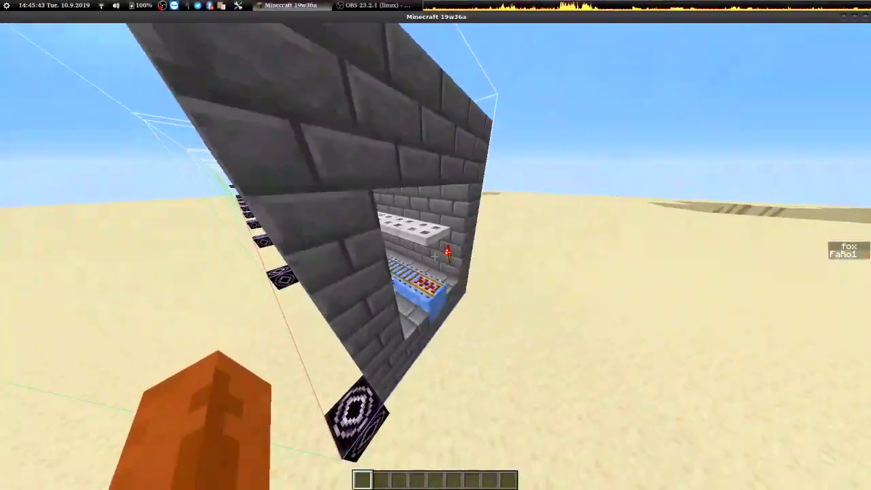
Return to the tunnel entrance and switch to Survival with /gamemode survival
key("w")
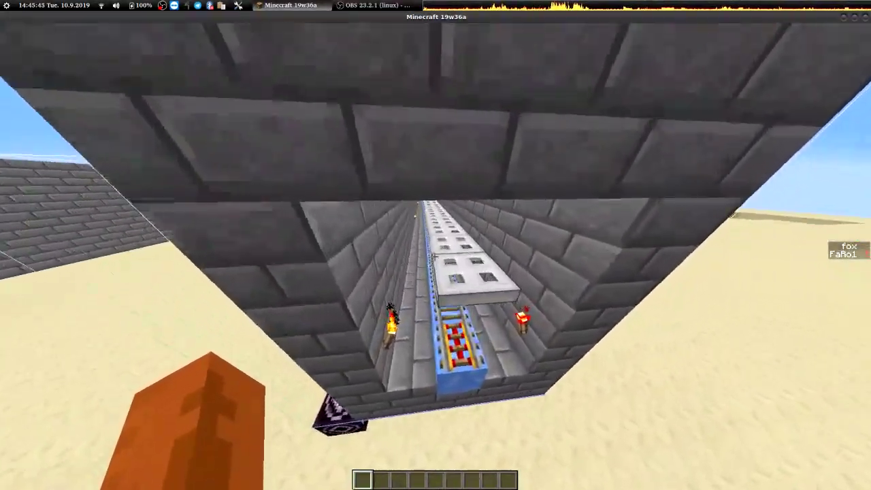
key("w")
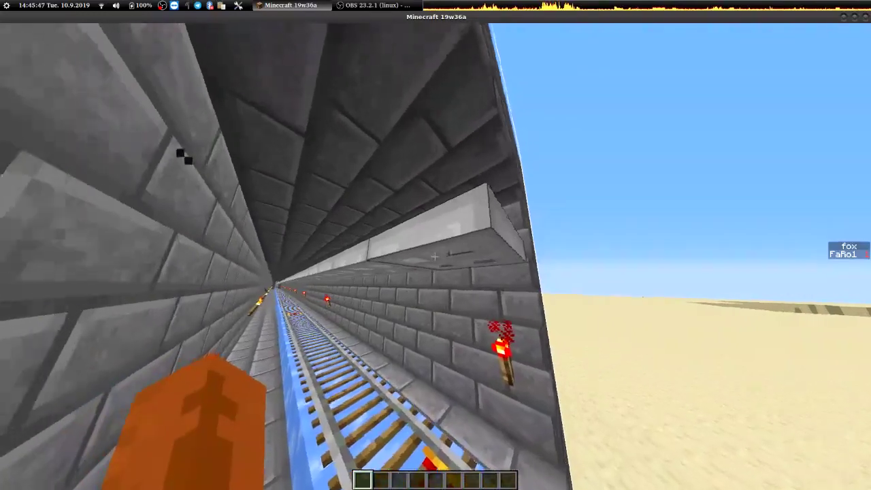
key("w")
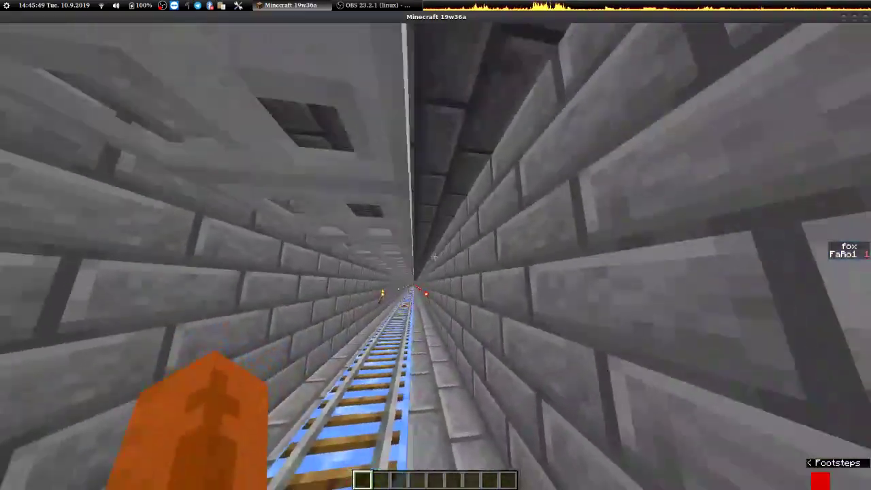
key("slash")
type("/gamemode survival")
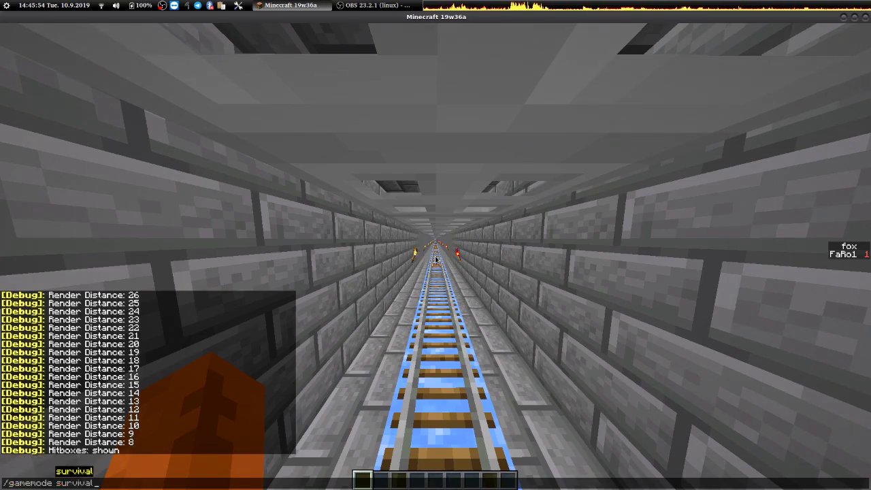
key("Return")
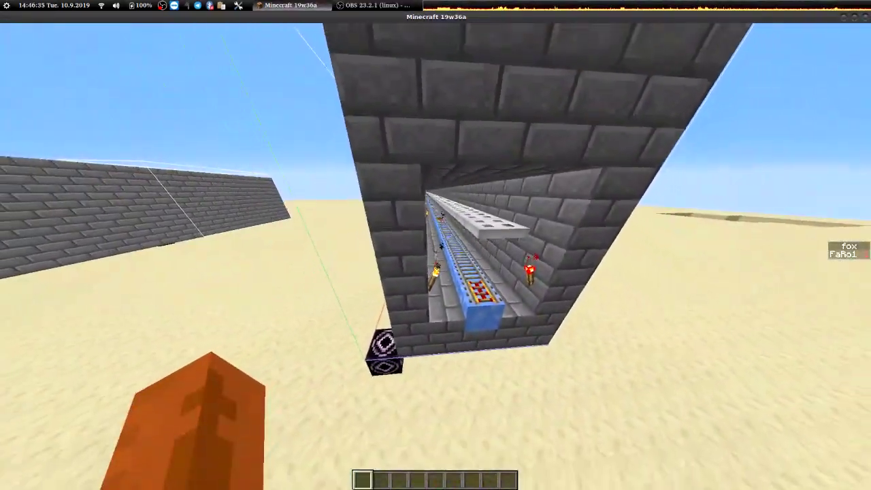
scroll(435, 257, "down", 2)
Place a structure block on the sand and load the 'minecrafthorse' structure
right_click(435, 256)
right_click(435, 256)
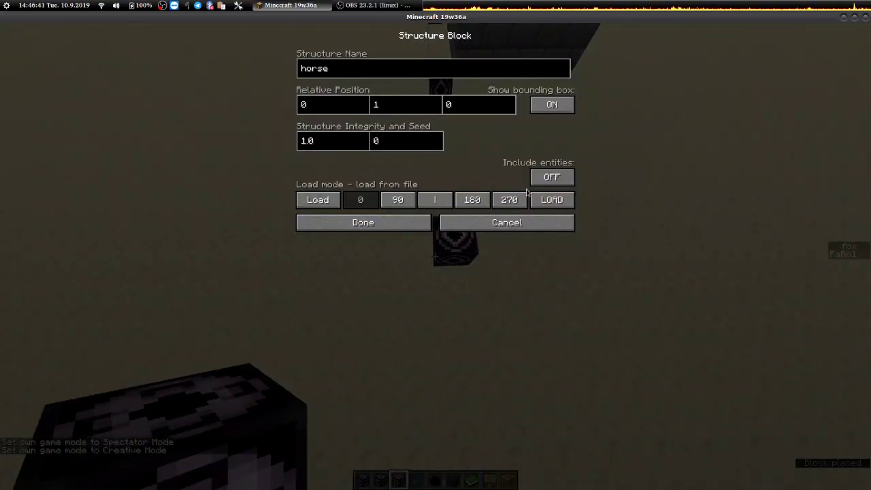
left_click(551, 199)
right_click(436, 256)
left_click(550, 200)
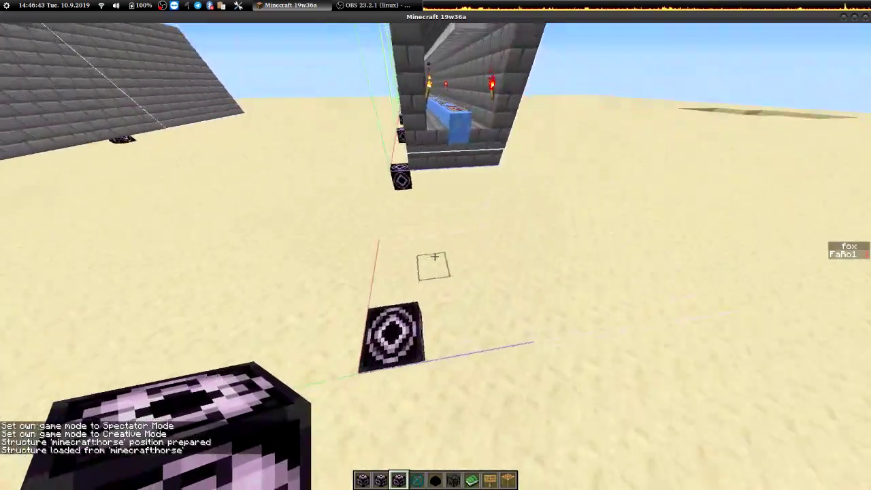
right_click(435, 256)
left_click(550, 199)
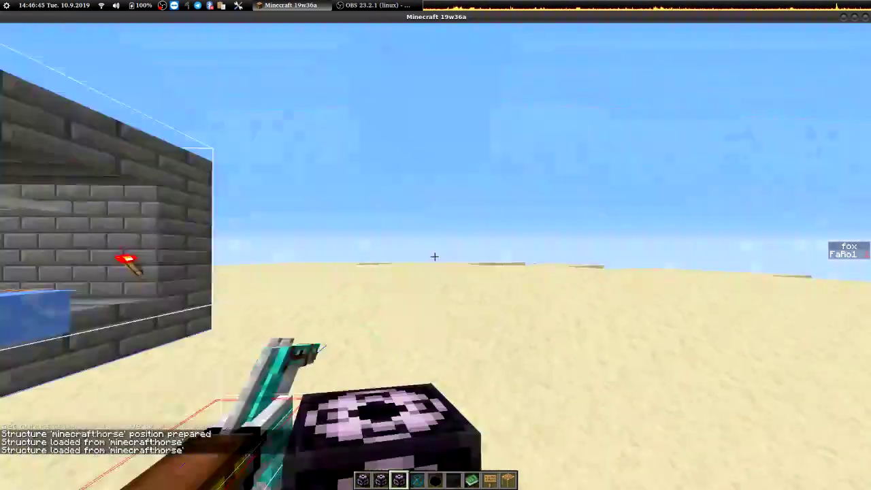
Mount the horse and ride it down the corridor in first-person view
right_click(436, 256)
key("w")
key("w")
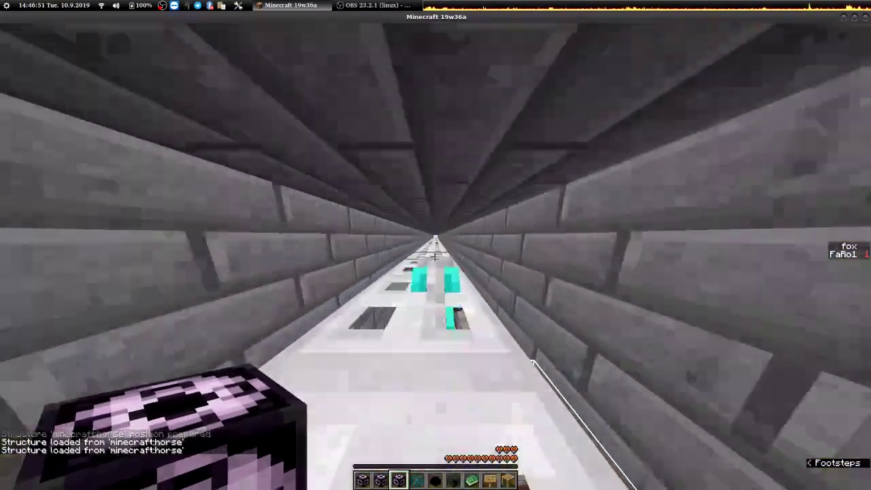
key("F5")
key("w")
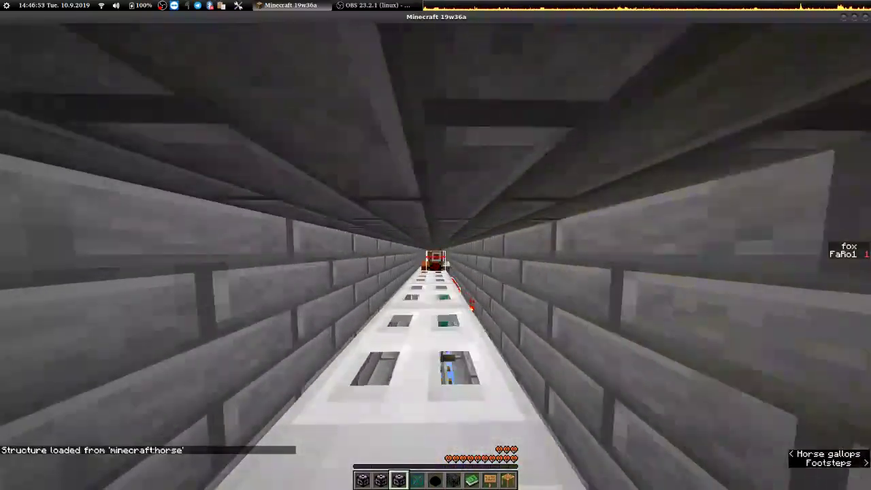
key("w")
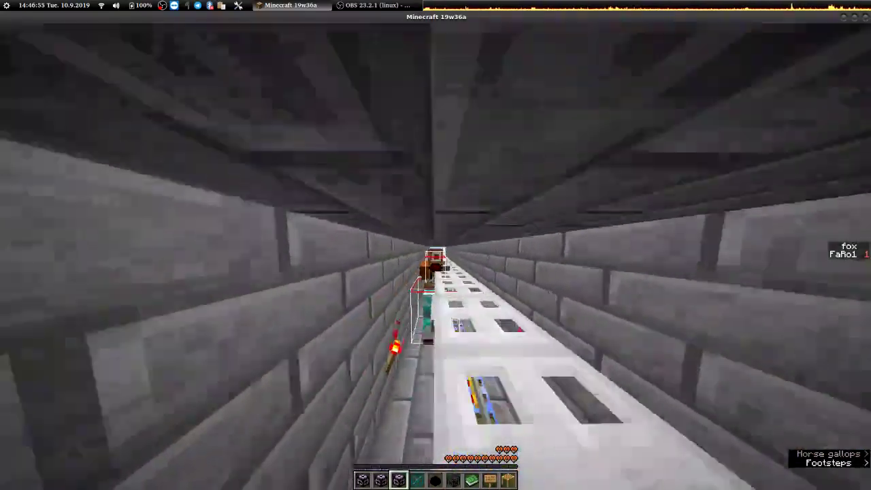
Switch to an outside view and move along the stone wall and walkway
key("F5")
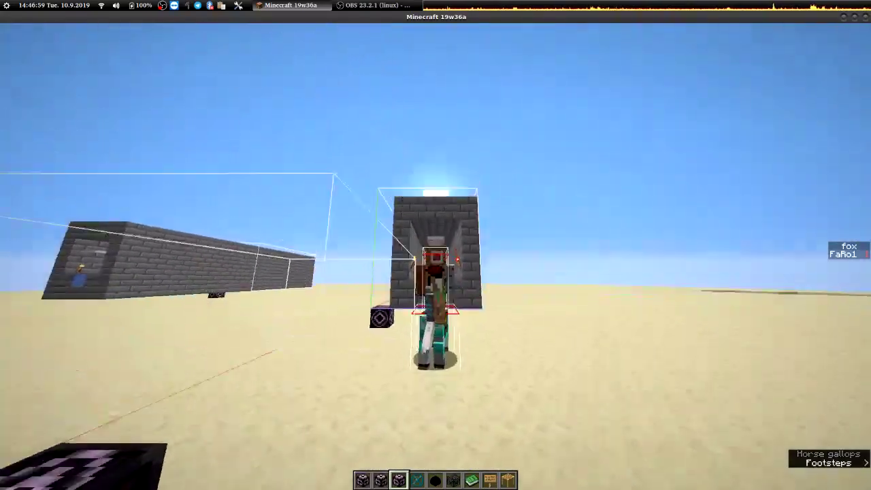
key("w")
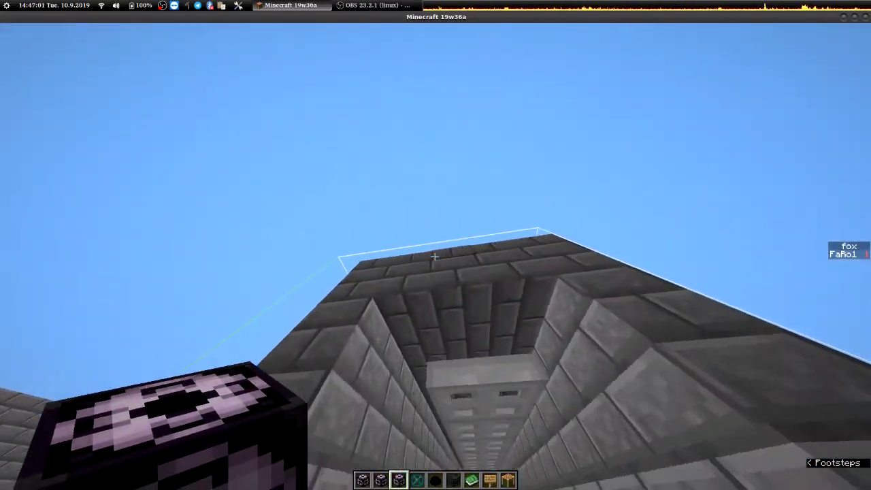
key("w")
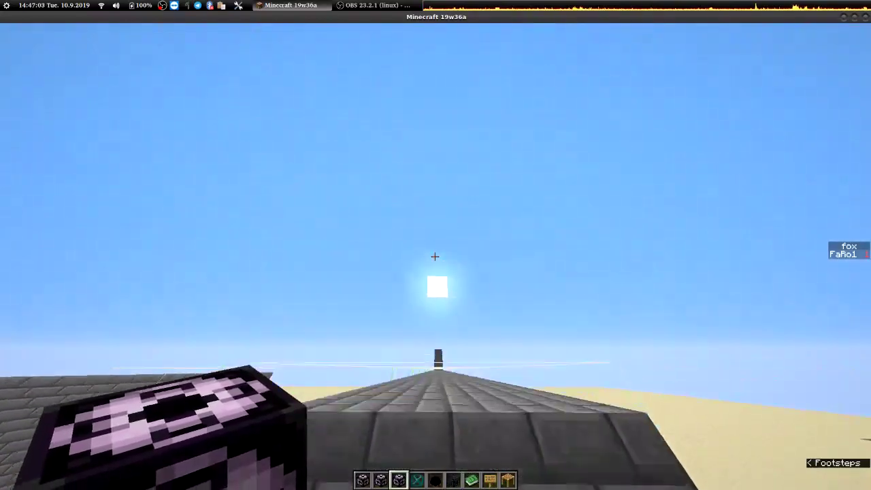
key("w")
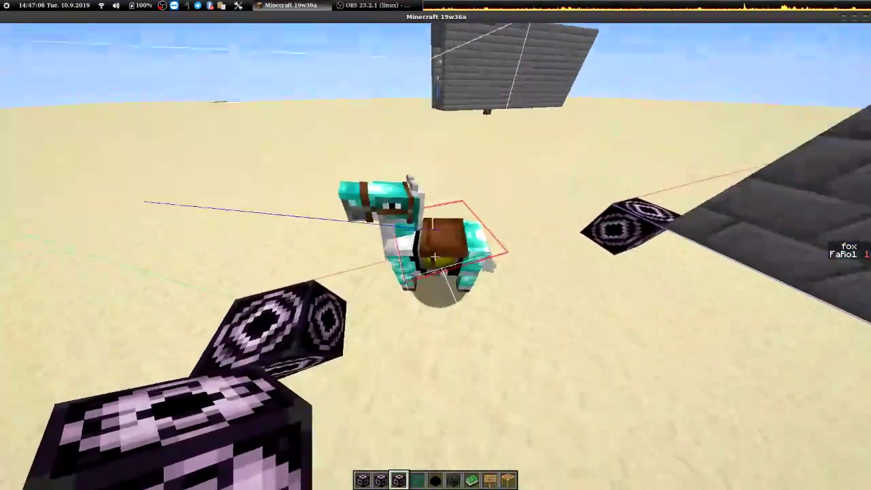
left_click(434, 256)
key("w")
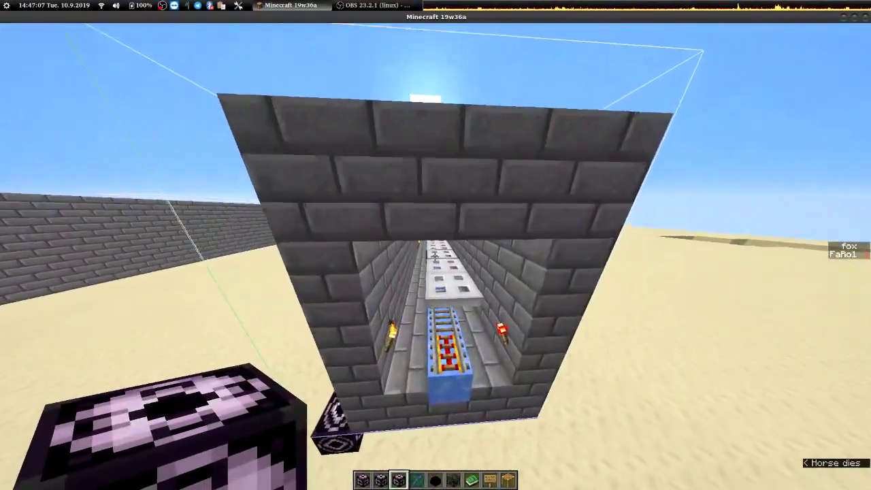
key("w")
key("w")
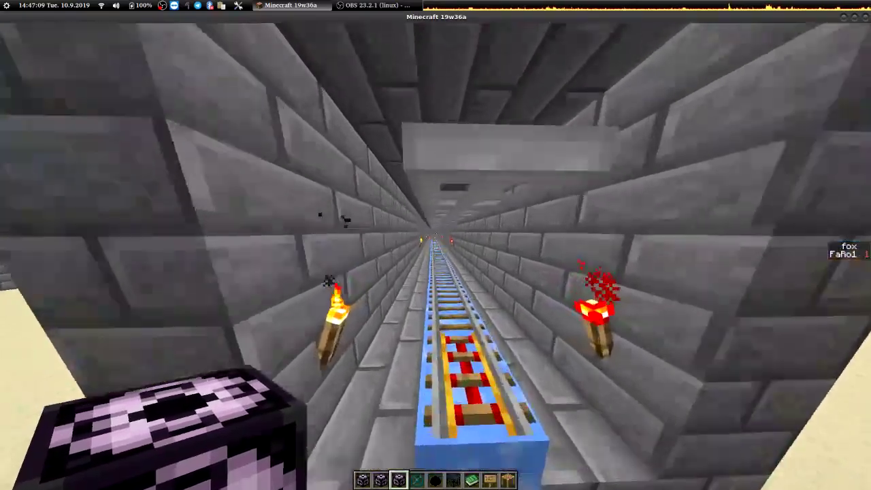
key("w")
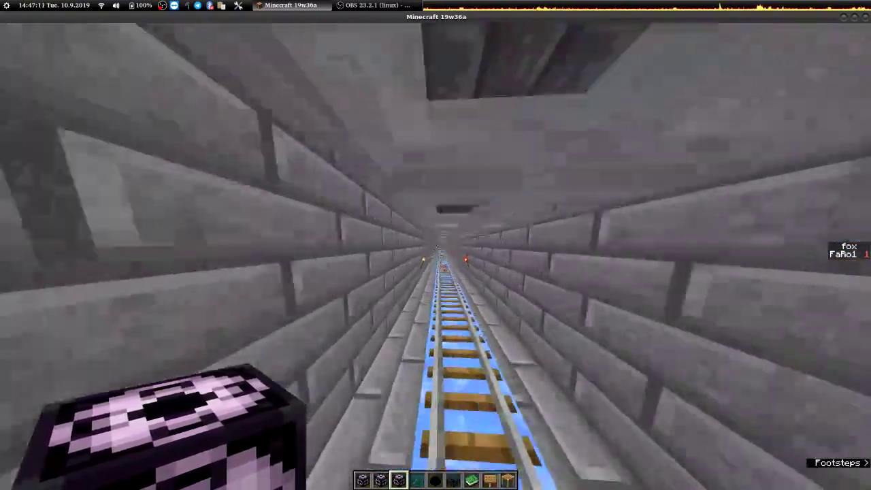
key("w")
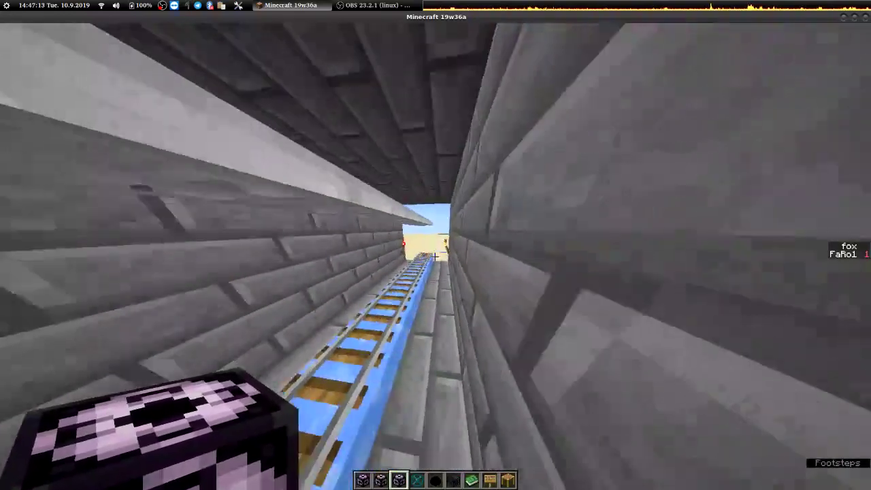
key("w")
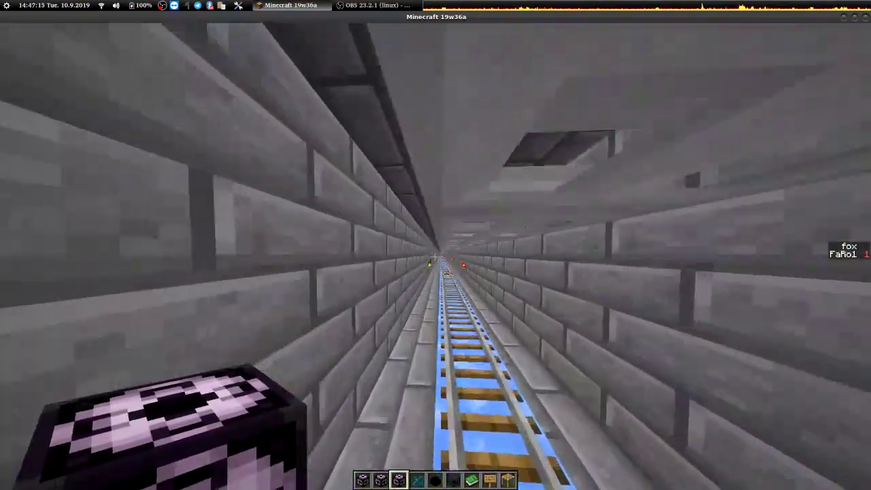
key("w")
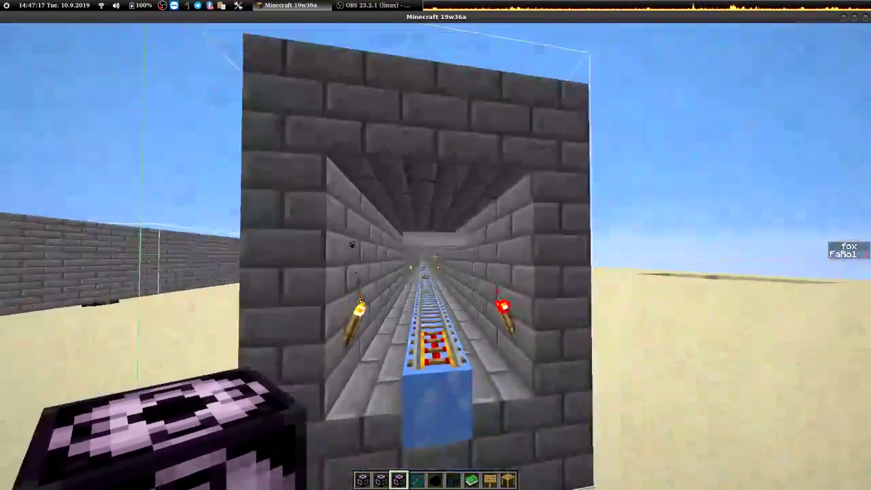
key("w")
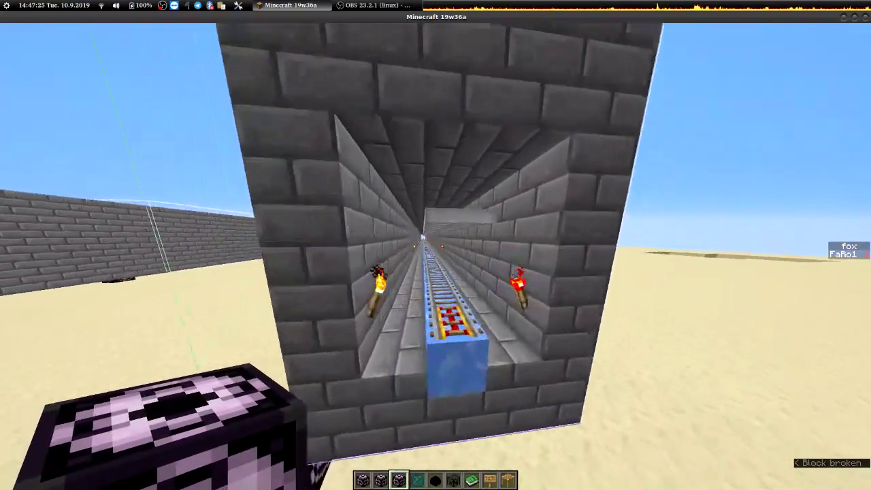
key("w")
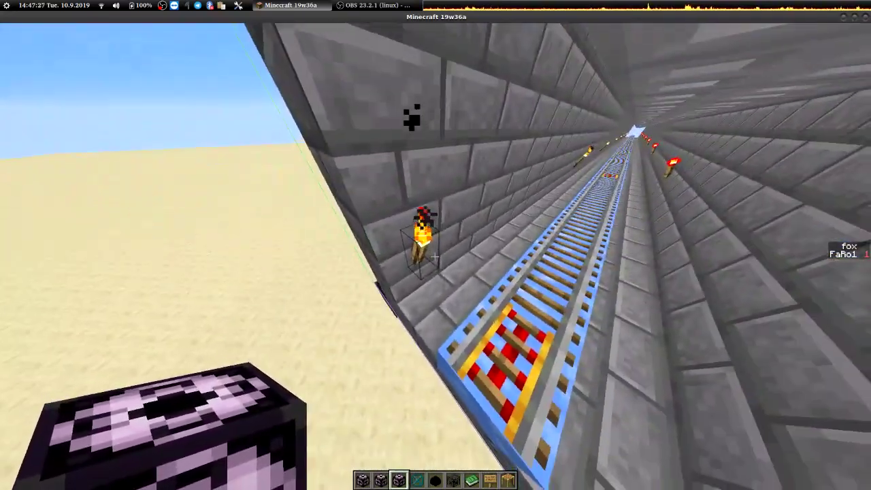
key("s")
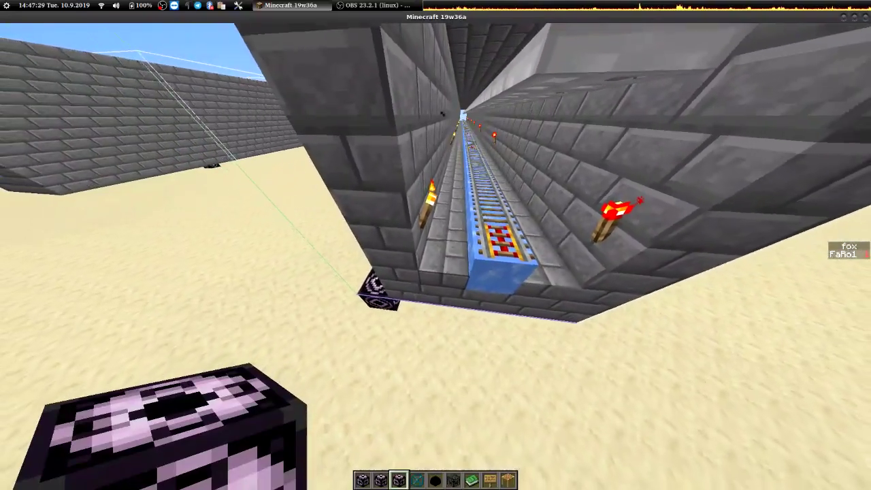
key("w")
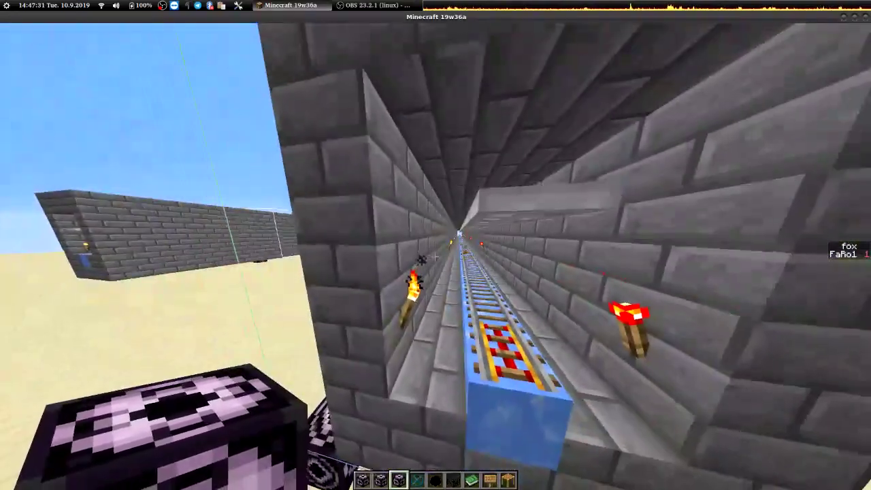
key("space")
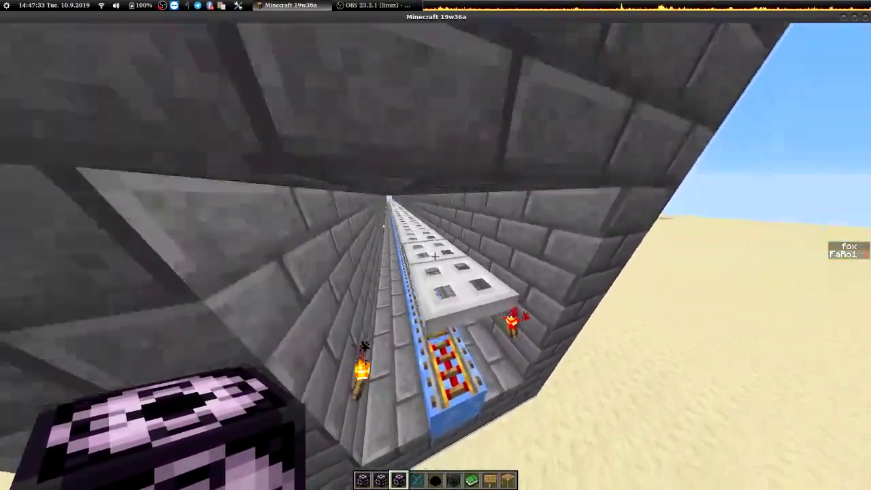
key("space")
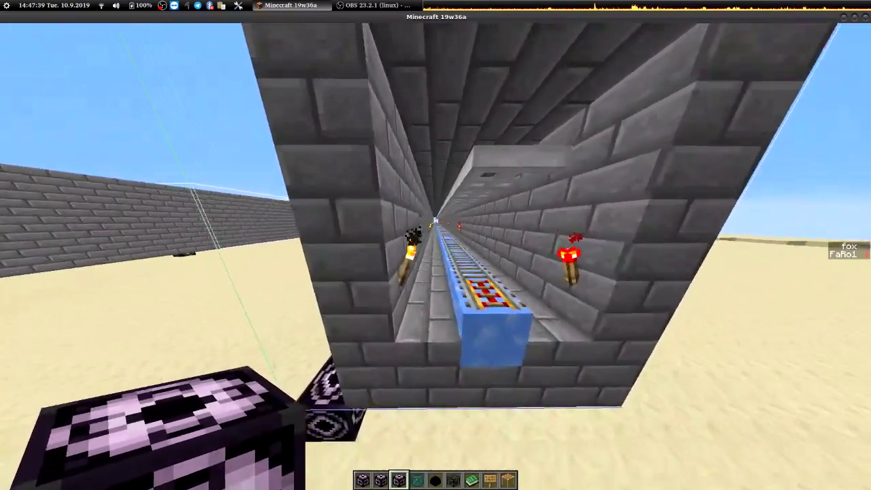
key("w")
key("w")
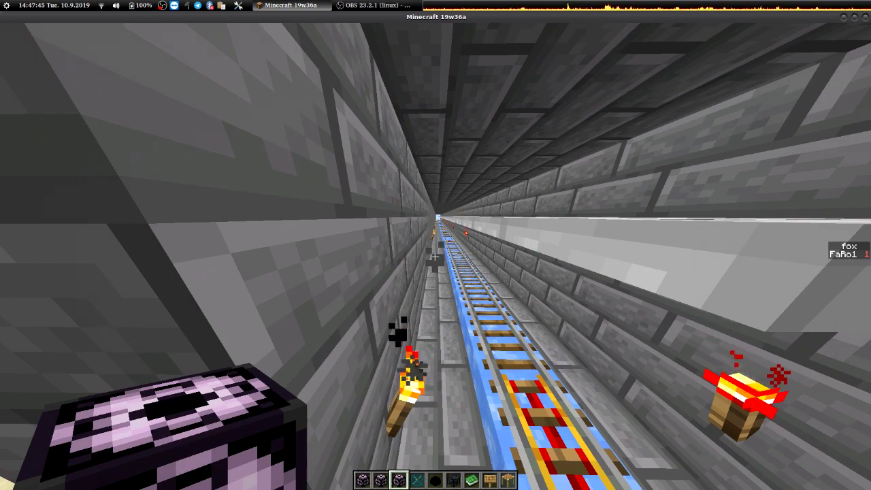
key("s")
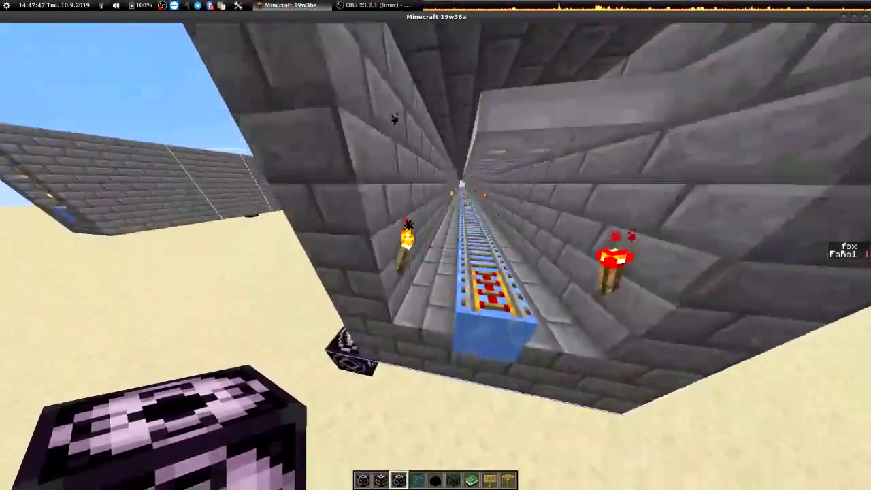
key("w")
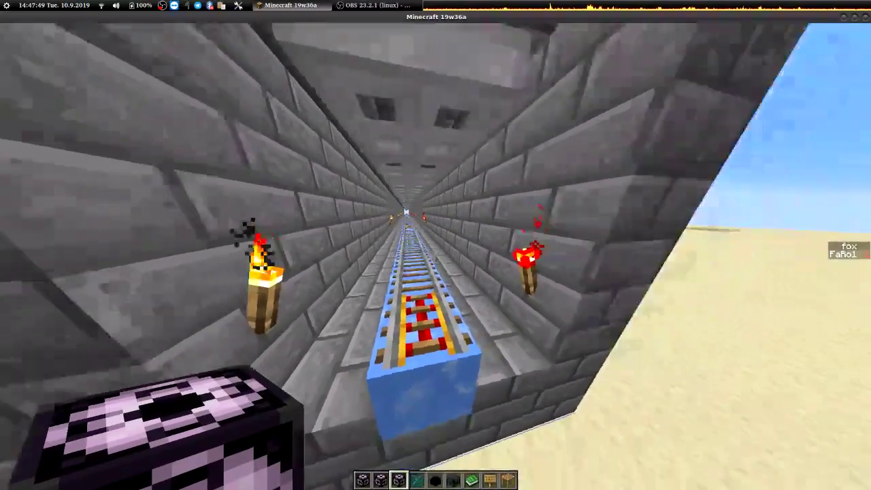
key("w")
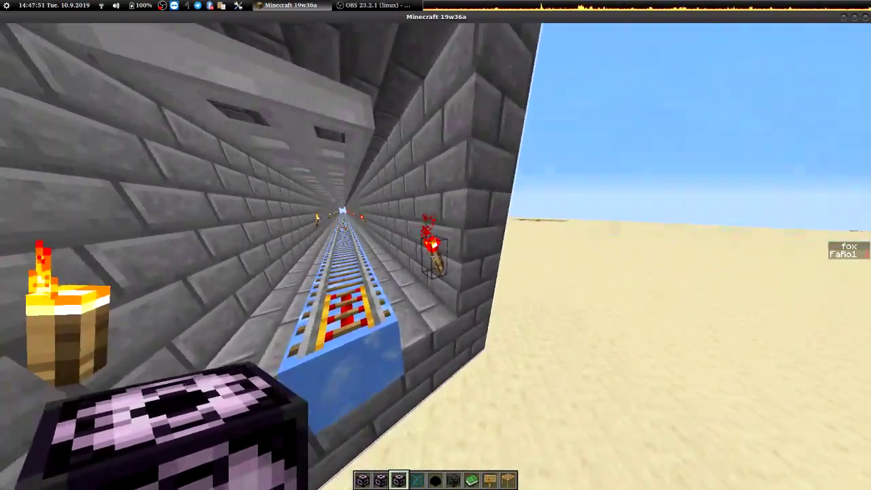
key("s")
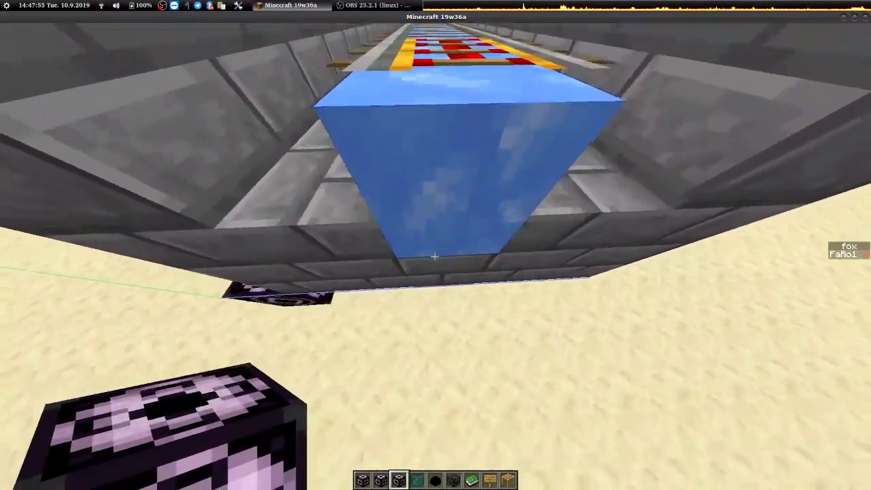
key("w")
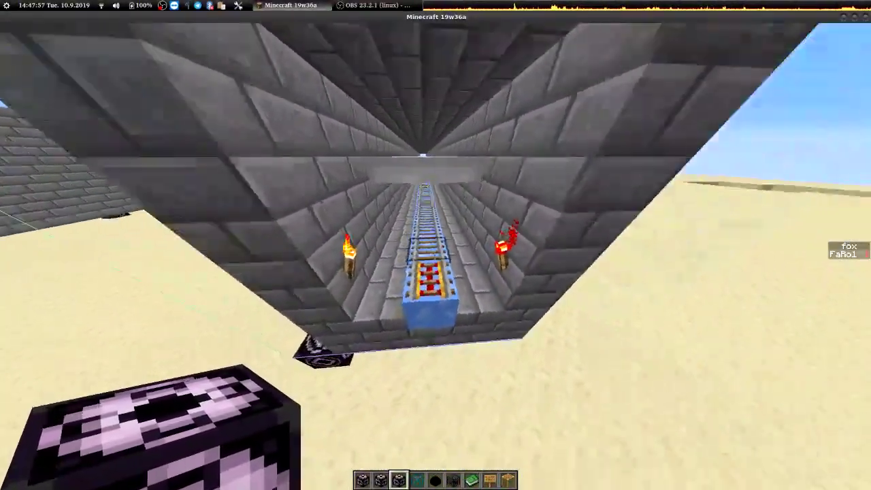
key("w")
key("w")
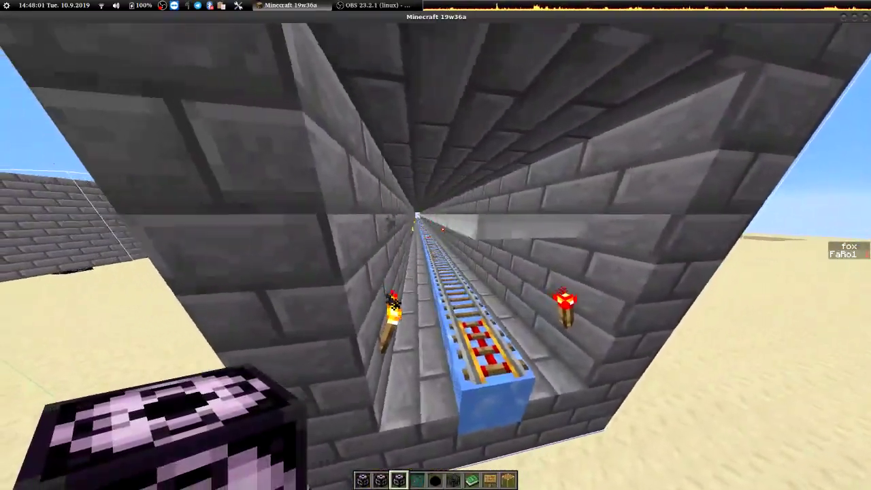
key("a")
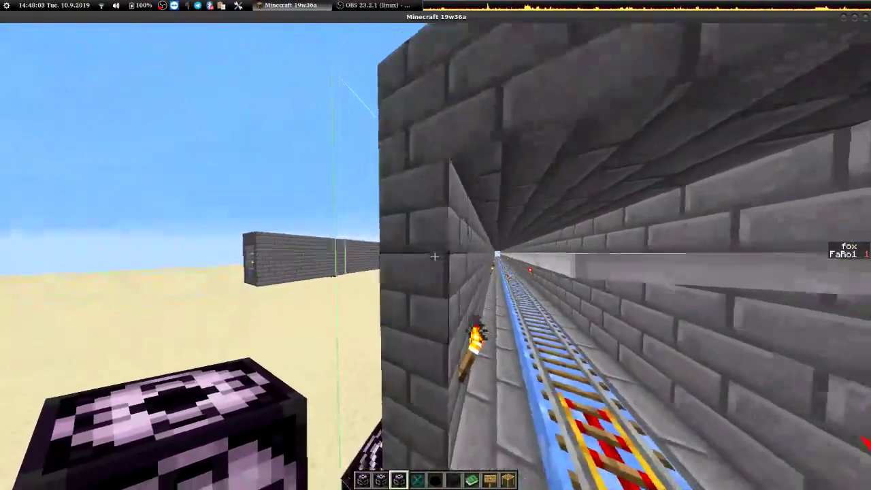
key("a")
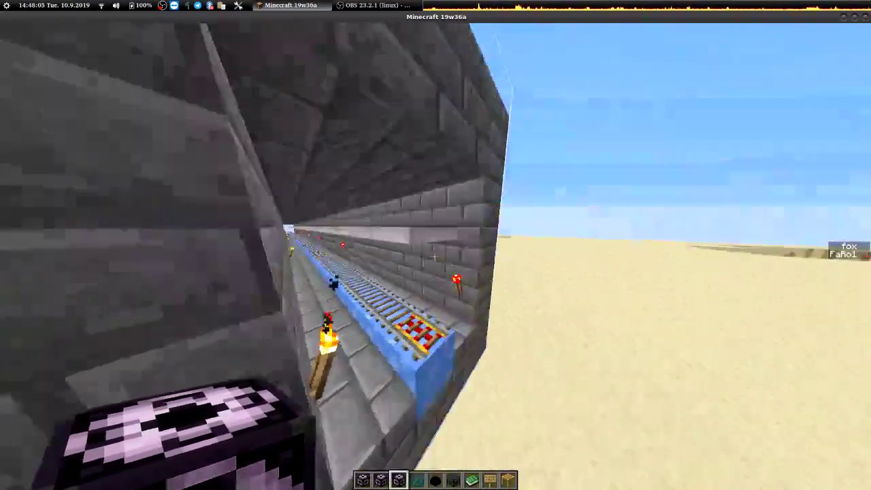
key("s")
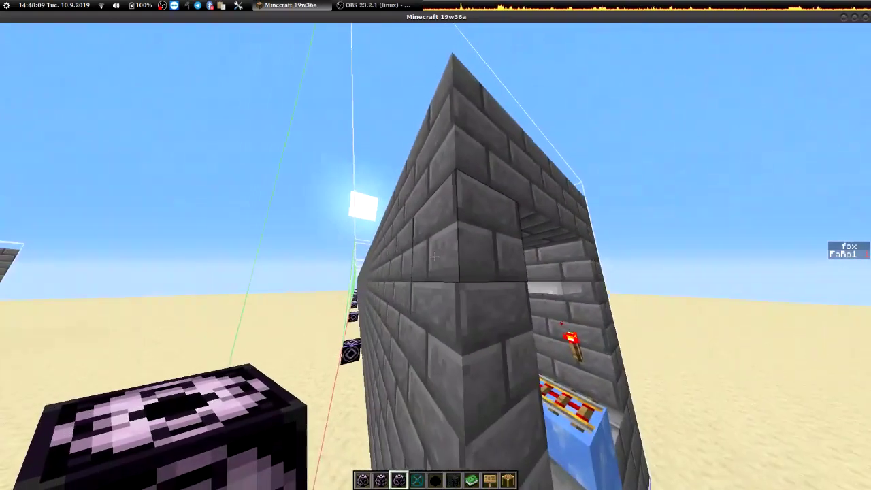
key("space")
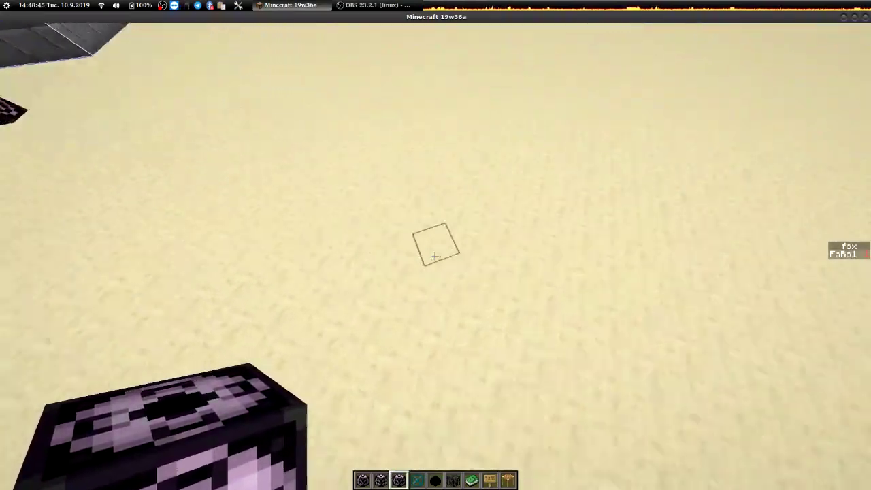
Place a structure block and load the first nether_tunnel:tunnel module
right_click(435, 256)
right_click(435, 256)
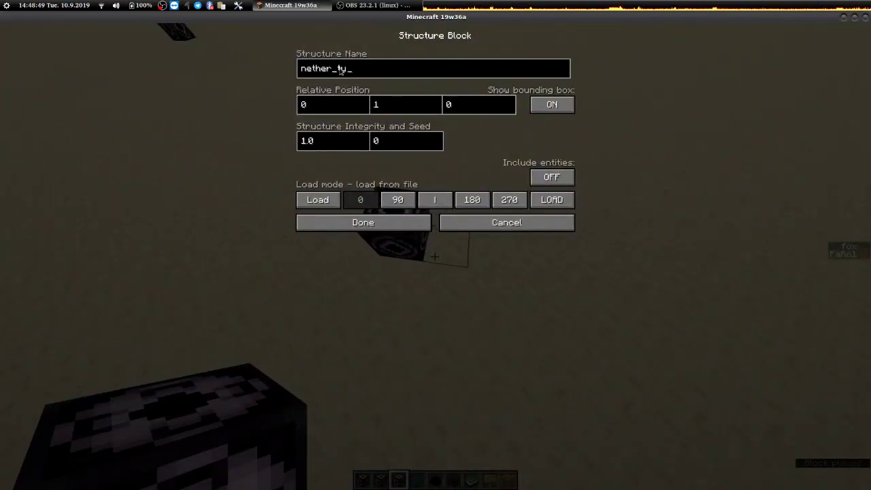
left_click(558, 201)
right_click(435, 257)
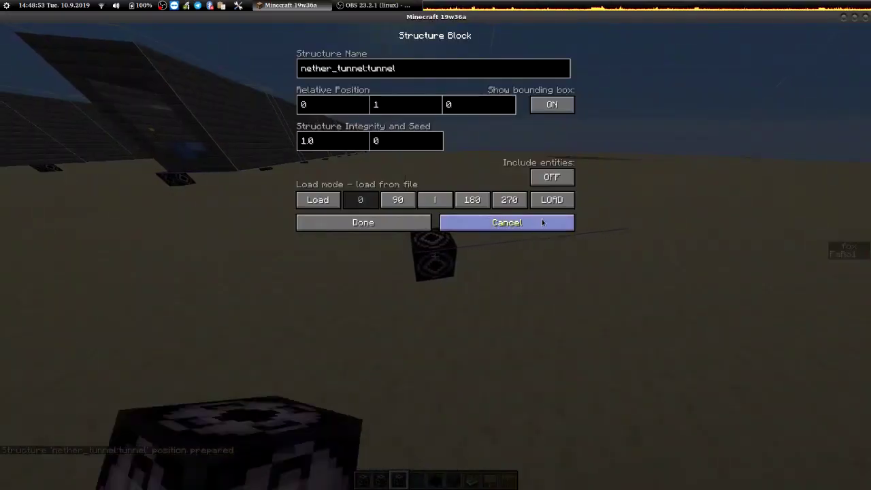
left_click(555, 204)
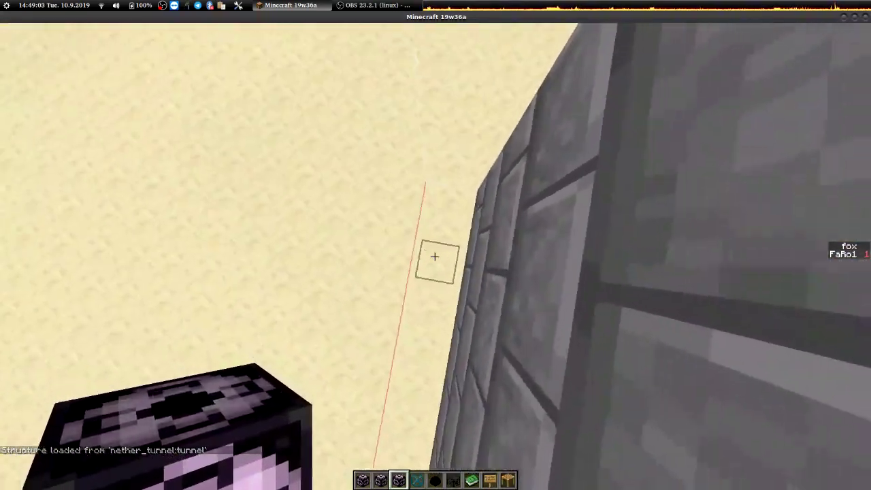
Place a second structure block beside the wall and load another tunnel module
right_click(434, 256)
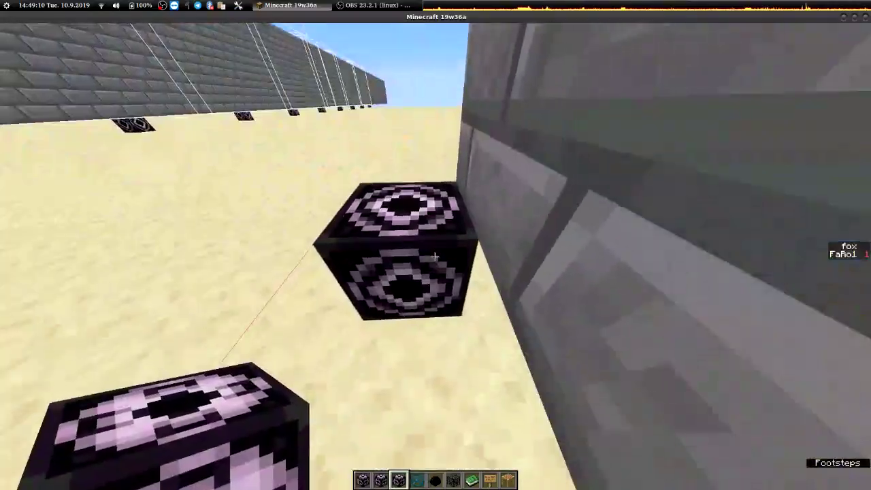
right_click(435, 256)
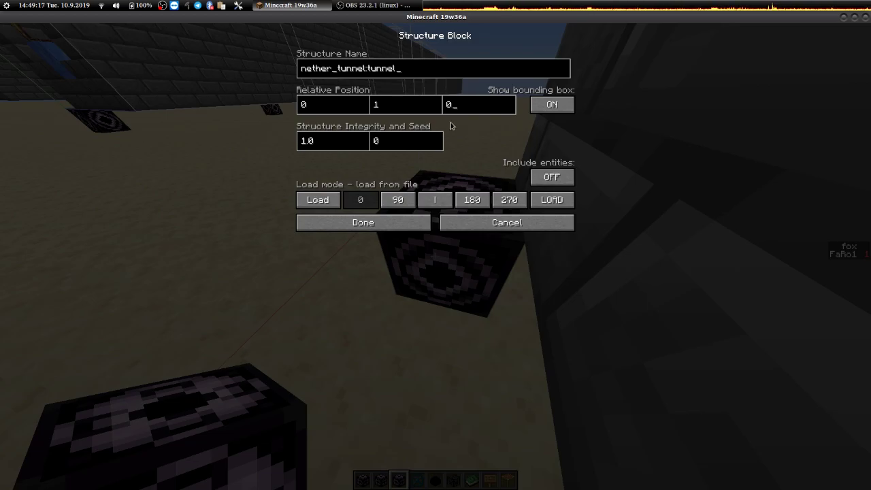
left_click(552, 199)
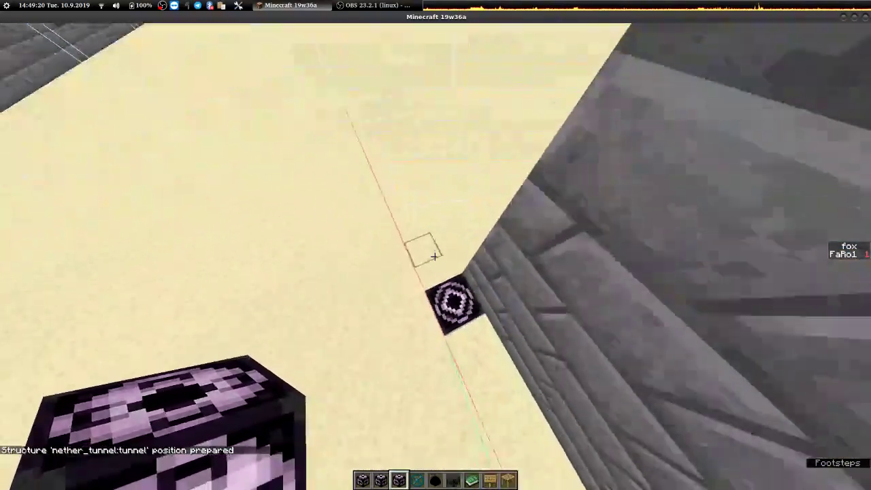
right_click(435, 255)
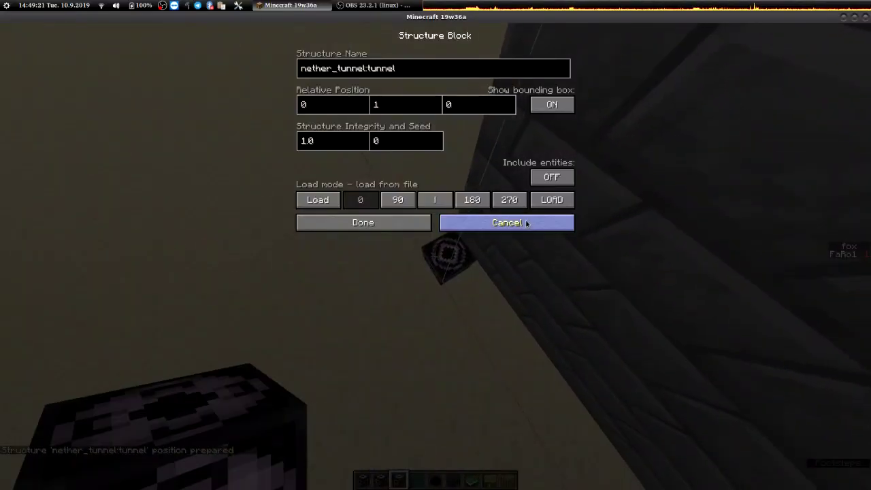
left_click(552, 199)
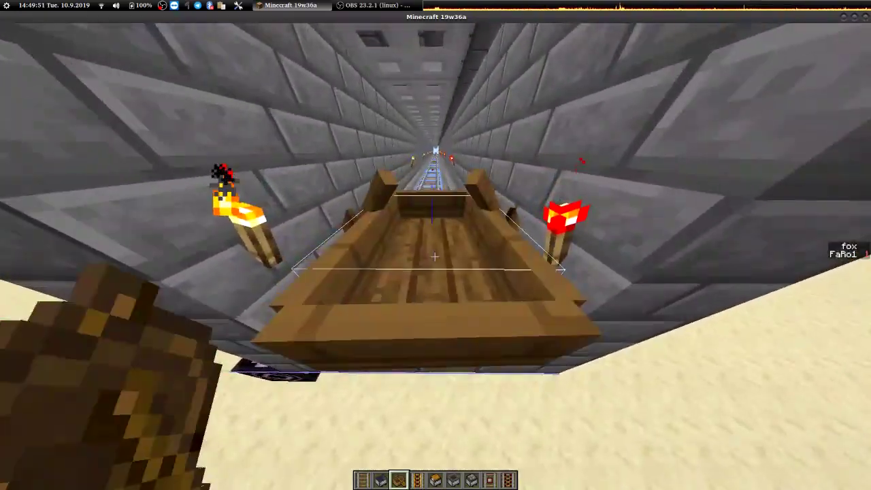
Board the boat on the rails, ride through the tunnel, dismount, then board again
right_click(435, 256)
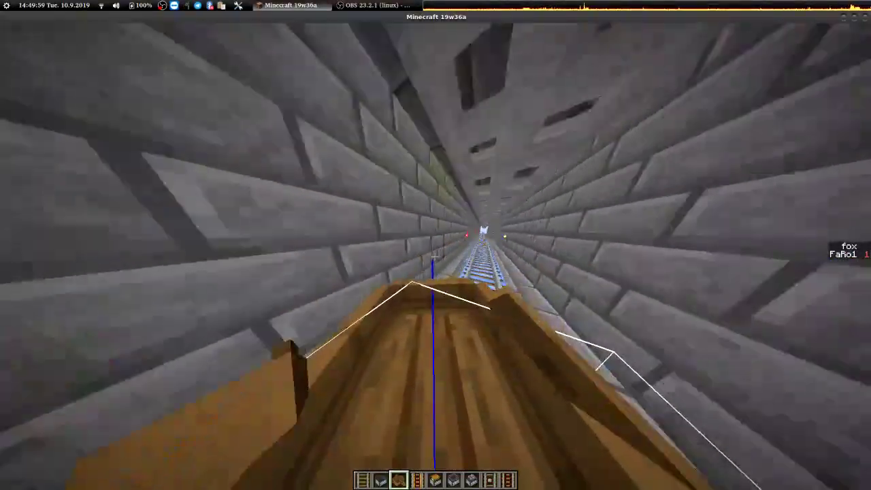
key("shift")
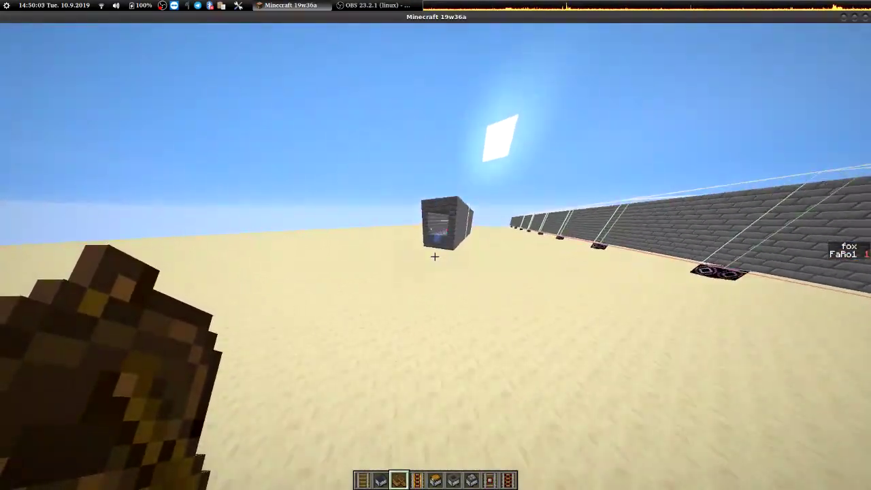
right_click(435, 265)
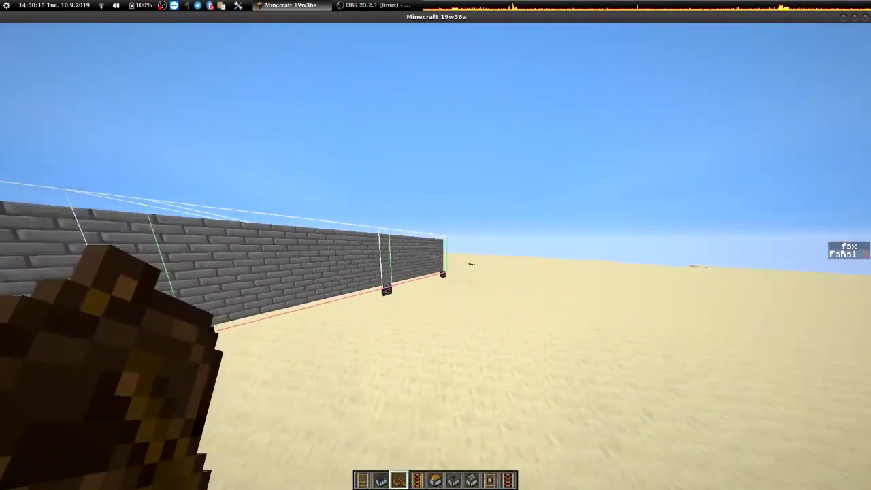
Place and ride a minecart, pause briefly, then remove the minecart with /kill
key("2")
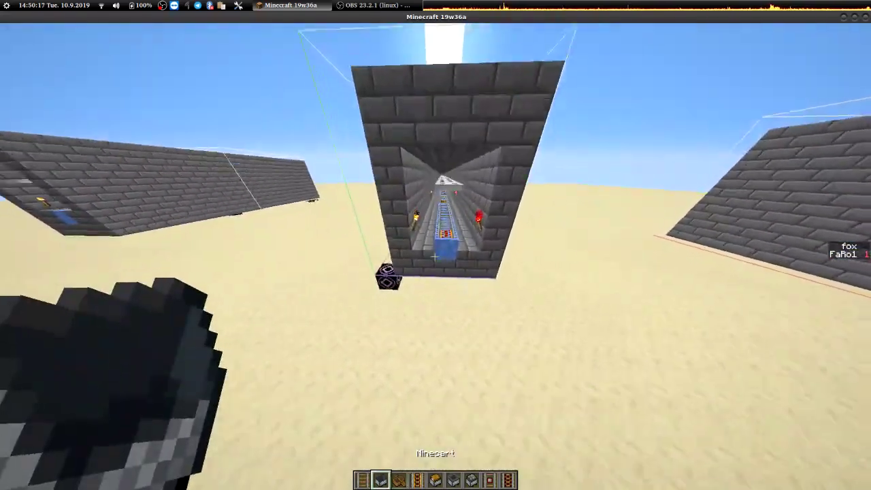
right_click(435, 256)
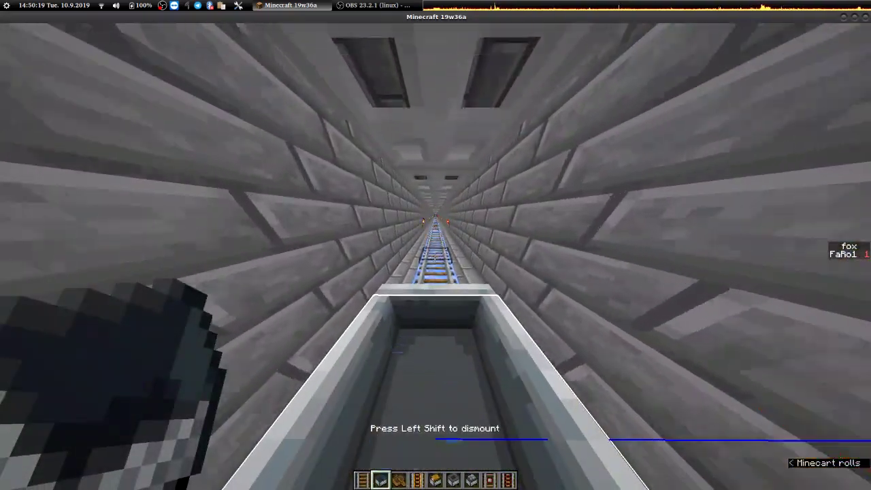
key("Escape")
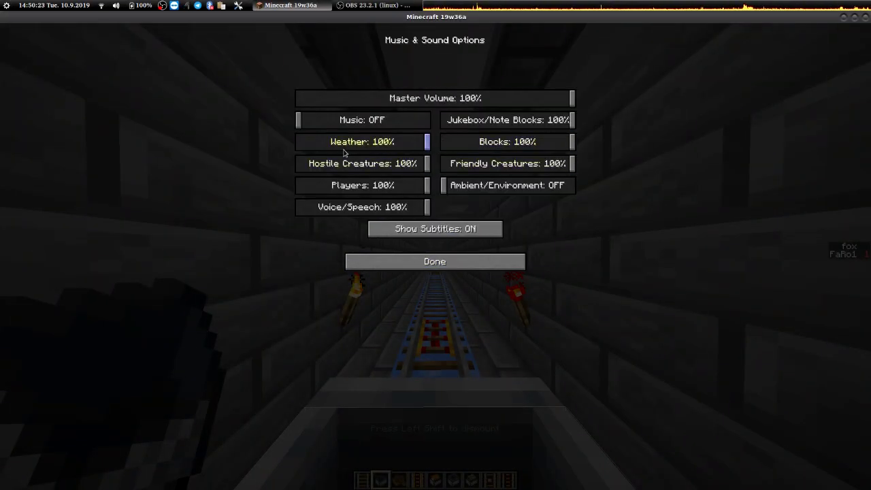
key("Escape")
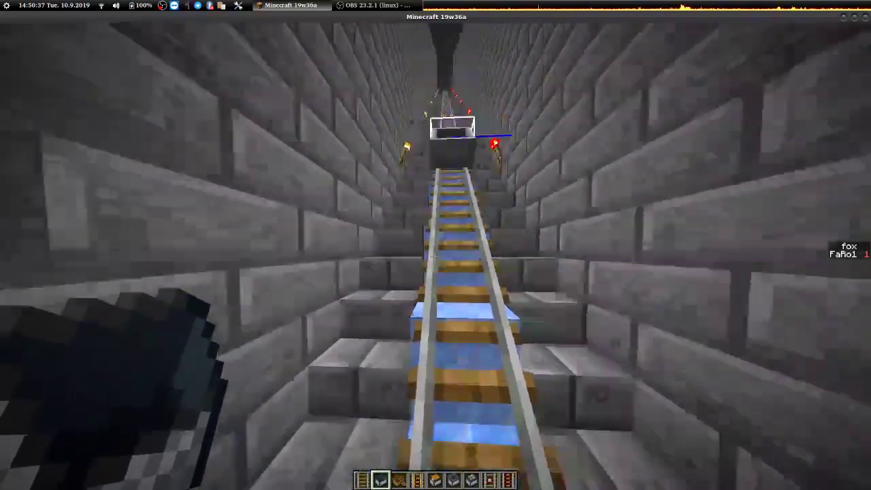
key("slash")
type("kill @e[t")
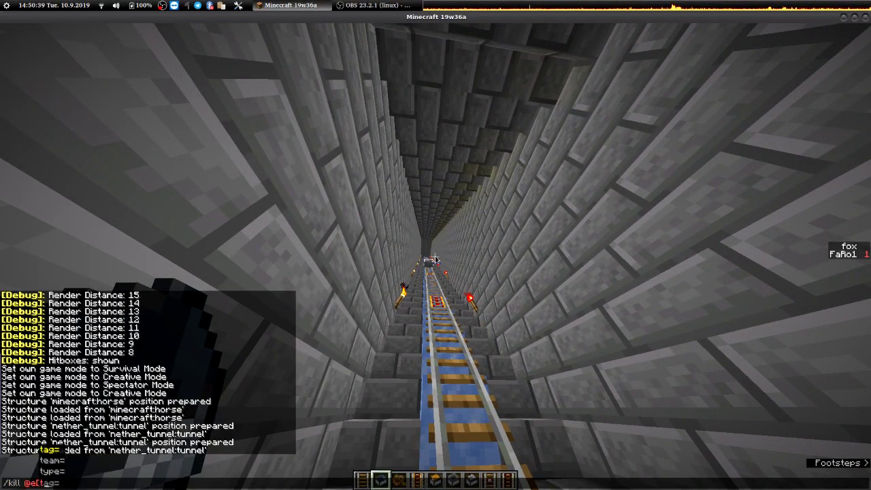
type("minecart")
key("Return")
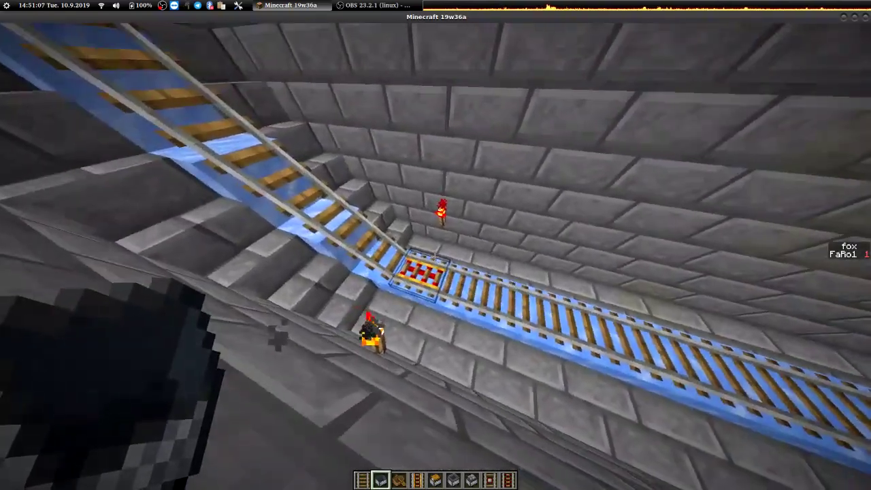
Fly outside in Spectator, then back in Creative inspect two structure blocks' settings
key("F3+n")
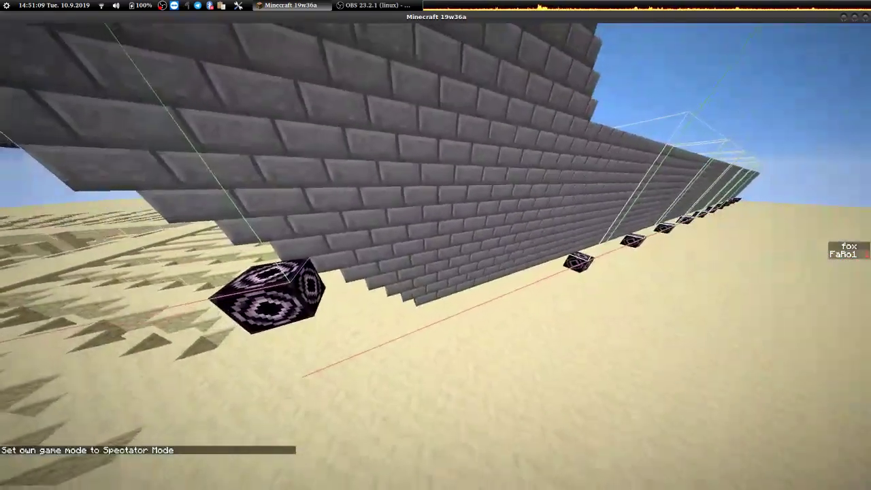
key("F3+n")
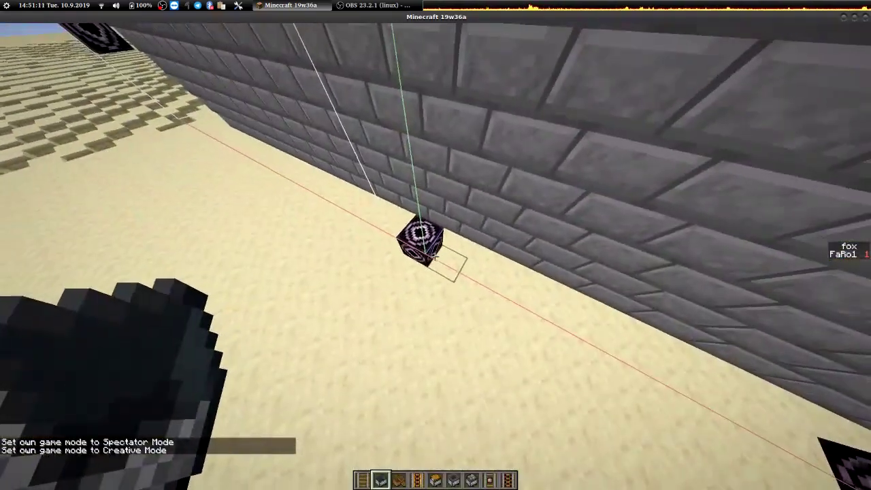
right_click(422, 241)
key("Escape")
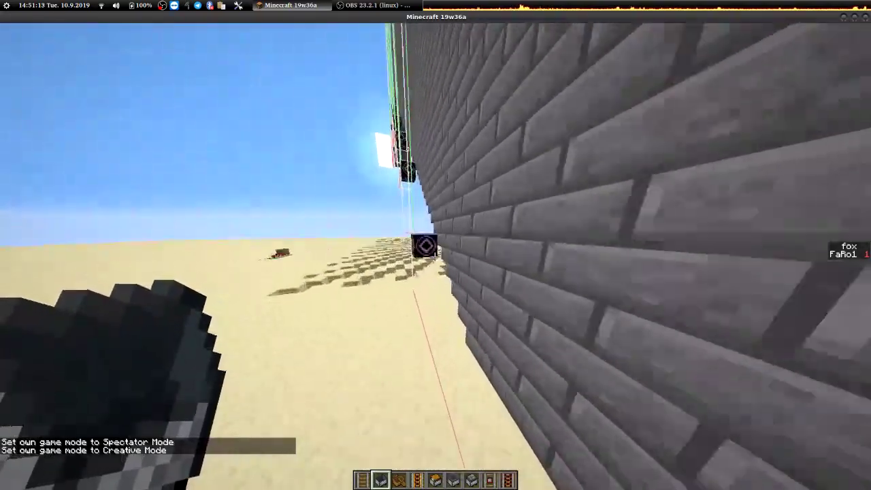
right_click(420, 252)
key("Escape")
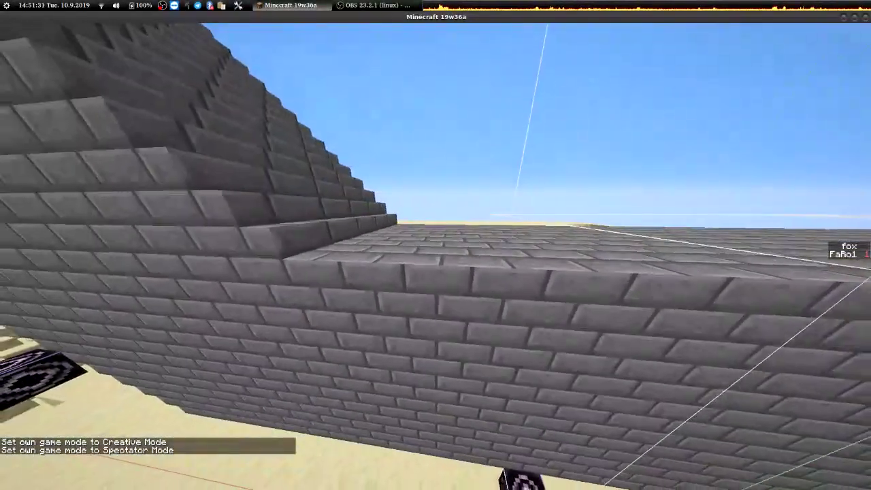
Break and re-place the stone brick slab on the roof edge, then return to Creative
left_click(436, 245)
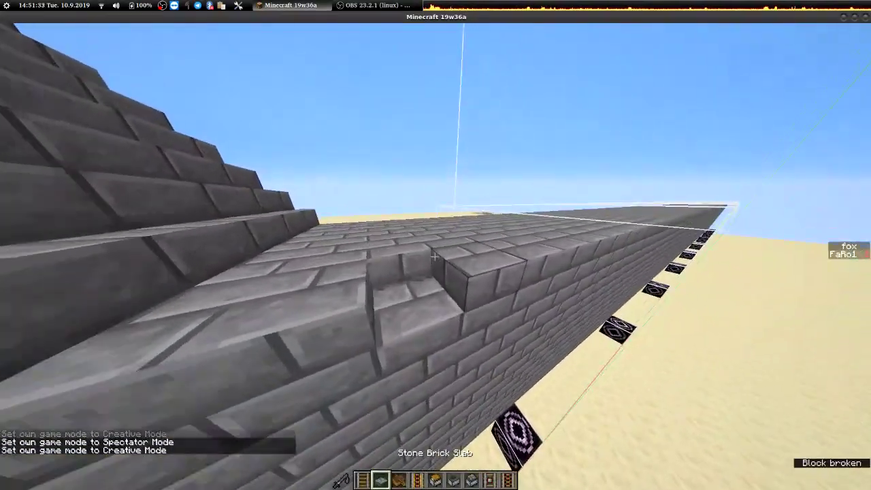
right_click(435, 257)
key("F3+n")
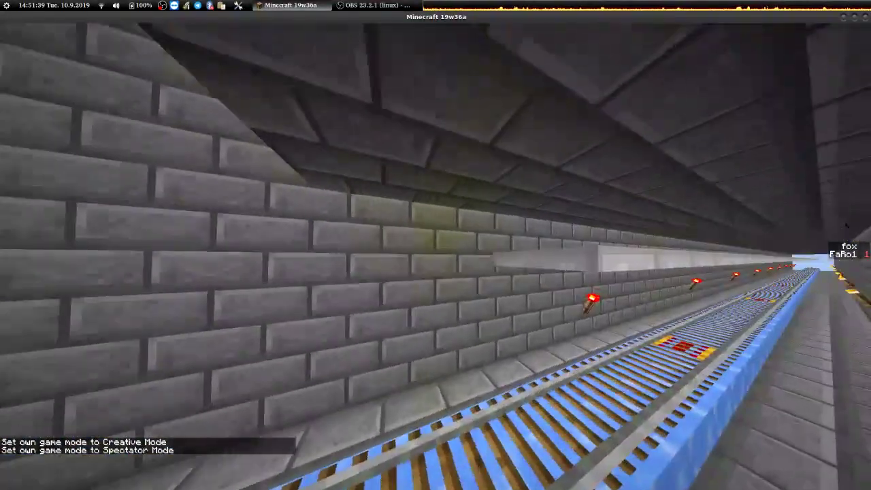
key("F3+n")
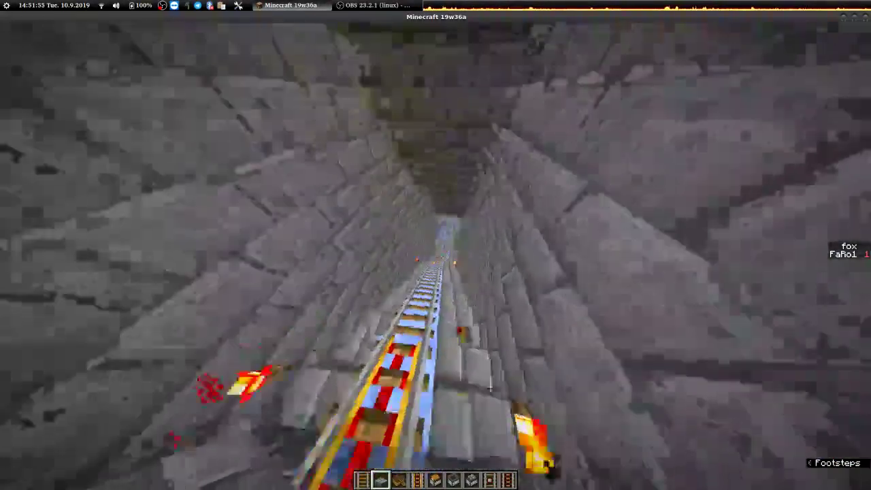
scroll(435, 245, "down", 1)
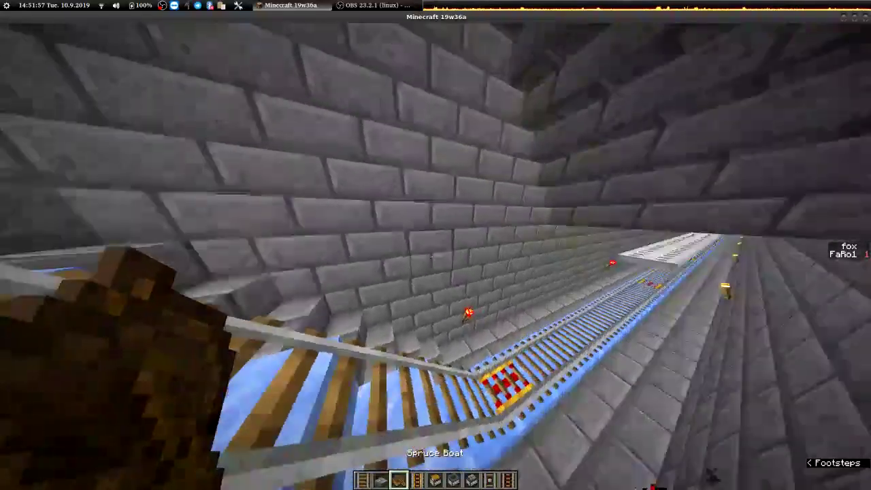
Place a spruce boat on the rails, board it, then dismount to let it glide on
right_click(435, 244)
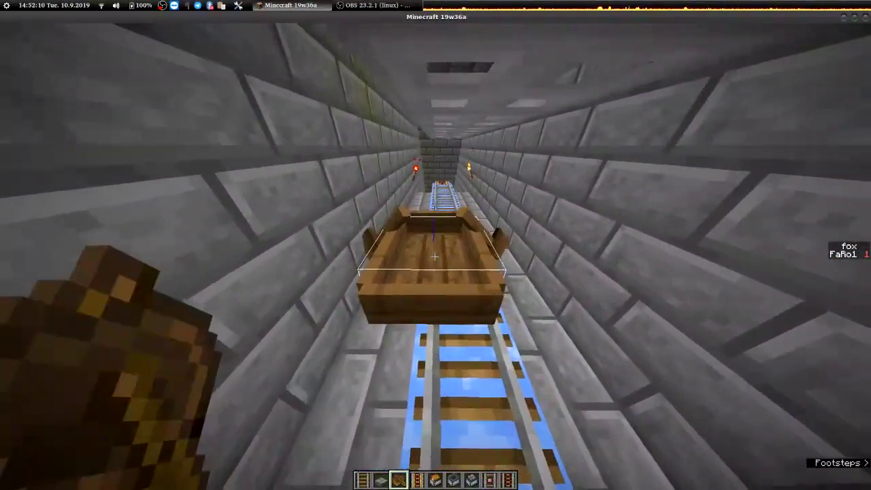
right_click(434, 256)
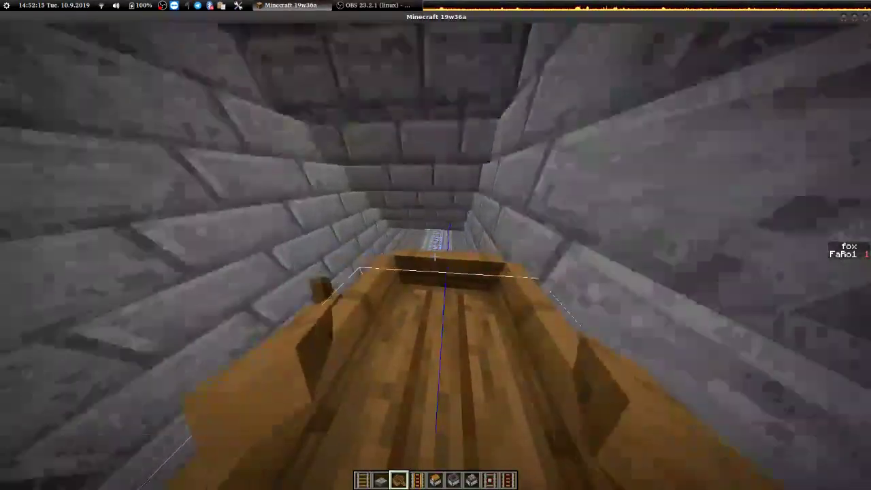
key("shift")
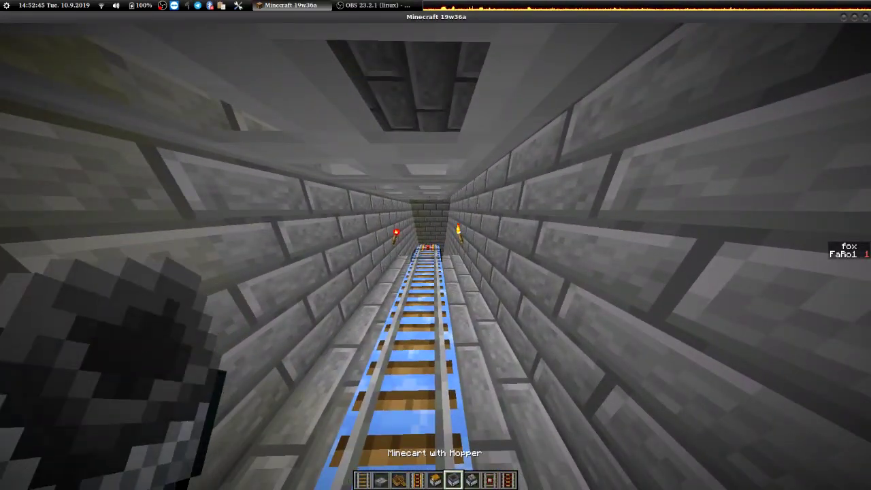
scroll(435, 245, "down", 1)
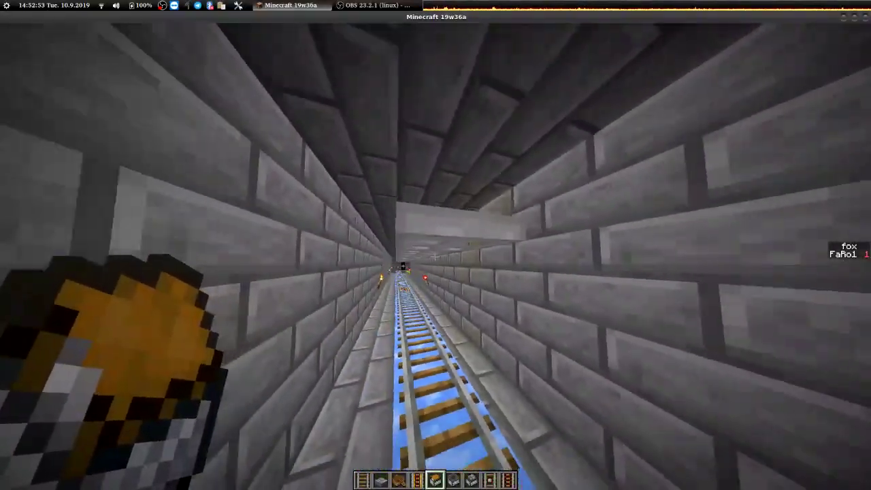
Peek outside in Spectator, return to Creative, then ride the spruce boat in two stints
key("F3+n")
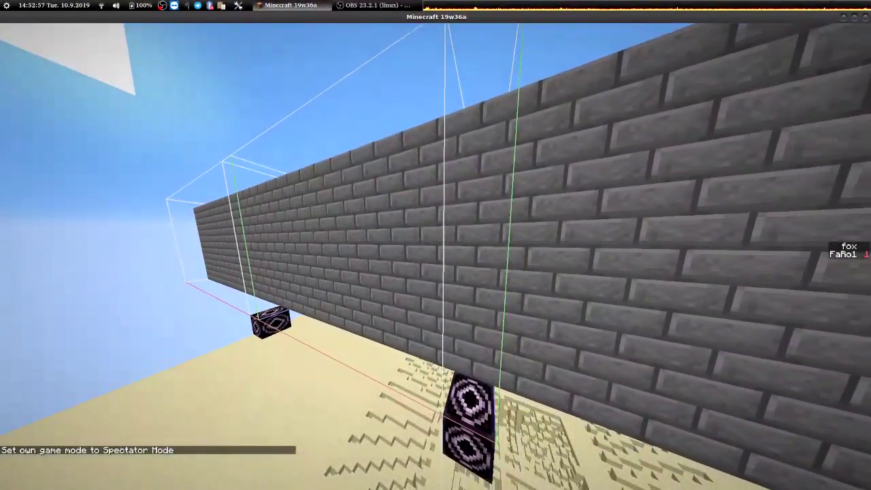
key("F3+n")
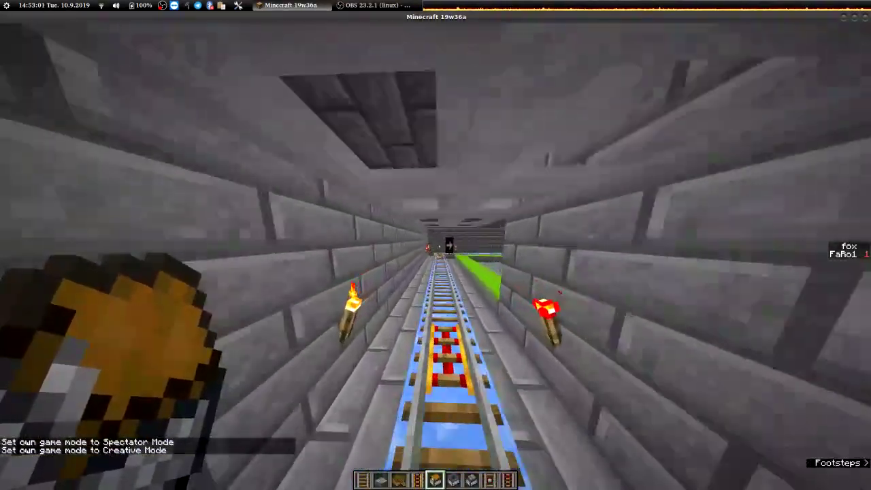
scroll(435, 245, "up", 2)
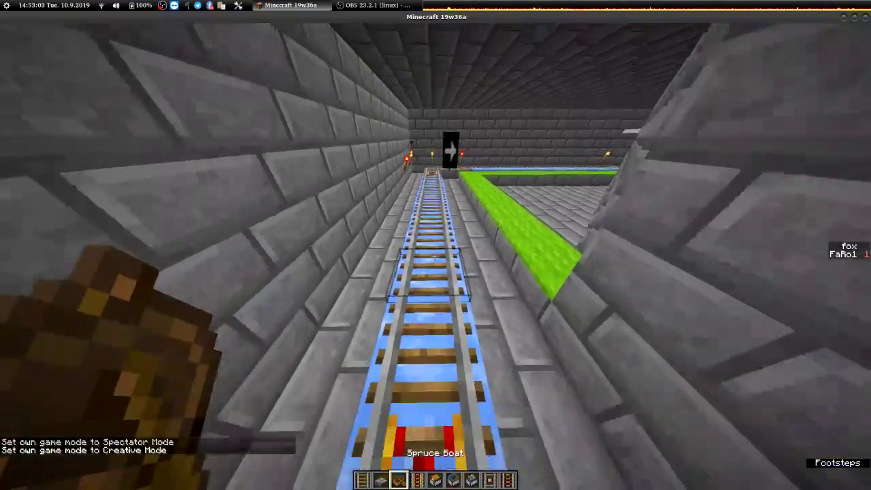
right_click(434, 255)
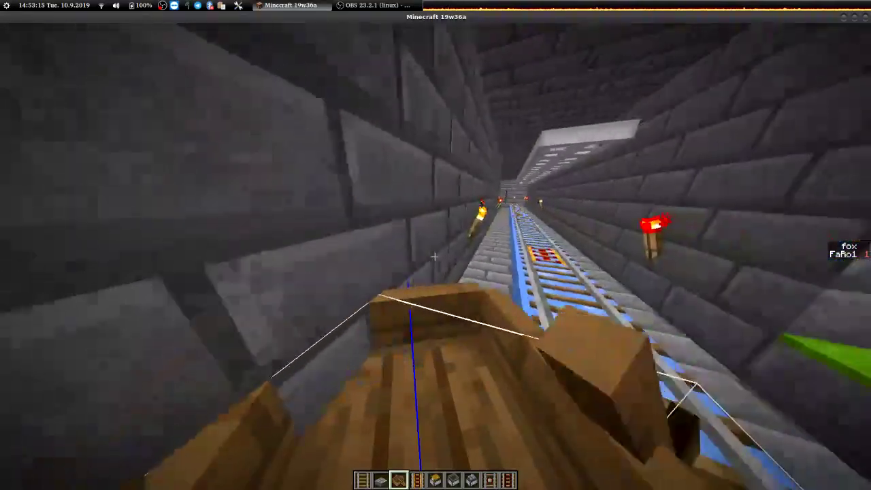
key("shift")
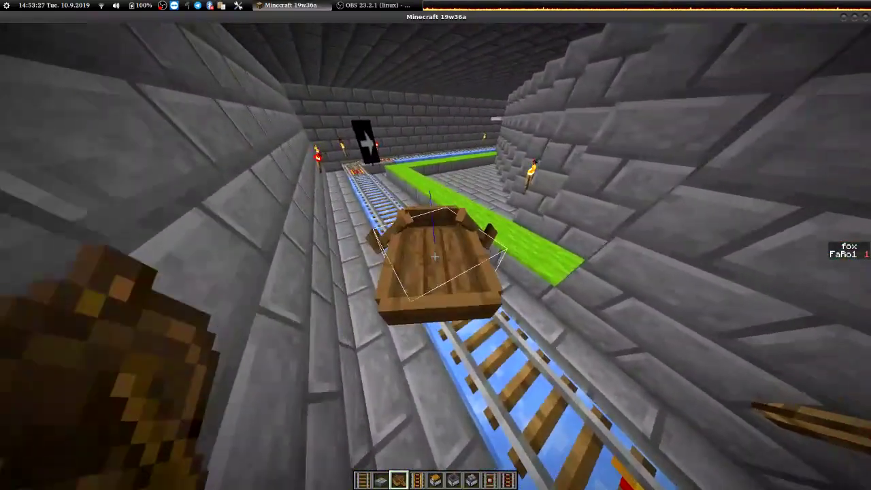
right_click(435, 257)
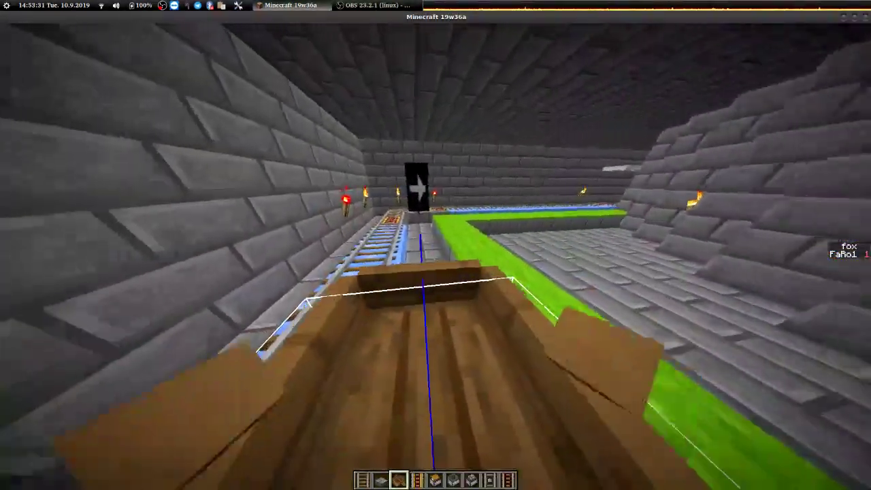
key("shift")
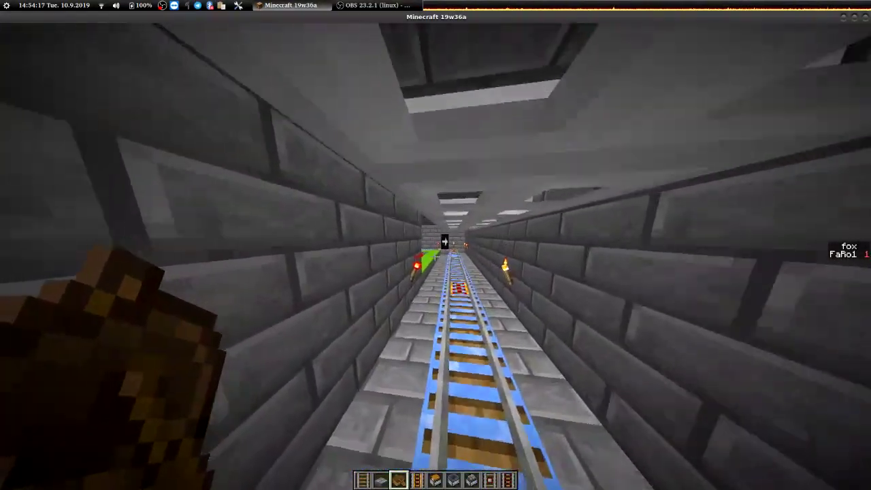
Fly outside, then in Creative inspect two structure blocks, including the nether_tunnel:curve one
key("F3+n")
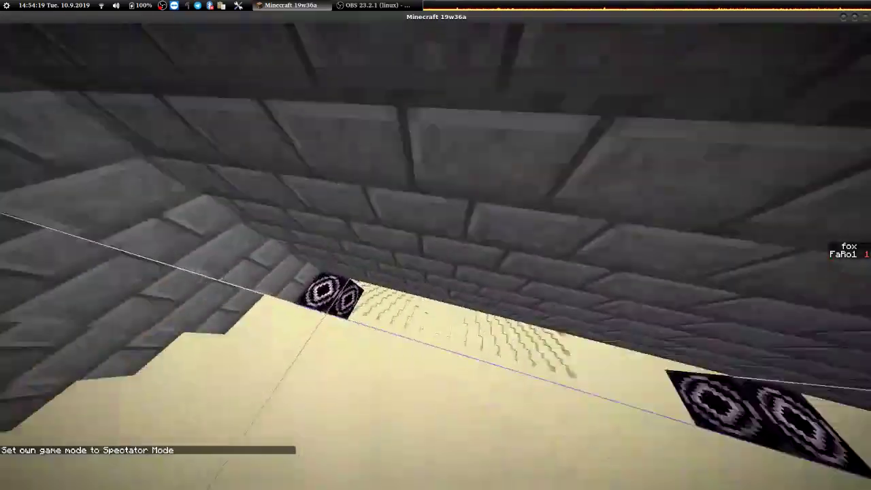
key("F3+n")
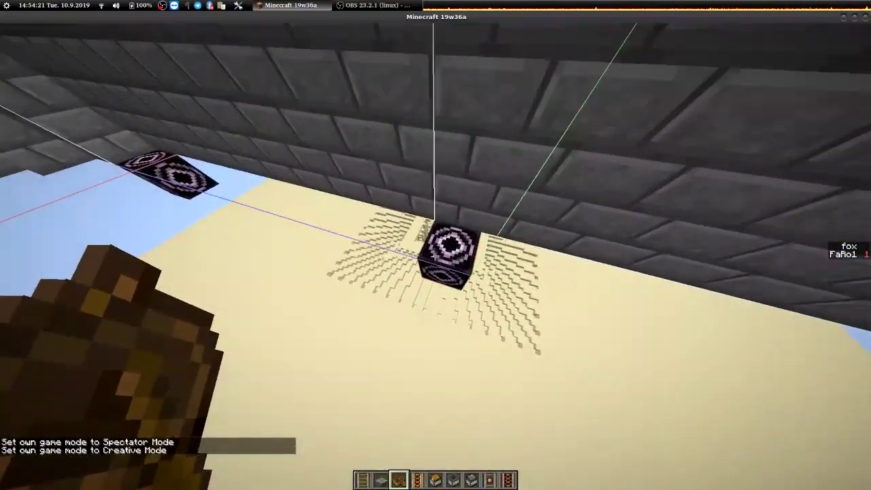
right_click(435, 245)
key("Escape")
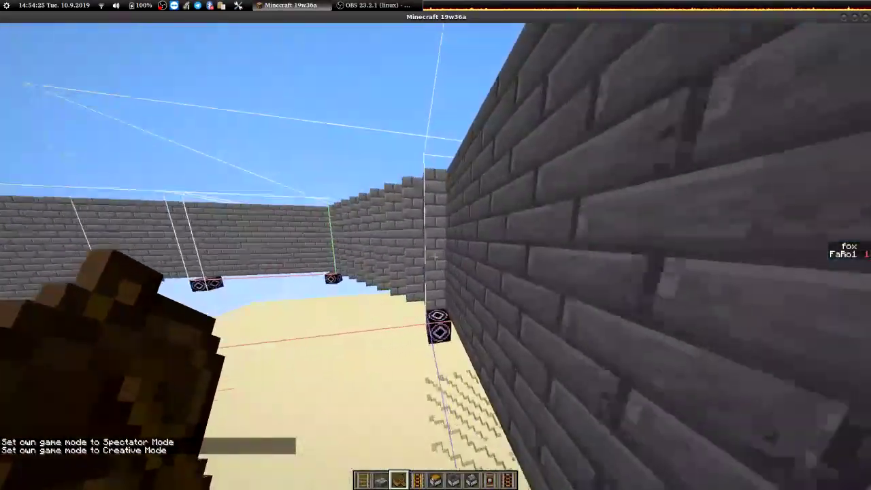
right_click(435, 245)
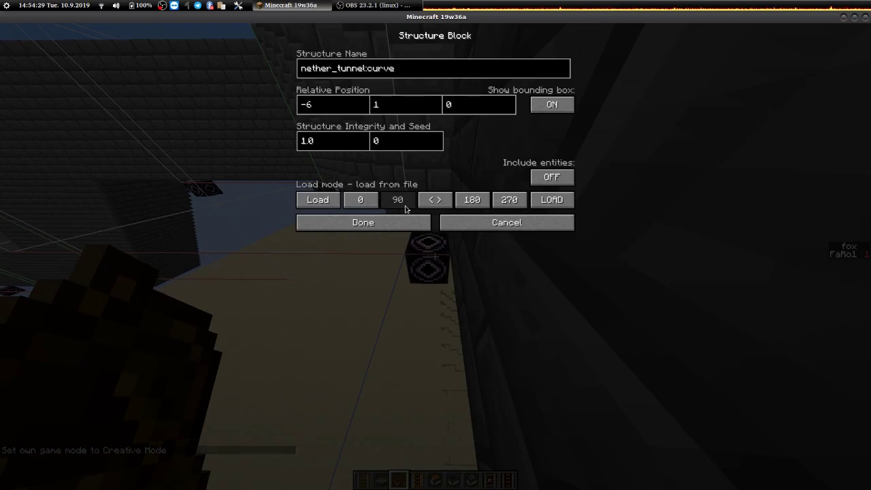
key("Escape")
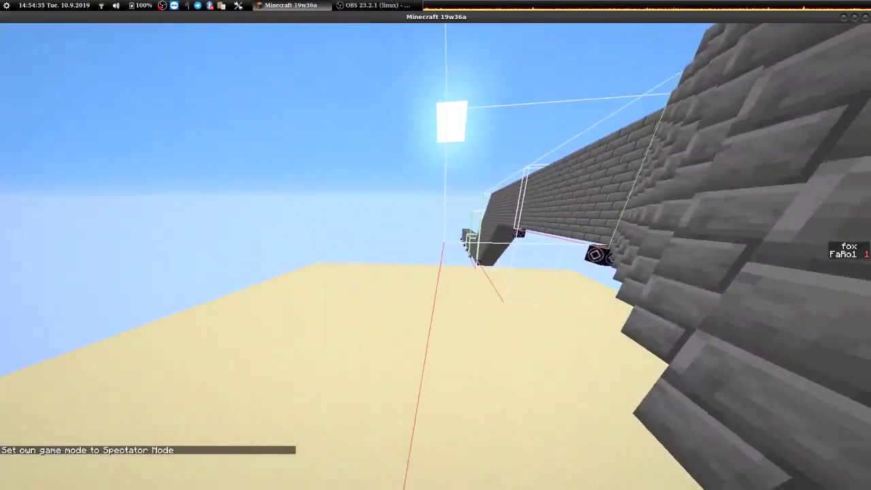
key("F3+n")
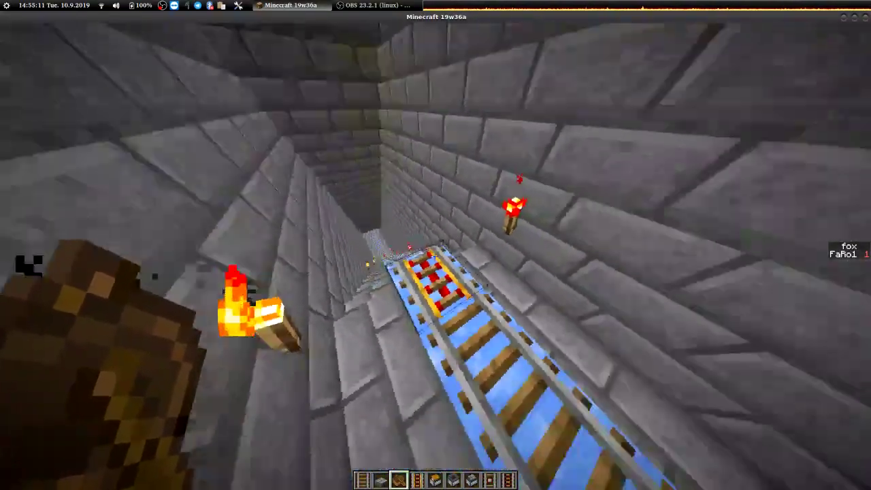
Briefly fly out in Spectator, then inspect two structure blocks' load settings in Creative
key("F3+n")
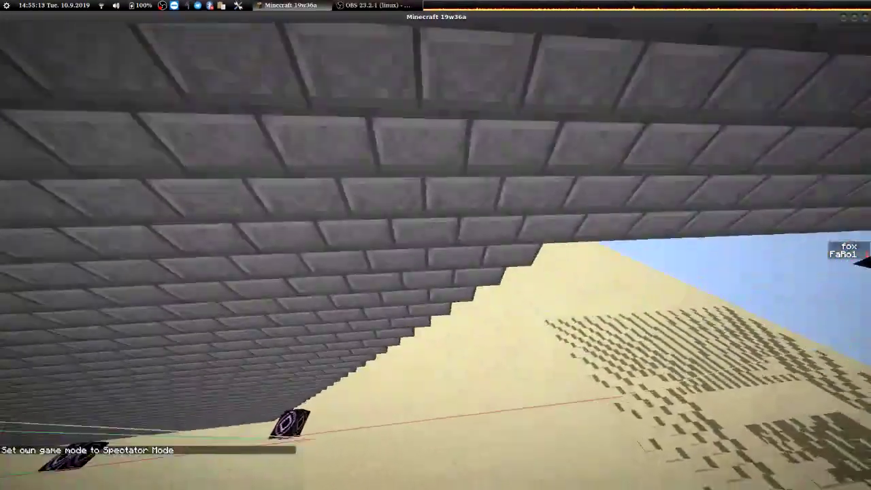
key("F3+n")
right_click(435, 256)
key("Escape")
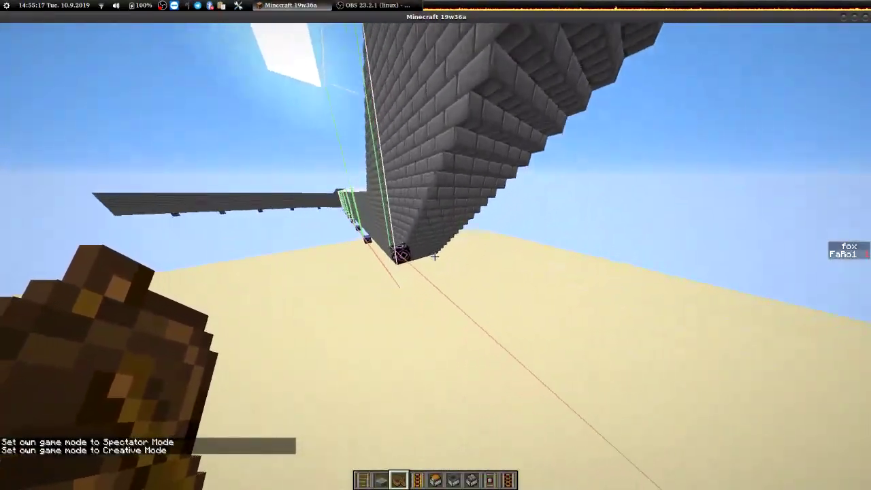
right_click(436, 257)
key("Escape")
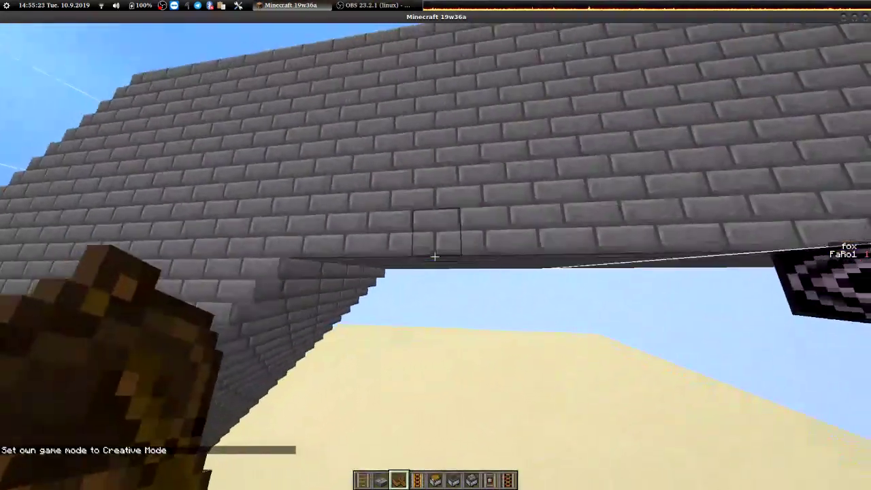
Fly into the structure, then check the slope_top structure block's load settings twice
key("F3+n")
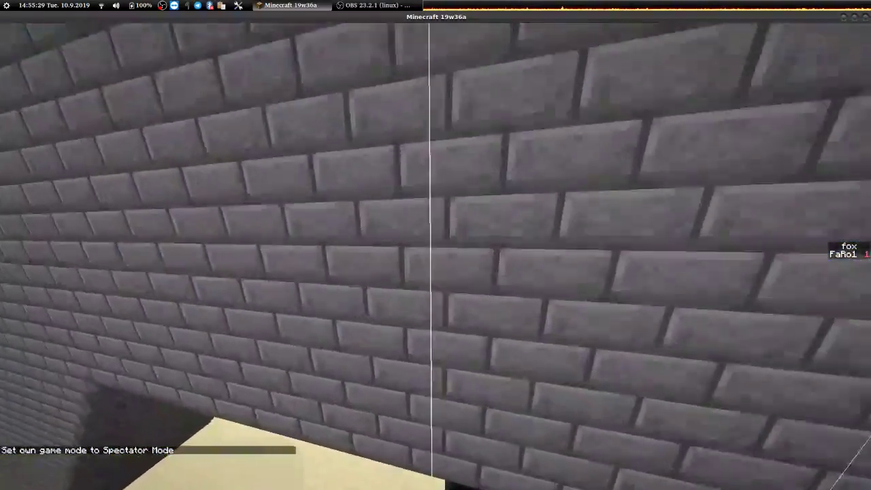
key("F3+n")
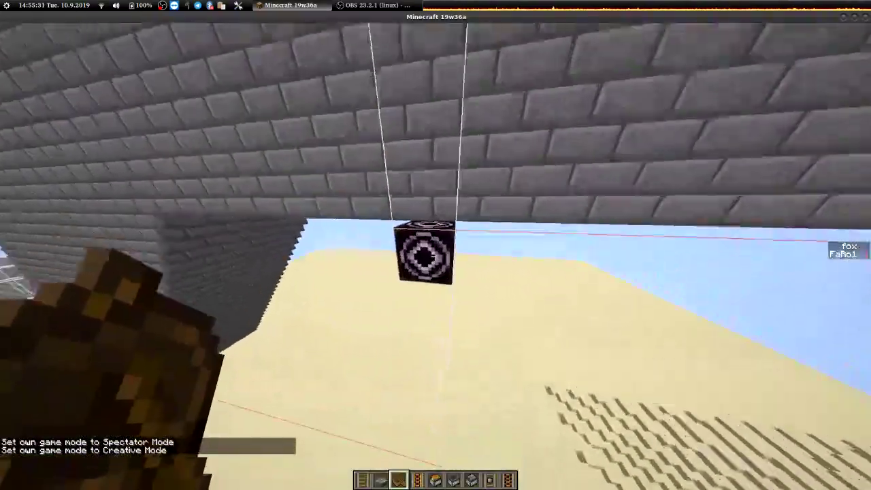
right_click(435, 256)
key("Escape")
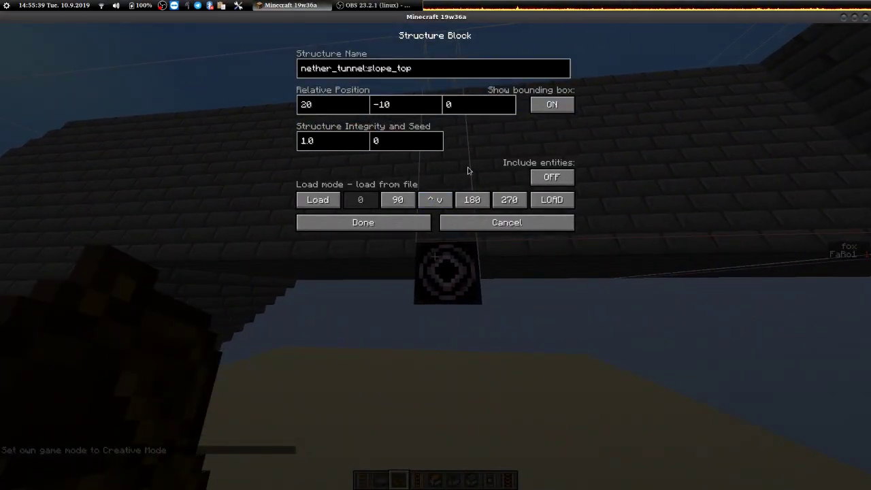
key("Escape")
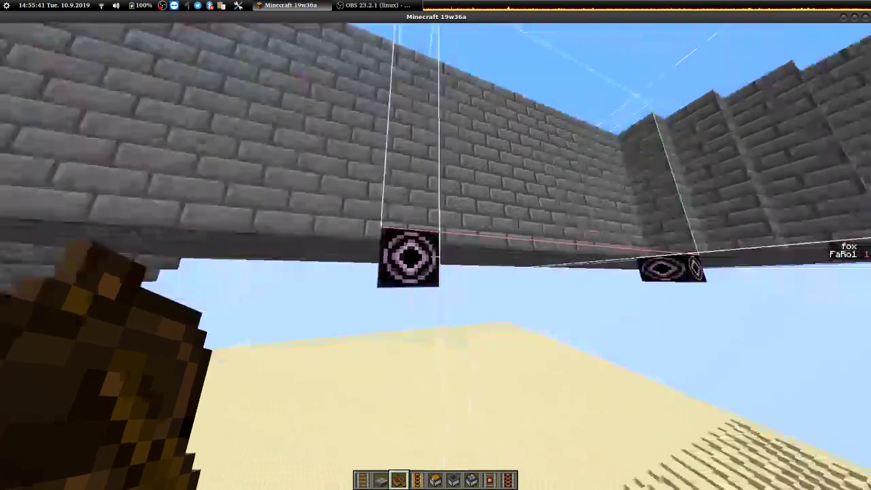
right_click(435, 256)
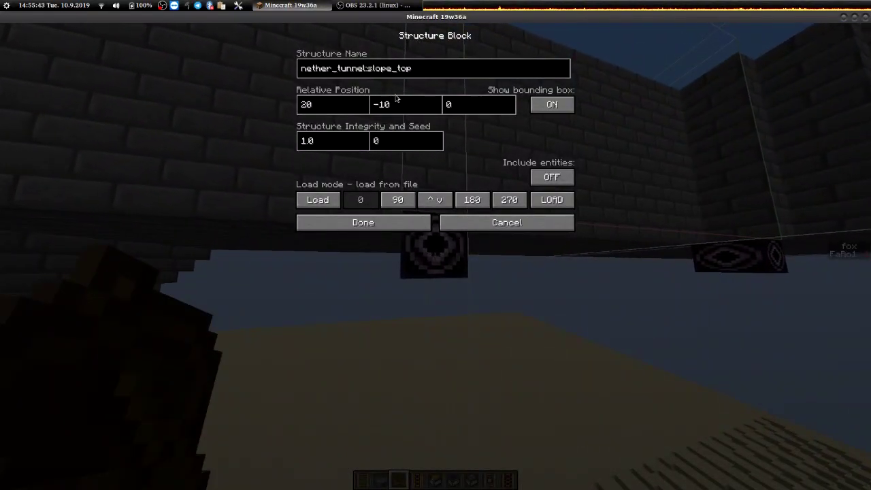
key("Escape")
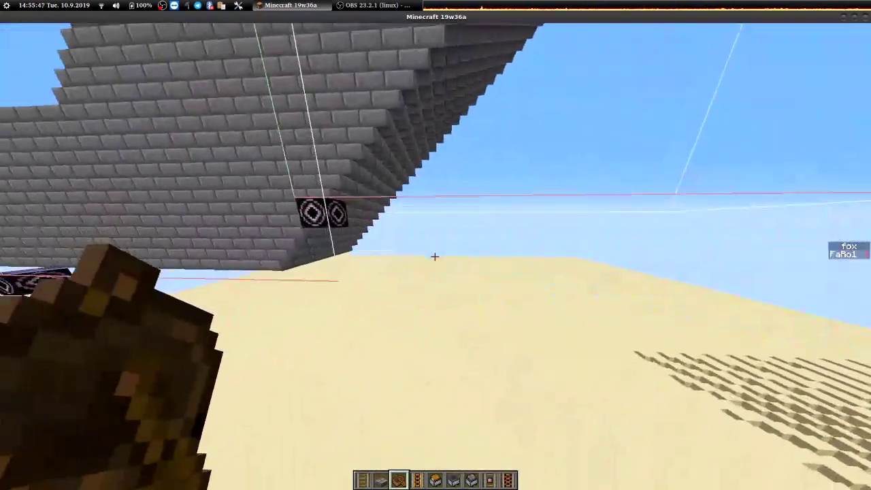
Check the slope_bottom structure block's settings, then fly the sloped tunnel in Spectator
right_click(436, 255)
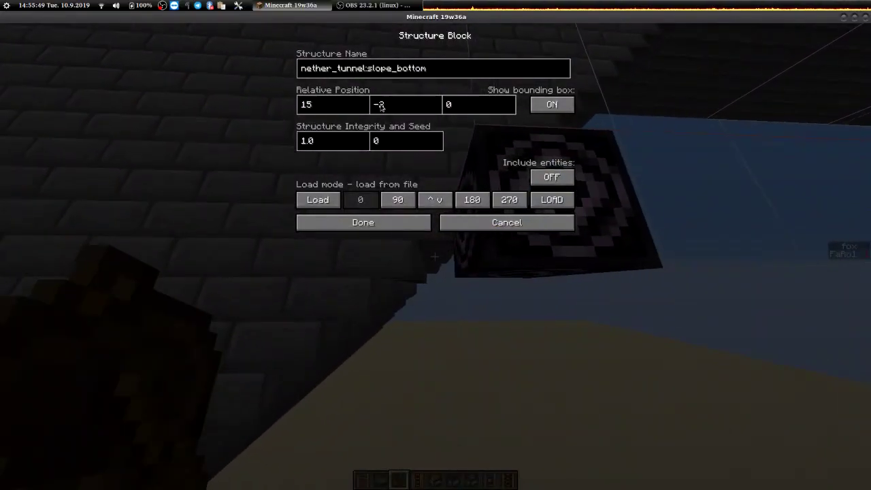
key("Escape")
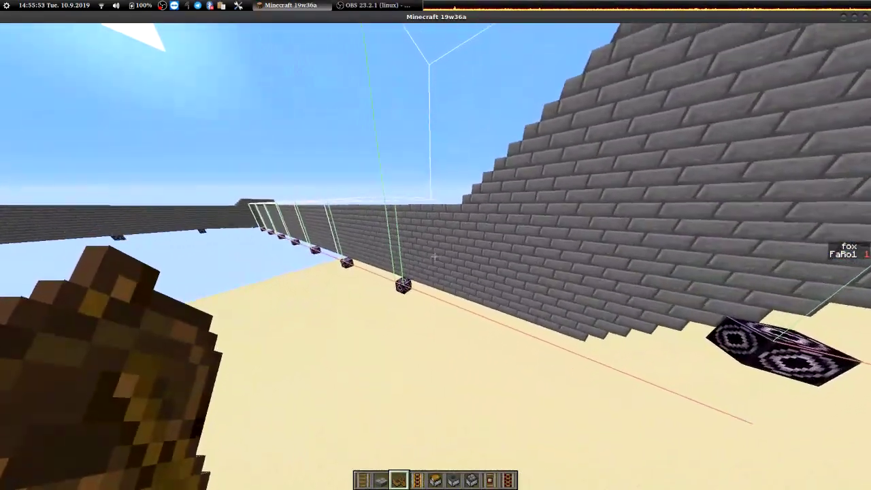
key("F3+n")
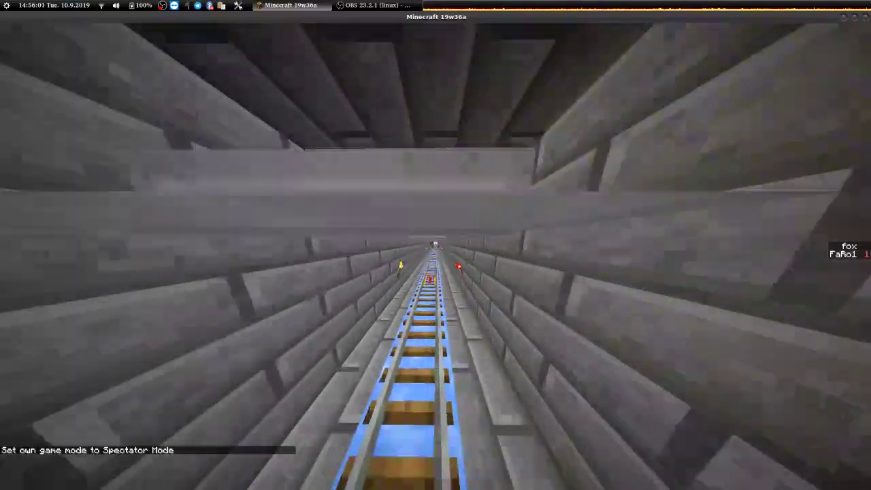
Switch back to Creative, ride a boat placed on the rail, then dismount
key("F3+n")
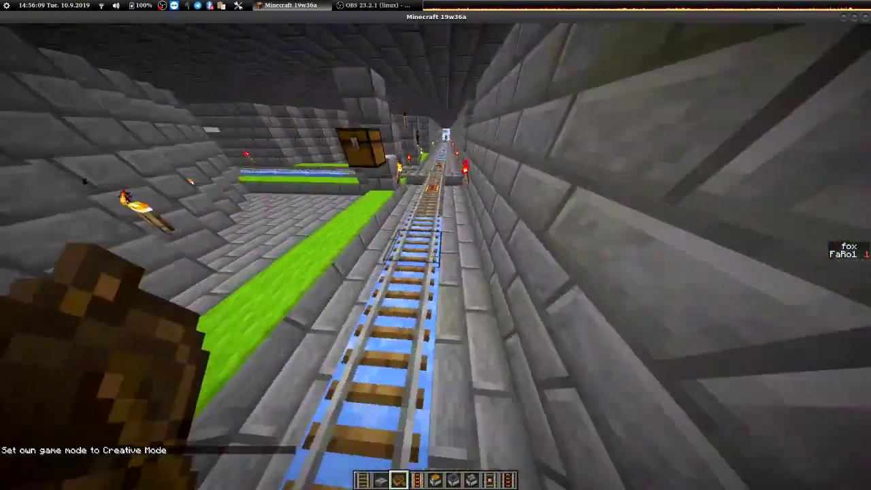
right_click(435, 245)
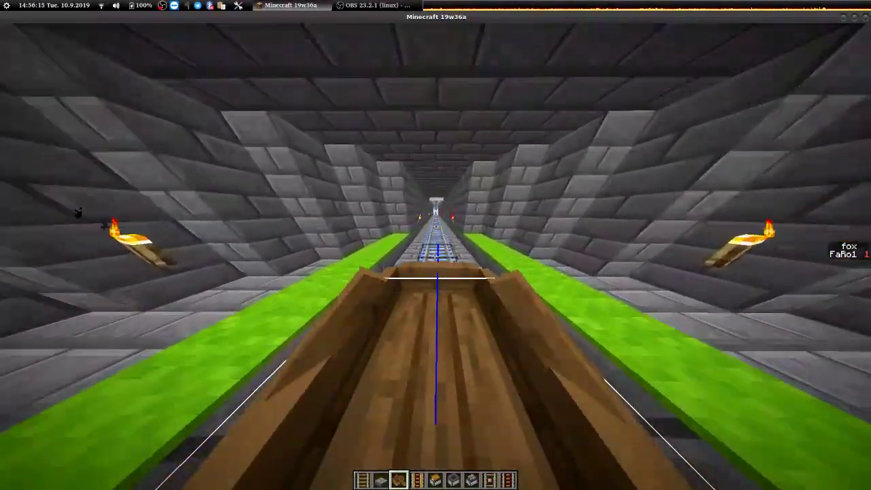
key("shift")
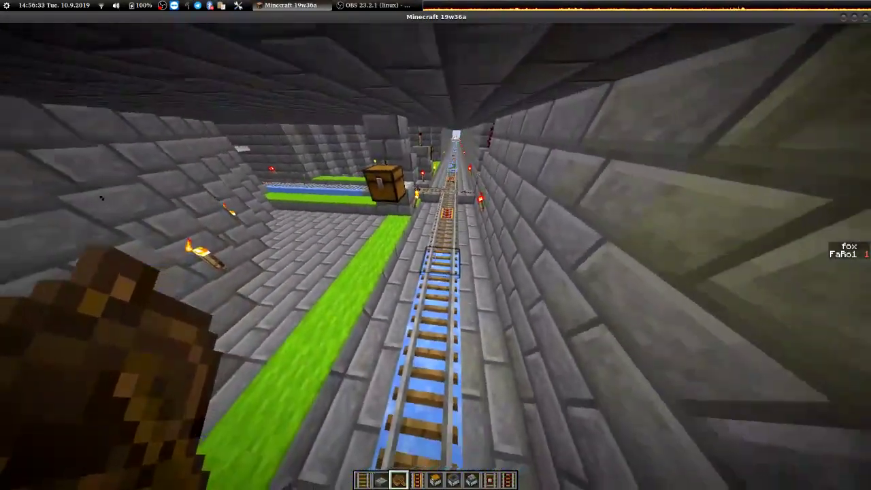
scroll(436, 245, "down", 1)
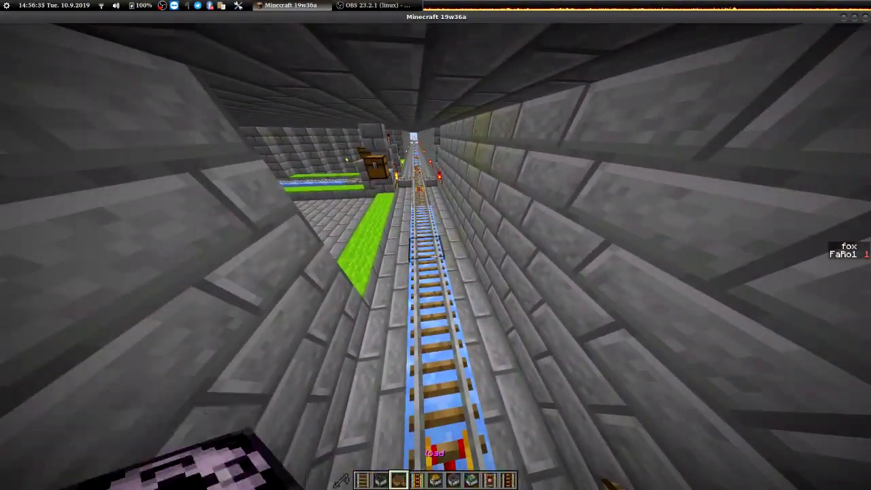
scroll(435, 245, "up", 1)
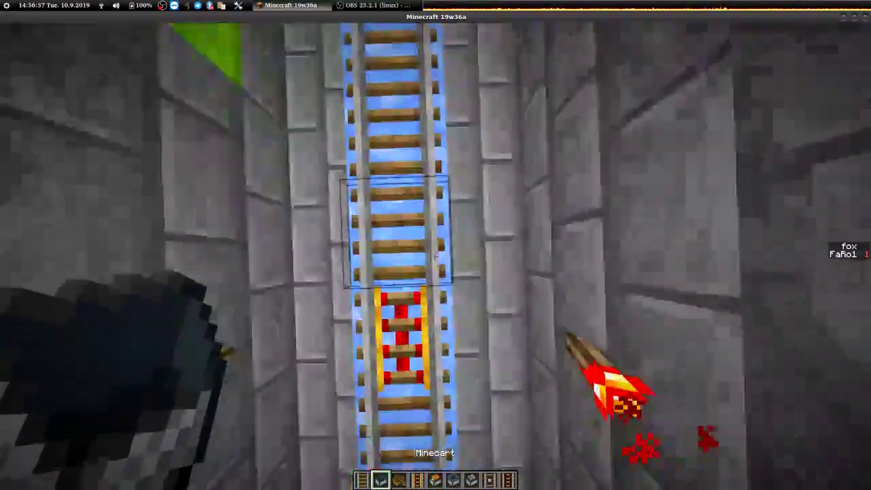
Place a minecart on the rail, ride it down, and place another at the junction
right_click(435, 256)
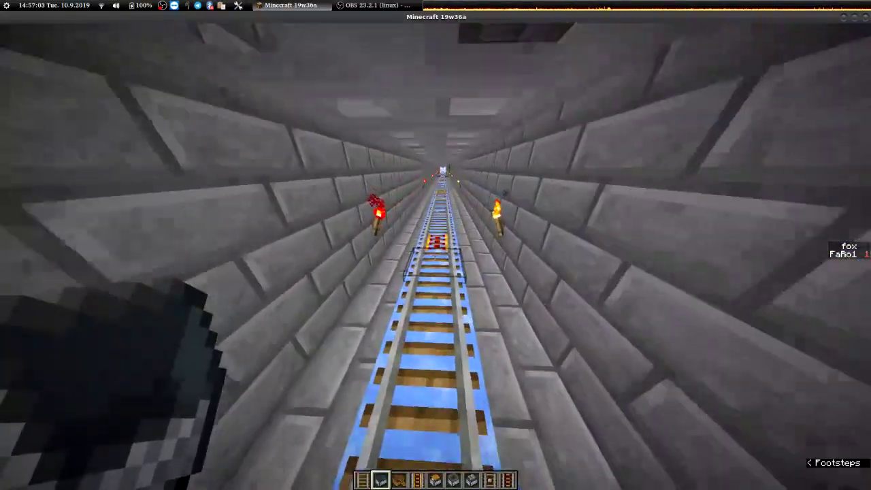
right_click(435, 244)
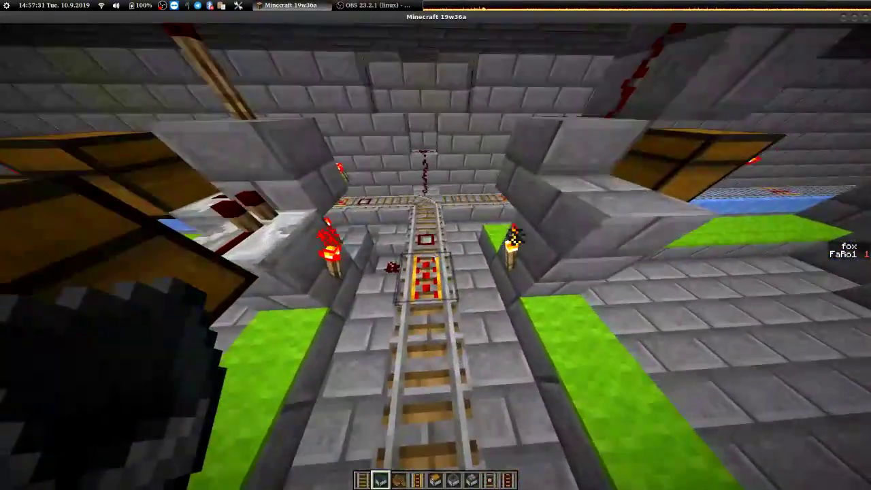
right_click(427, 272)
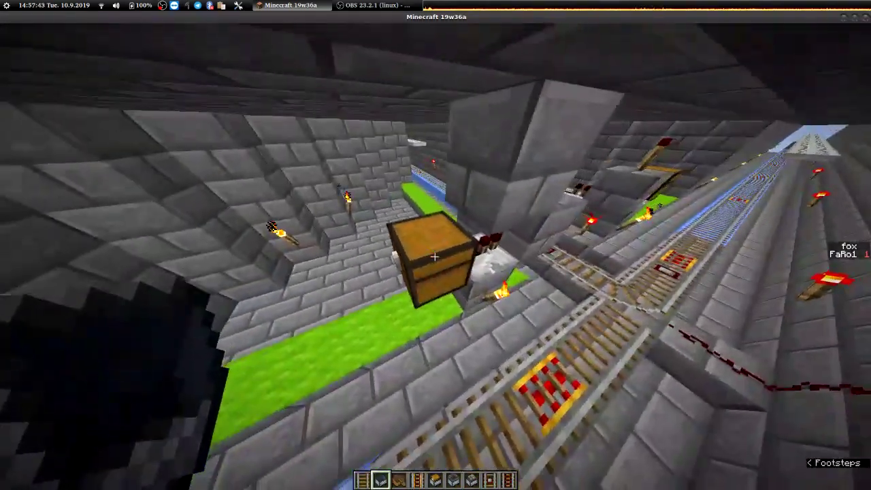
Open and close each chest beside the rail junction to inspect them
right_click(434, 256)
key("Escape")
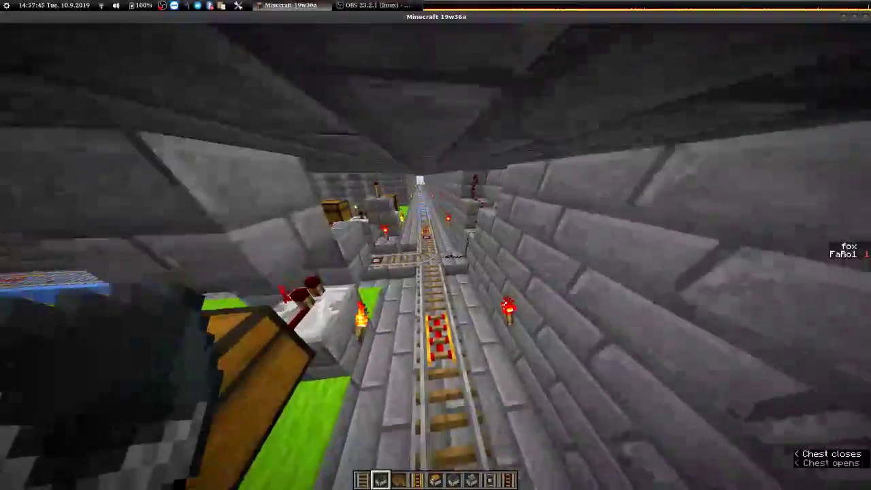
right_click(434, 256)
key("Escape")
right_click(434, 256)
key("Escape")
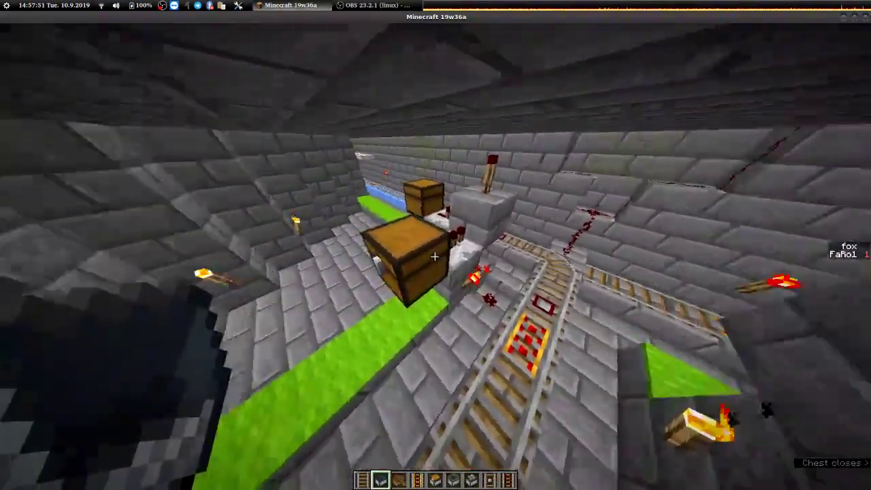
right_click(434, 257)
key("Escape")
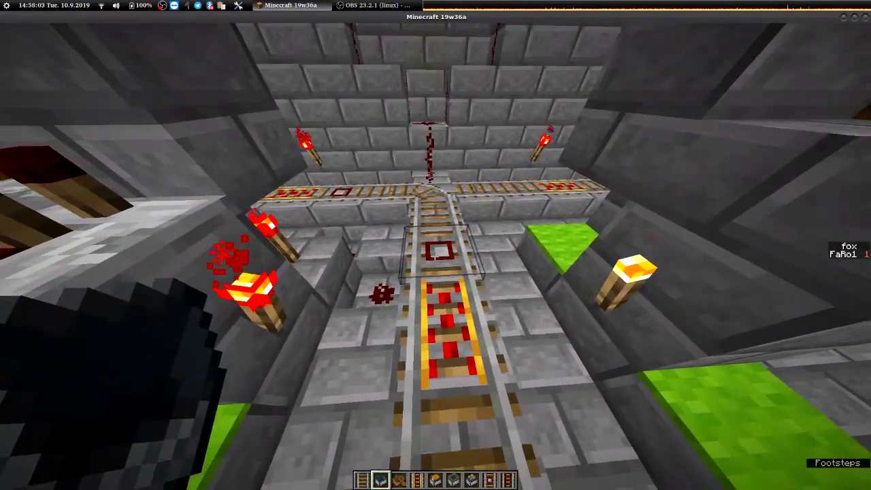
Place a minecart on the junction rail and recheck the chests beside it
right_click(435, 251)
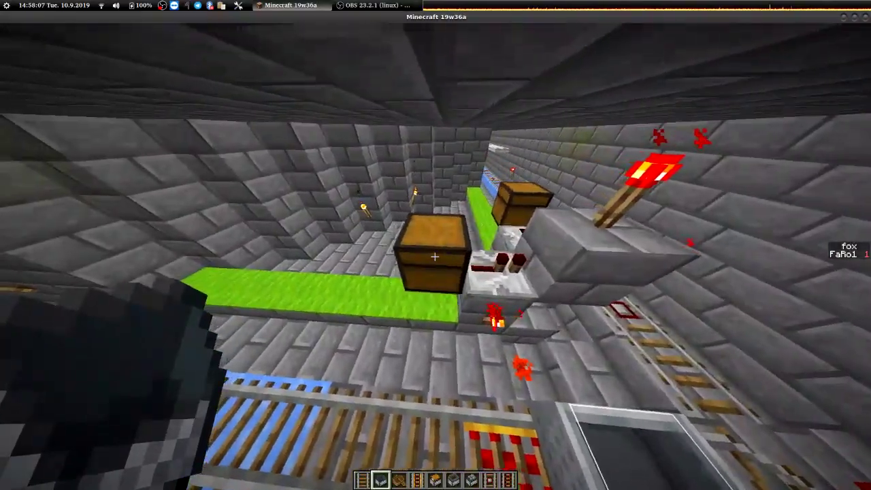
right_click(435, 256)
key("Escape")
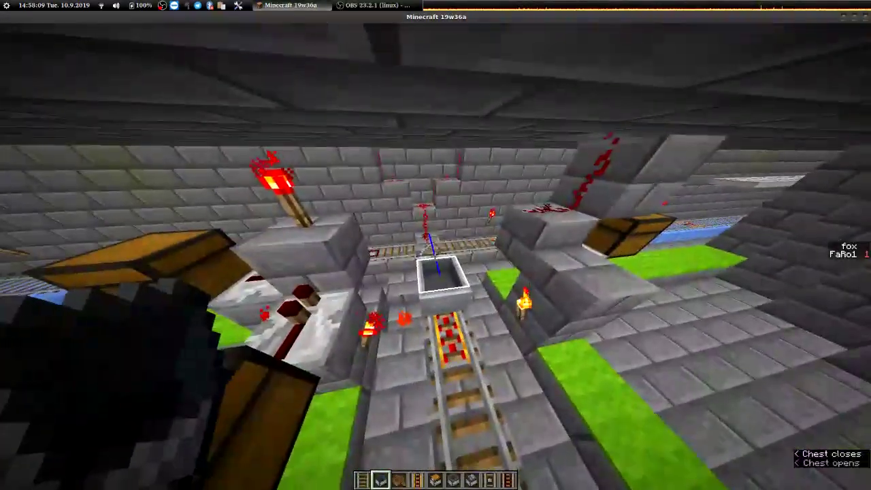
right_click(435, 256)
key("Escape")
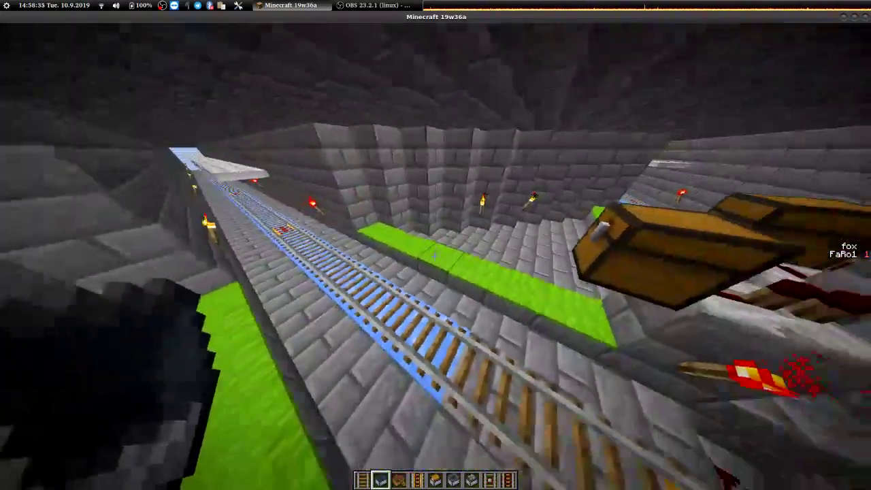
Toggle Spectator and back to Creative, then replace the redstone torch on the centre block
key("F3+n")
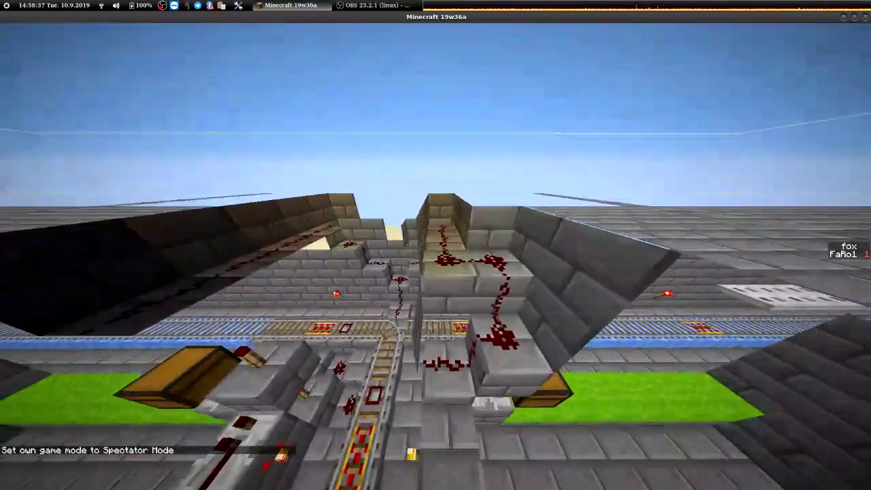
key("F3+n")
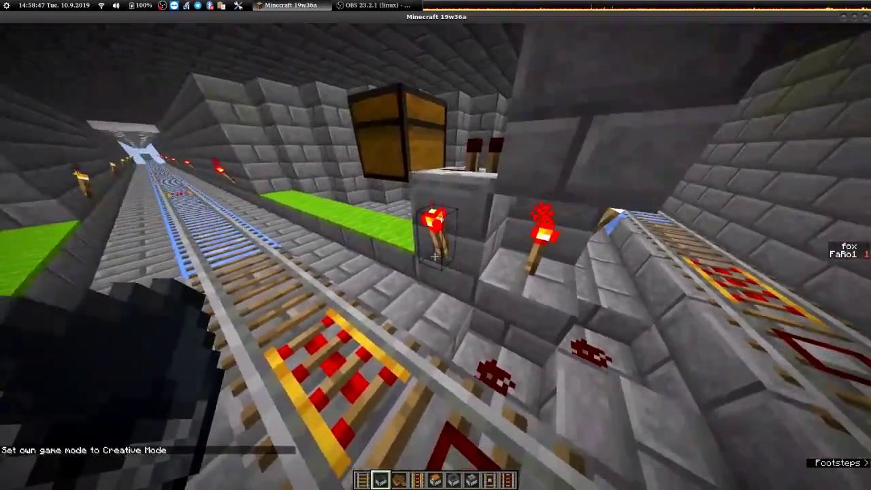
left_click(435, 245)
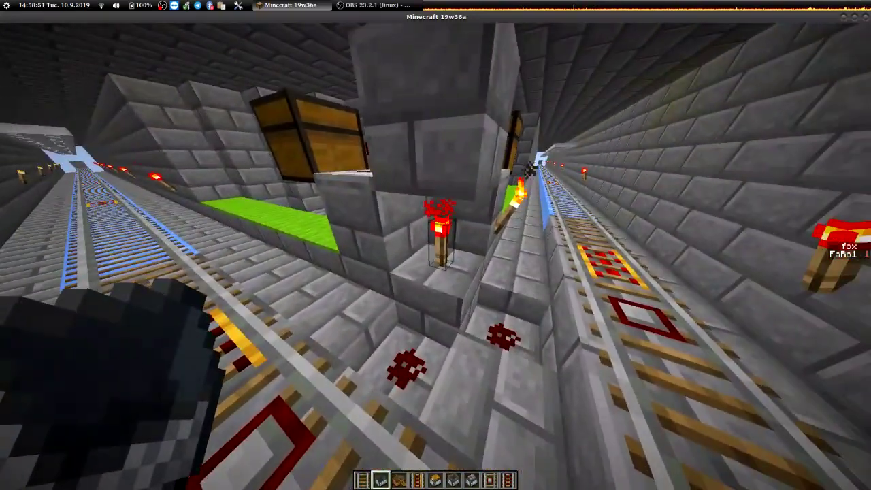
scroll(435, 244, "down", 1)
right_click(435, 245)
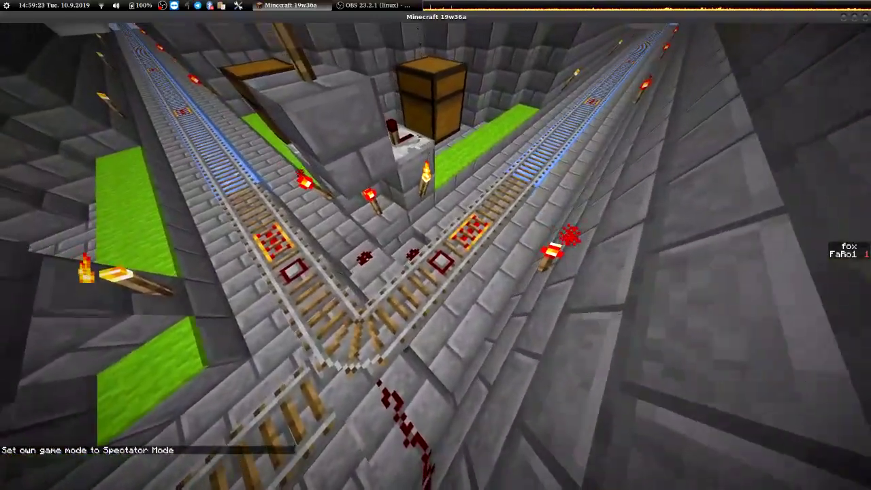
Place a minecart on the station rail from the hotbar
key("8")
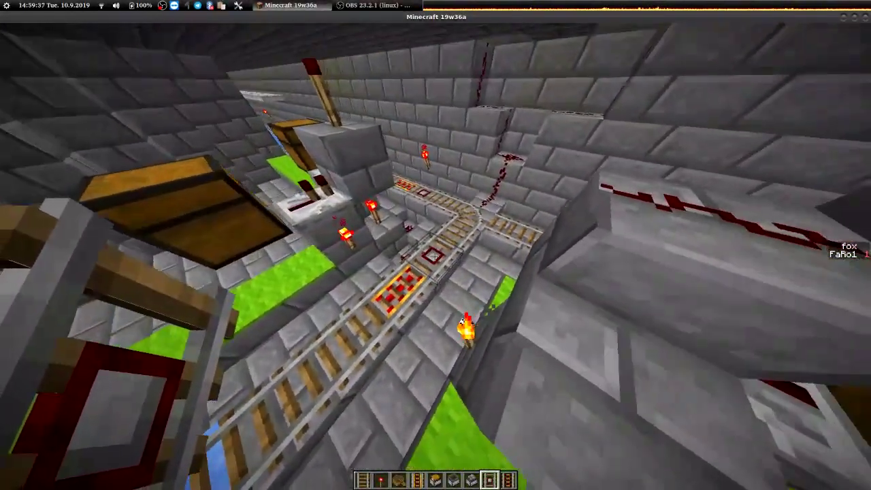
scroll(435, 244, "up", 1)
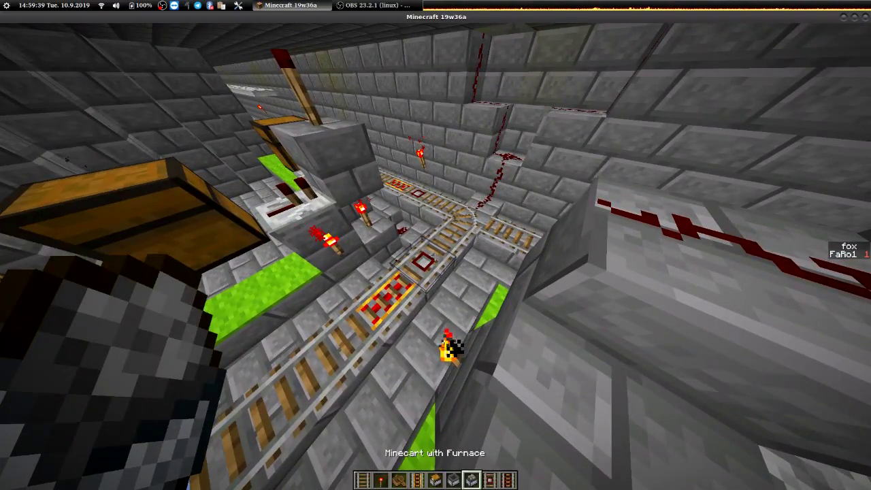
scroll(436, 245, "down", 1)
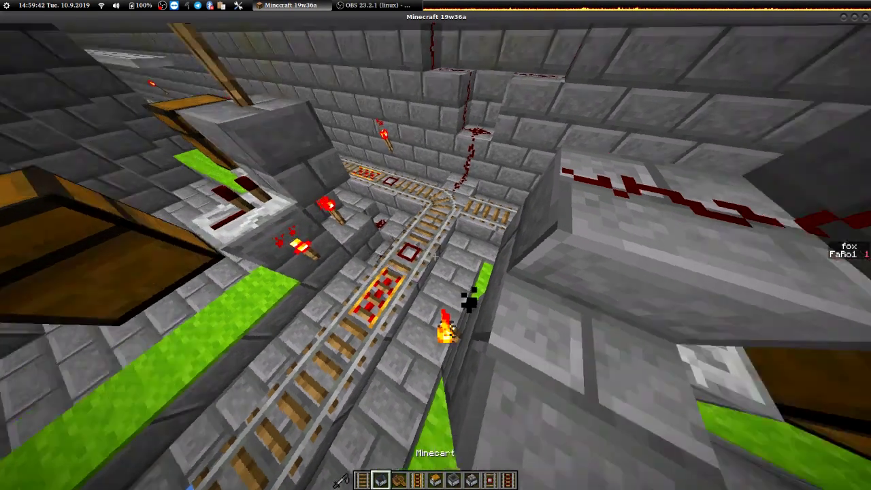
key("2")
right_click(435, 245)
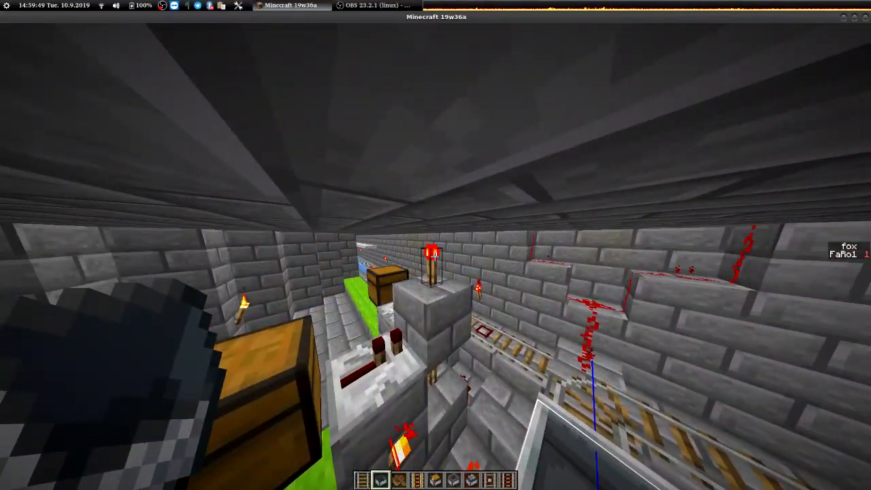
Check the station chest, switch to Spectator, and bring up the Notepad++ addendum notes
right_click(435, 258)
key("Escape")
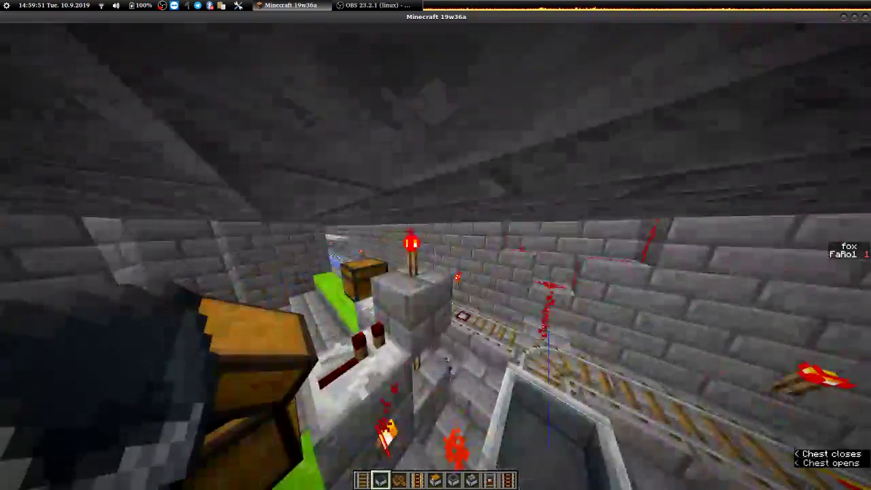
key("F3+n")
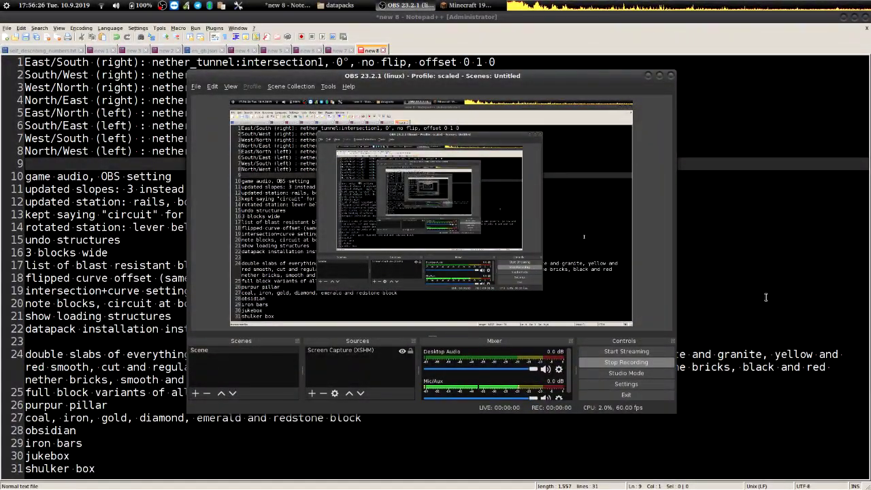
left_click(765, 297)
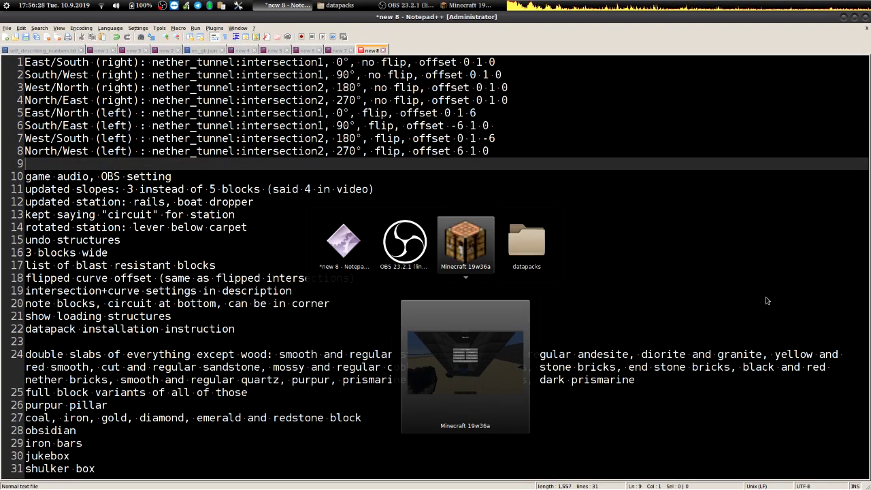
Step through the notes on game audio and updated slopes, then return to Minecraft
key("alt+Tab")
key("Down")
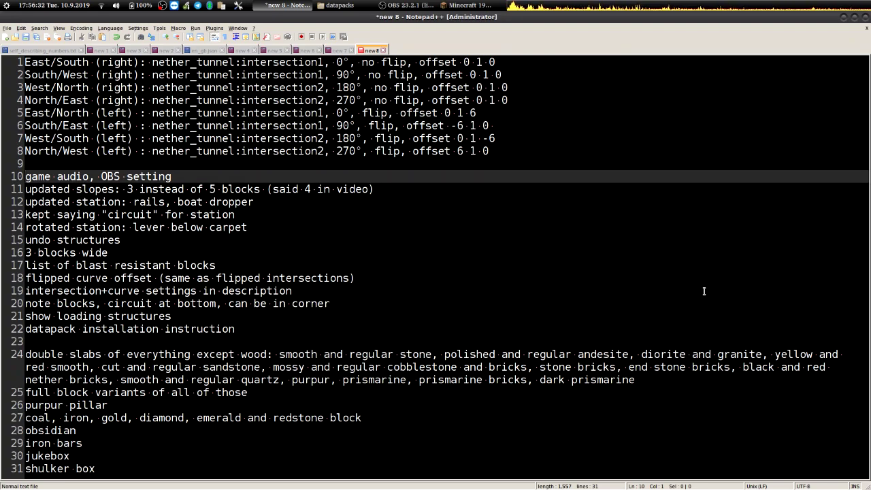
key("Down")
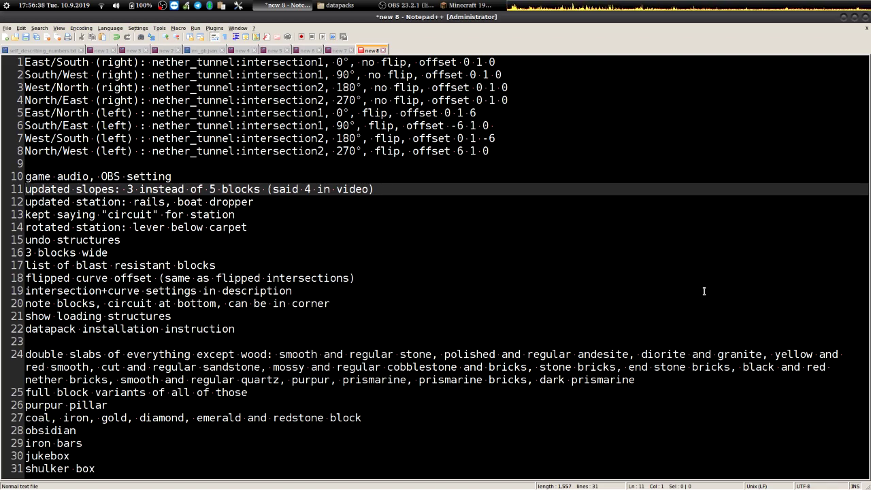
key("alt+Tab")
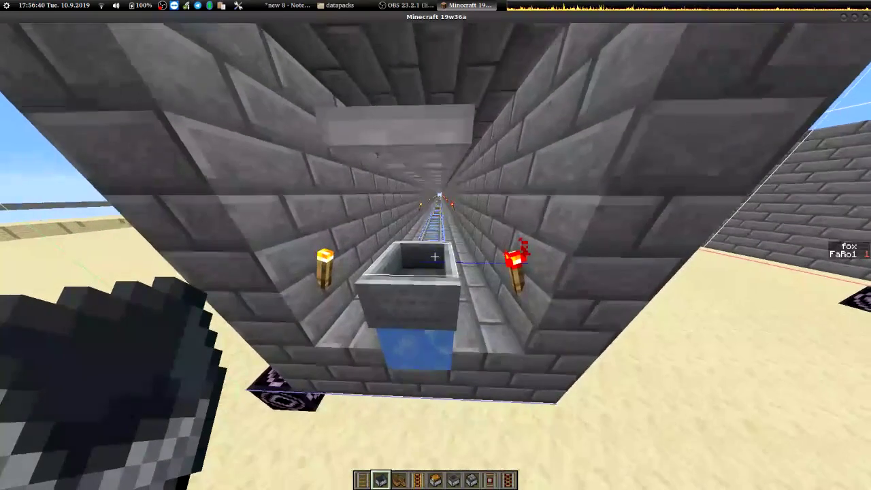
Board the tunnel-entrance minecart and check the Music & Sounds volumes while riding
right_click(435, 256)
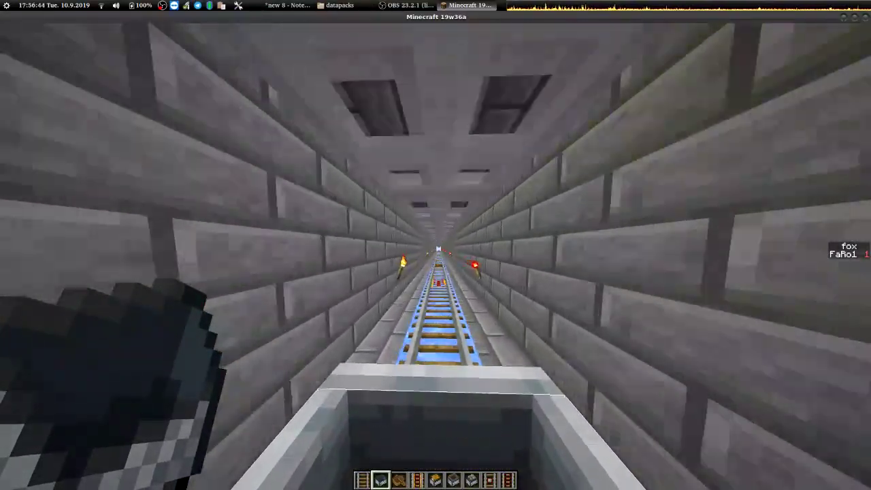
key("alt+Tab")
key("alt+Tab")
key("alt+Tab")
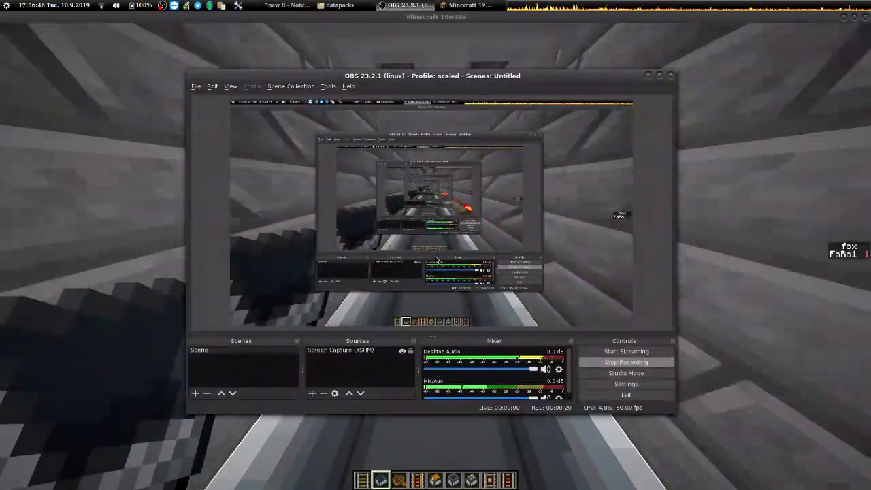
key("alt+Tab")
key("Escape")
left_click(381, 229)
left_click(513, 149)
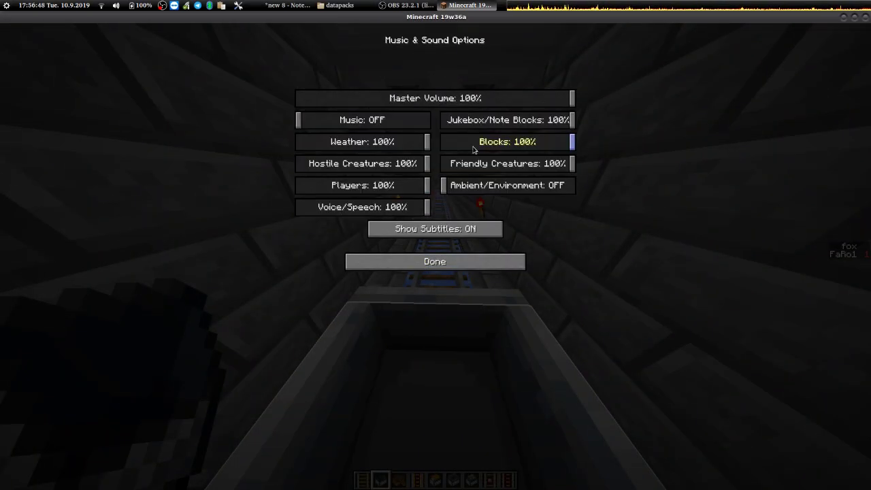
key("Escape")
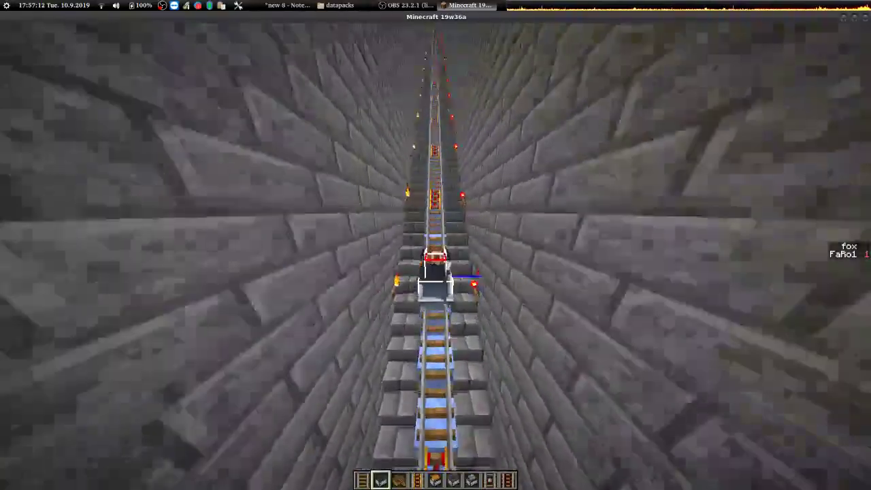
Open chat, glance at the station notes in Notepad++, then close chat and pause
key("slash")
type("/")
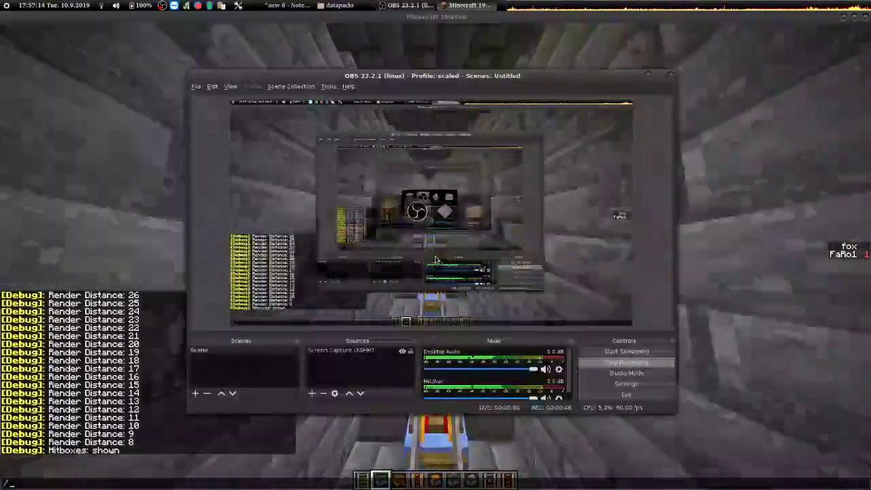
key("alt+Tab")
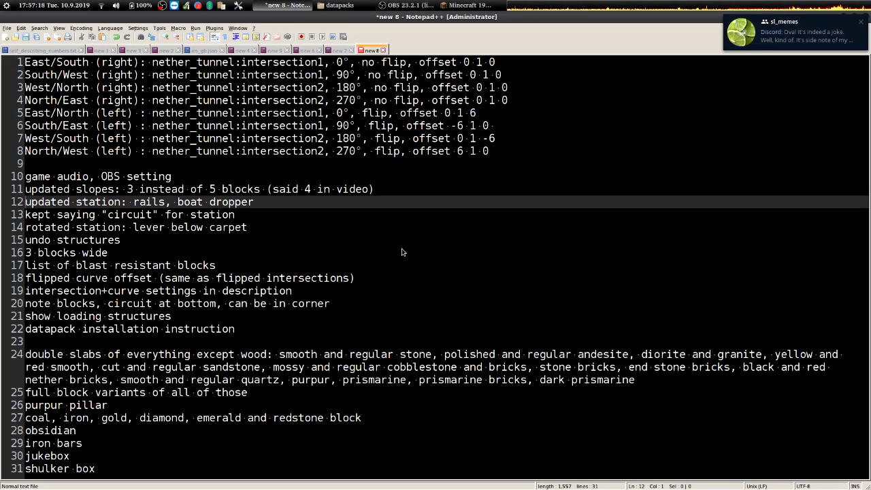
key("alt+Tab")
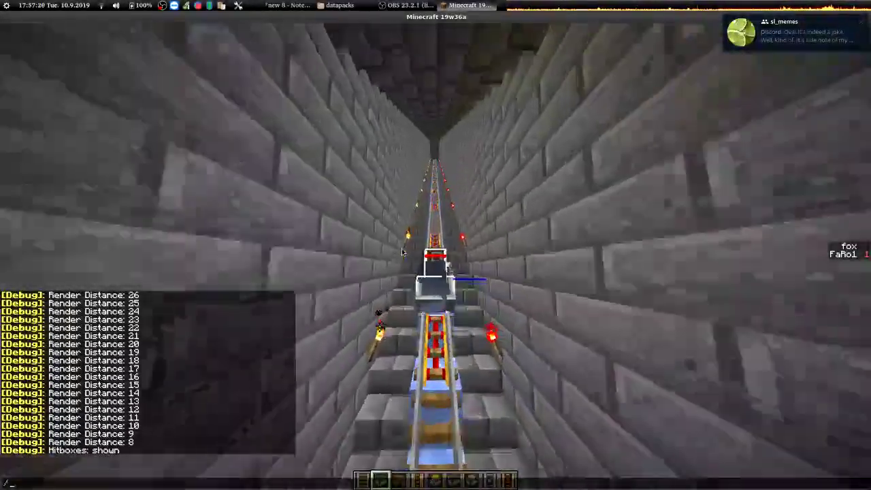
key("Escape")
key("Escape")
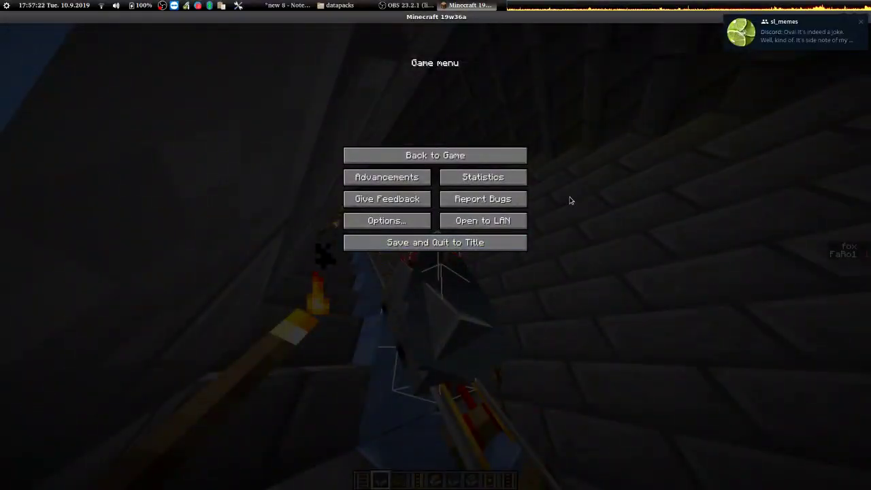
key("Escape")
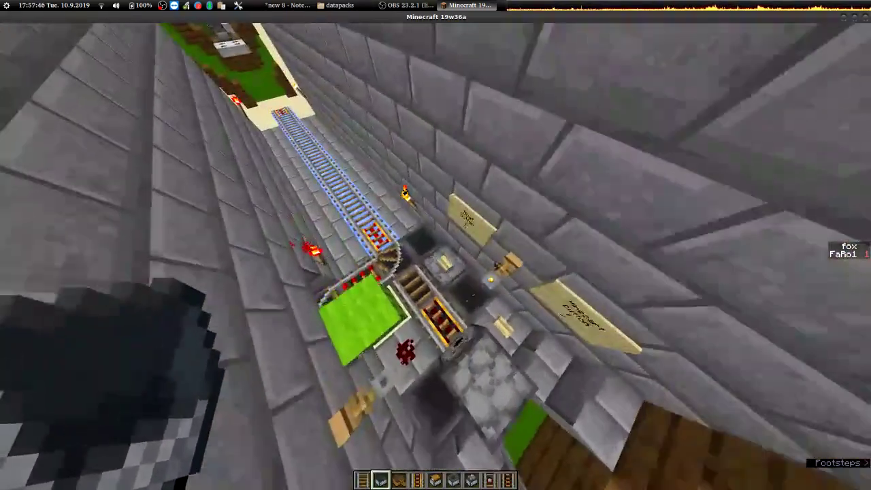
Turn on the F3 debug overlay and fly around the cactus-and-dispenser end station
key("F3")
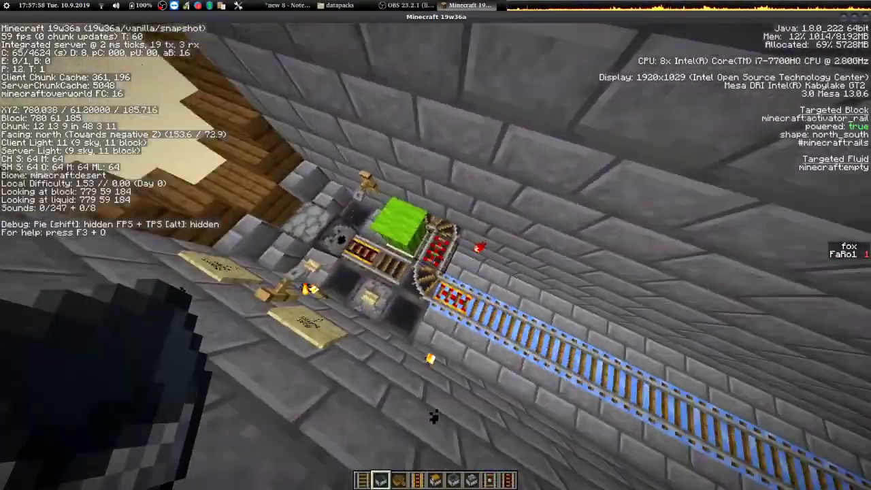
left_click_drag(435, 245, 435, 245)
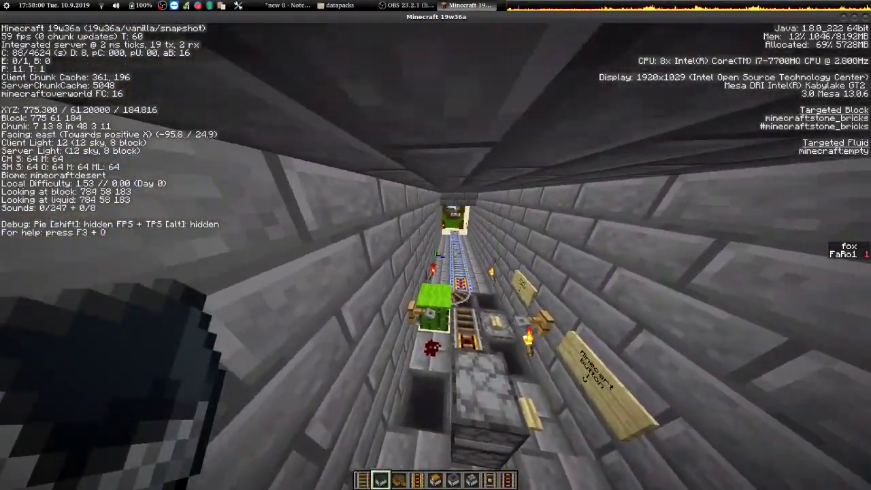
key("w")
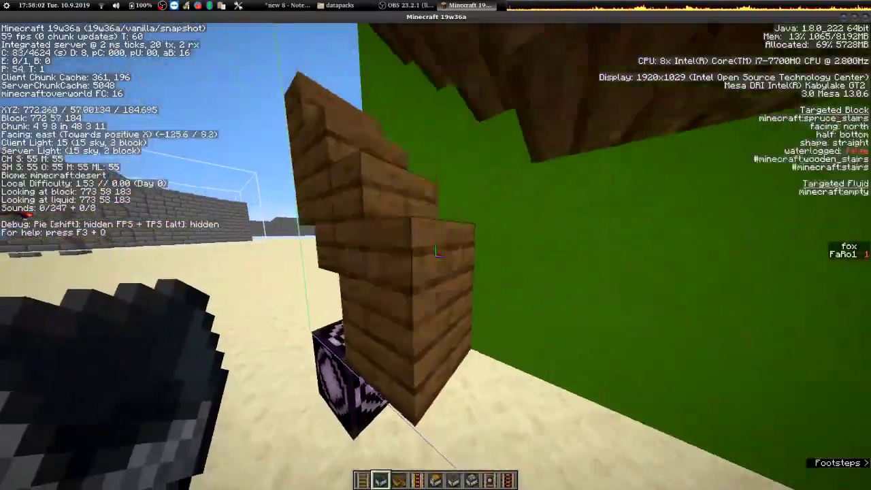
key("w")
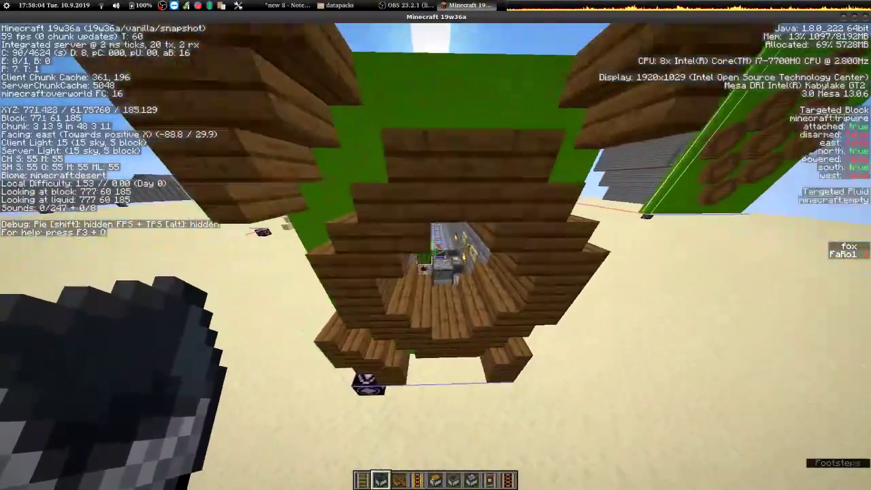
key("w")
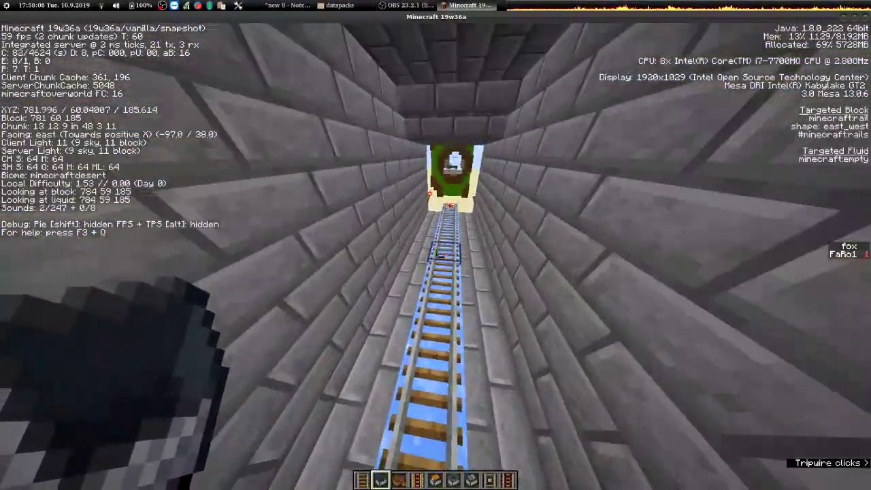
key("w")
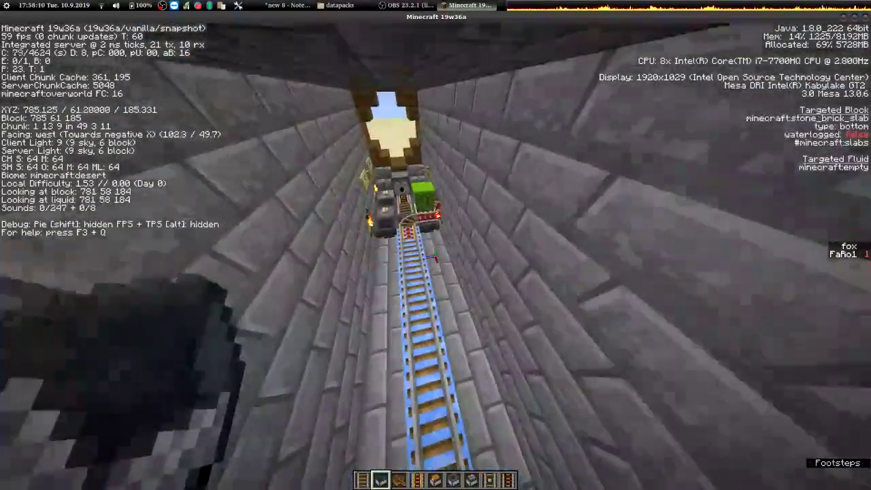
key("w")
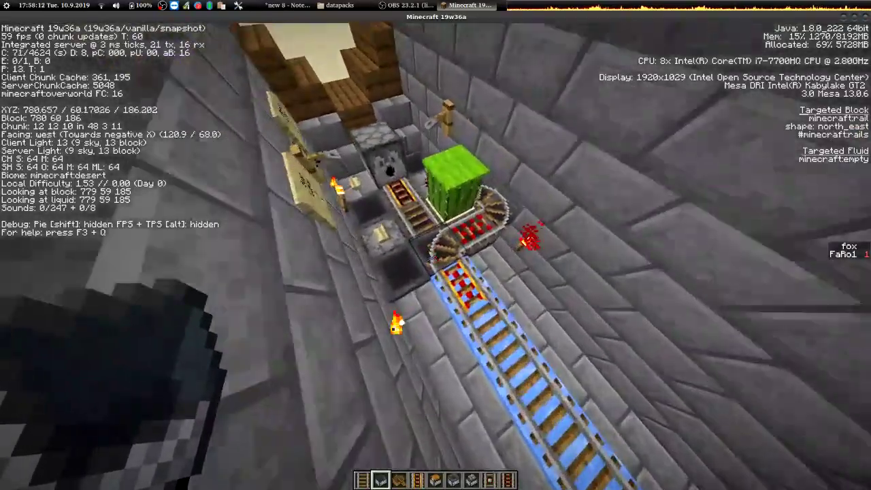
key("w")
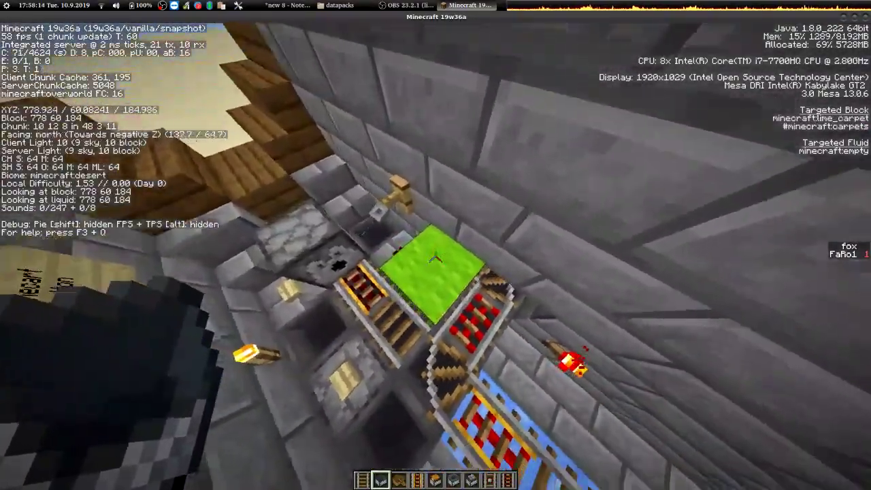
key("w")
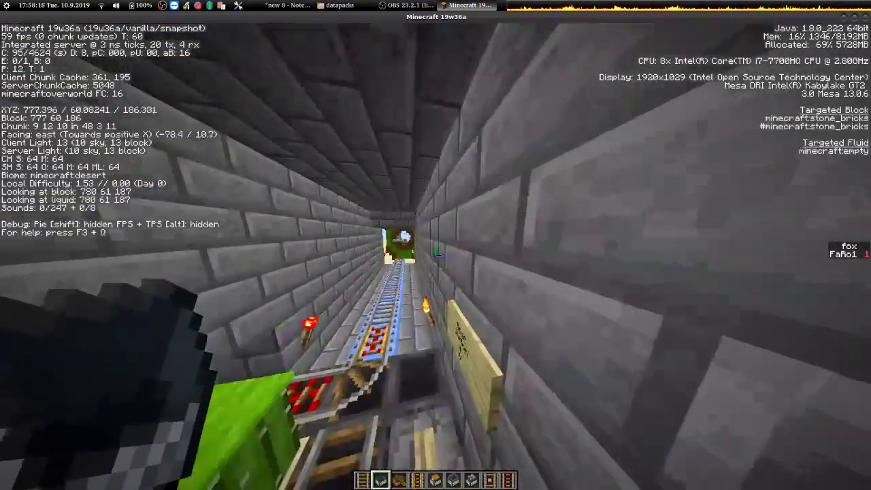
key("s")
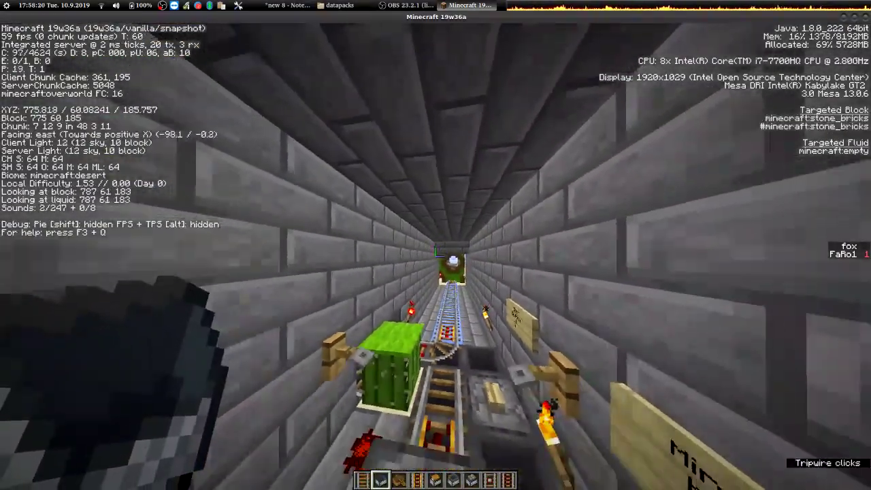
key("w")
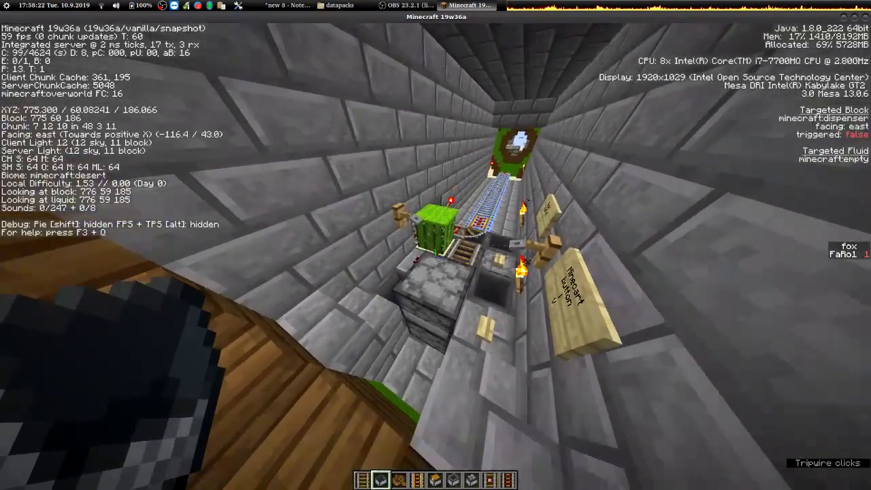
key("w")
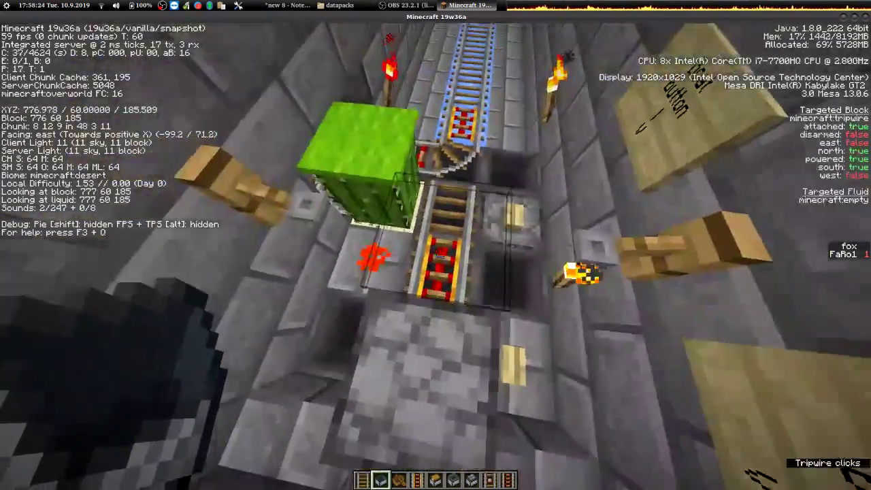
key("s")
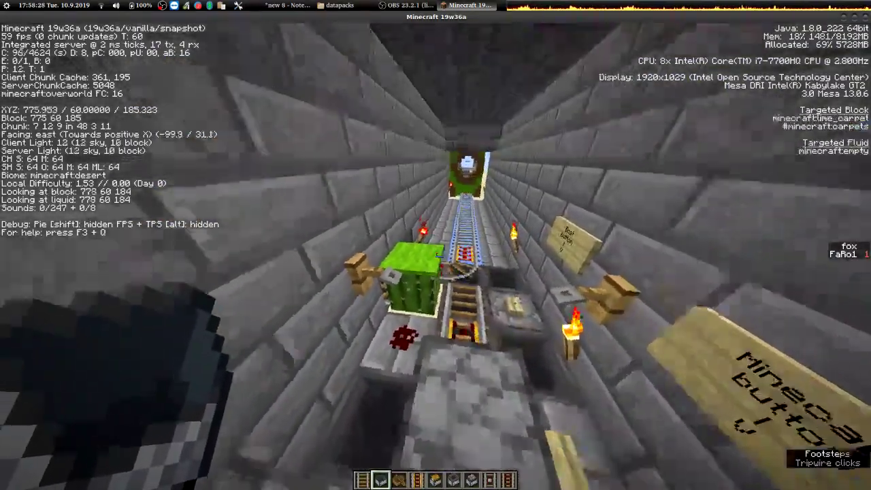
type("/")
Flip to the Notepad++ addendum notes and back to the game twice
key("alt+Tab")
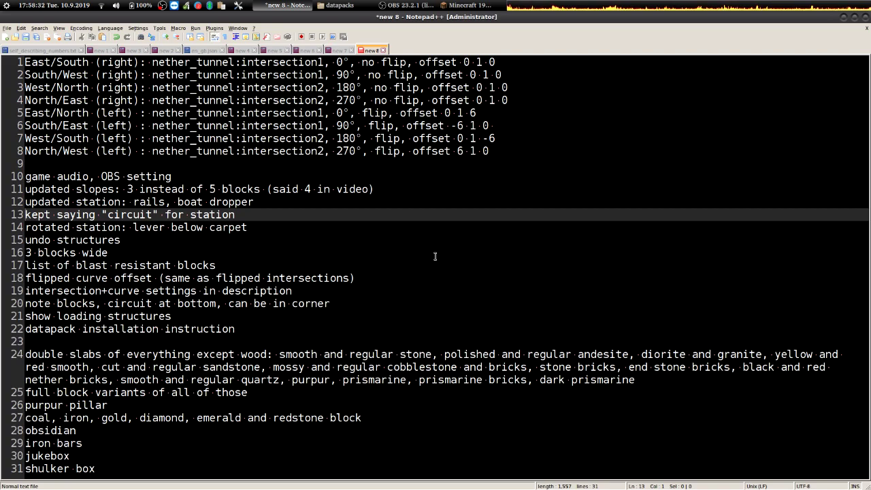
key("alt+Tab")
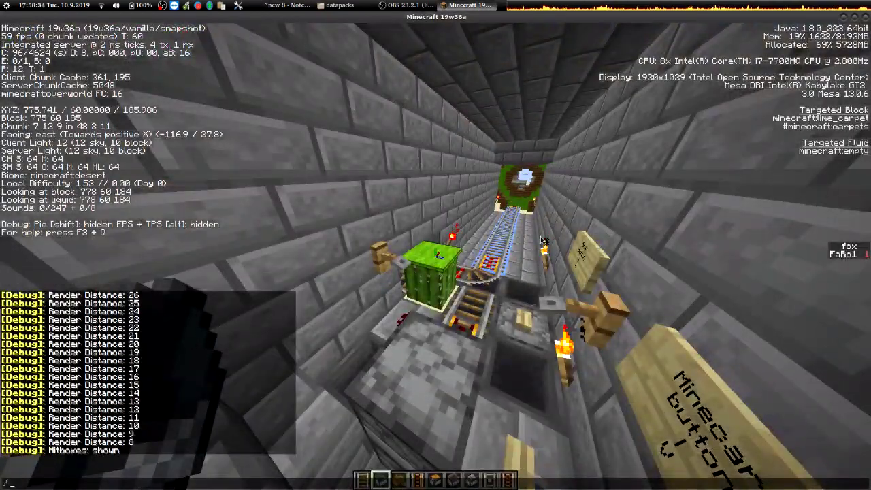
key("alt+Tab")
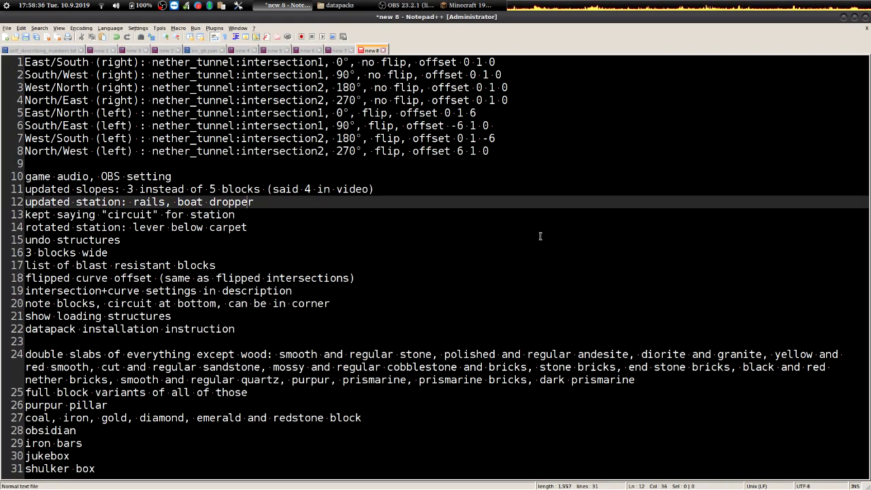
key("alt+Tab")
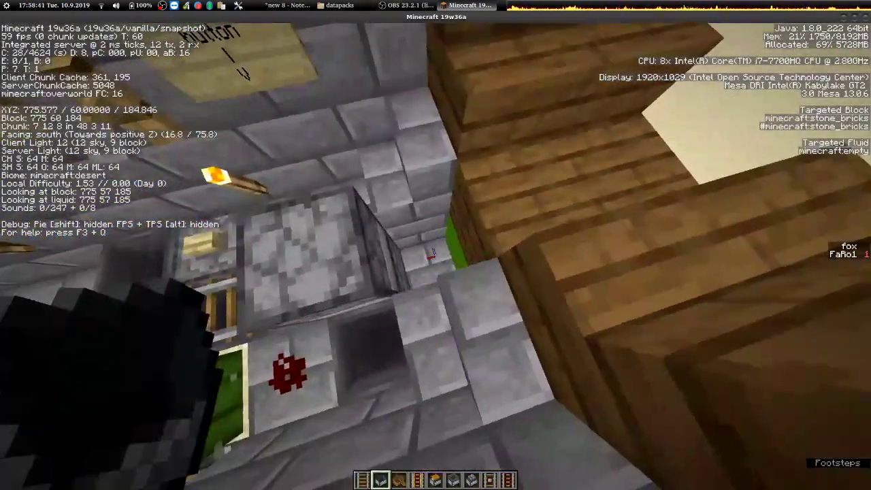
scroll(435, 245, "down", 1)
Patch the station wall with a stone brick stair and save it as nether_tunnel:station
right_click(436, 245)
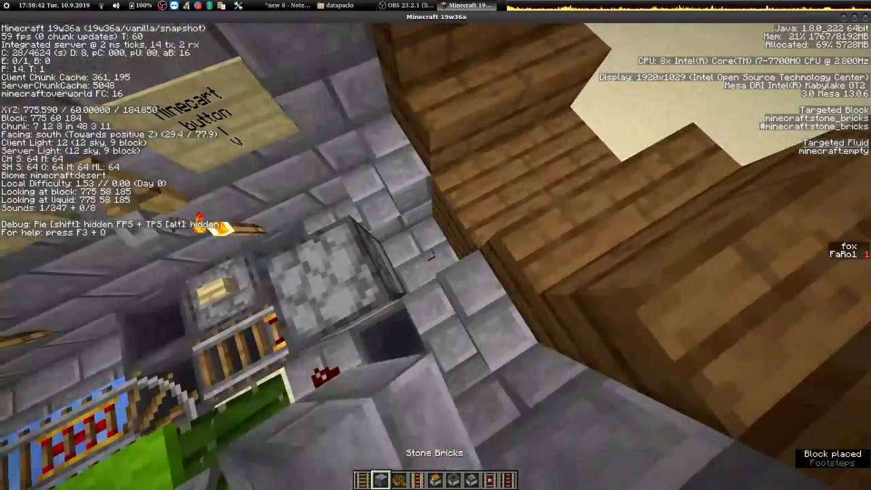
scroll(435, 245, "down", 1)
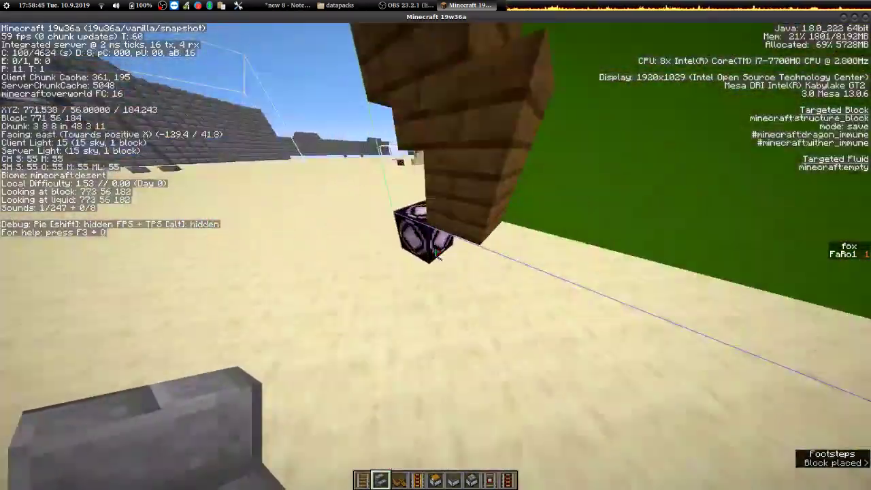
right_click(435, 244)
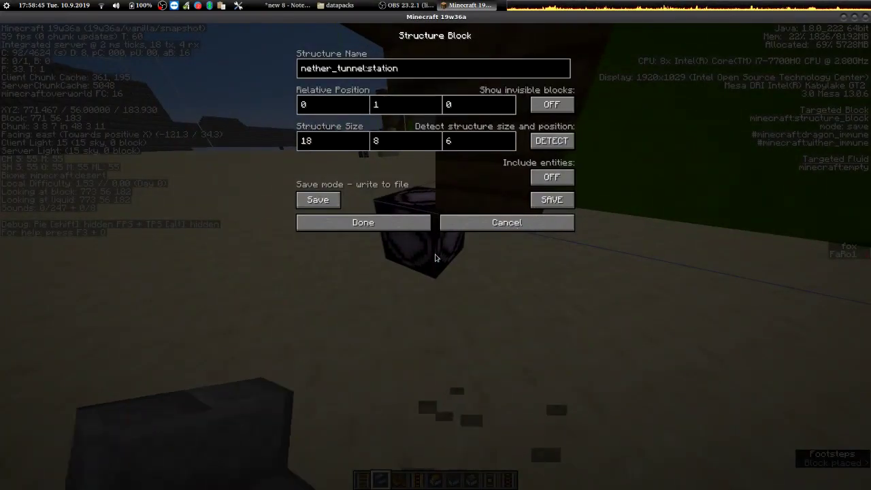
left_click(551, 199)
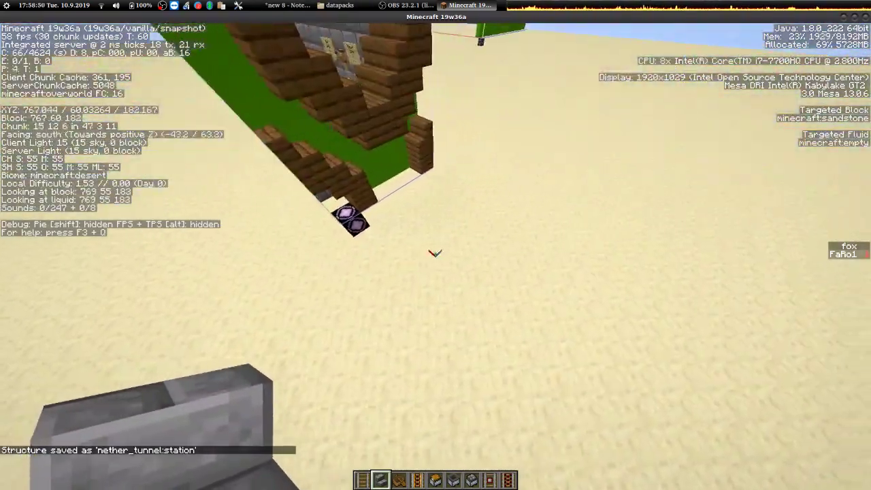
scroll(435, 245, "down", 1)
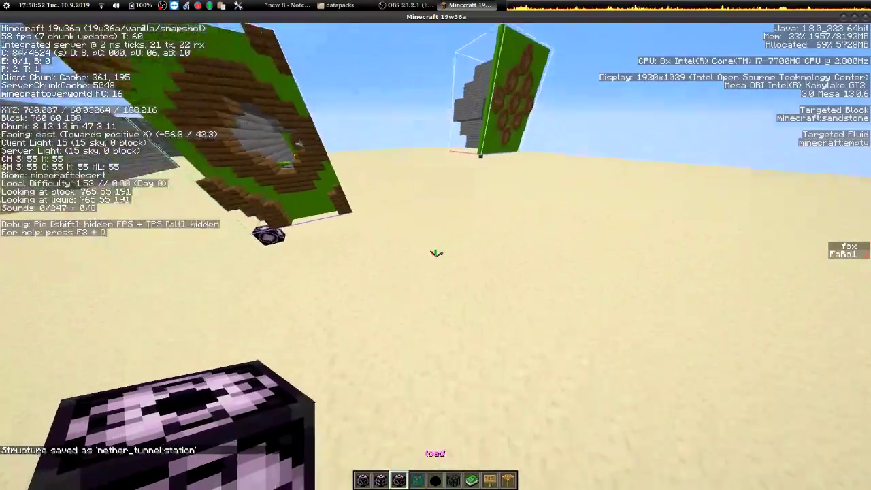
Load nether_tunnel:station, fly inside, and break the carpet-topped cactus at the junction
right_click(436, 245)
right_click(436, 245)
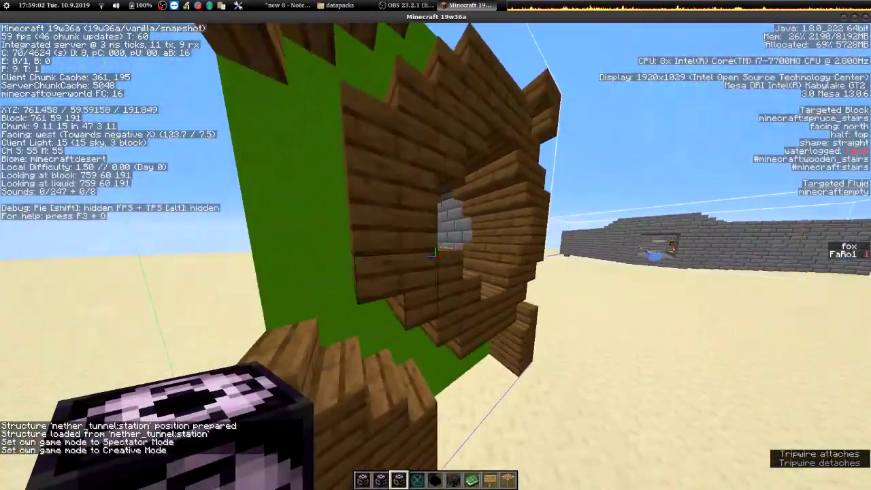
key("w")
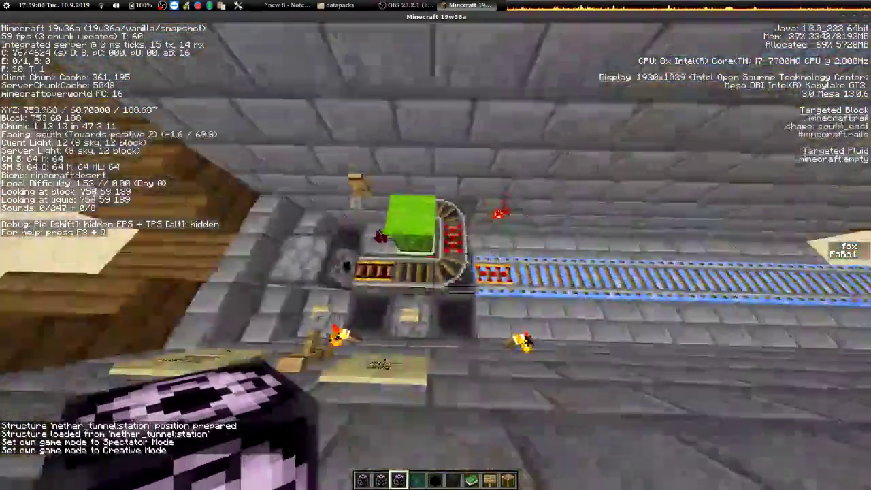
key("w")
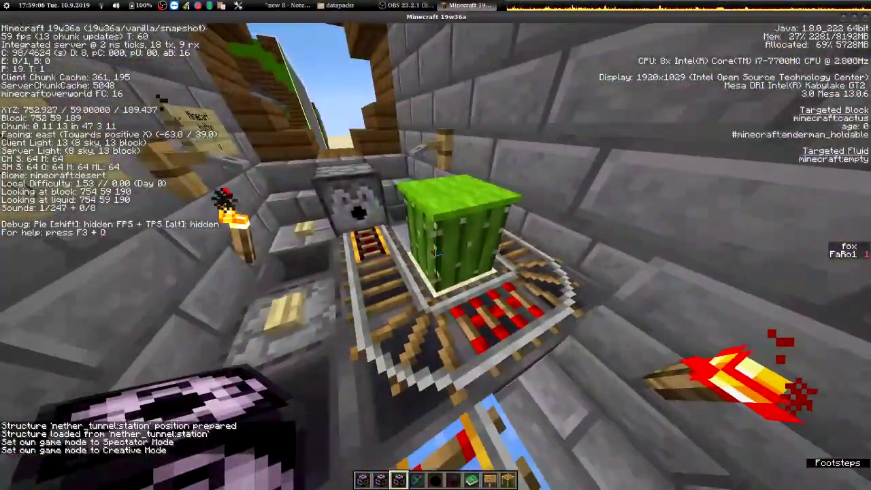
key("4")
right_click(436, 253)
key("3")
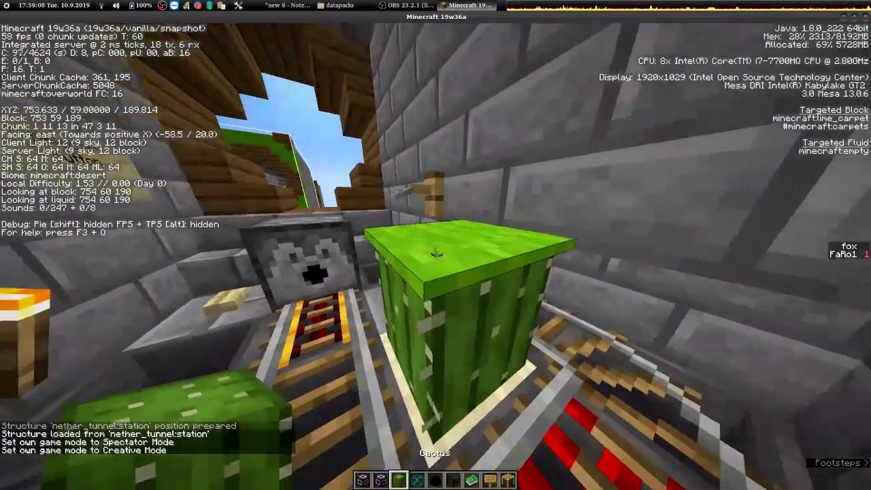
key("4")
left_click(435, 245)
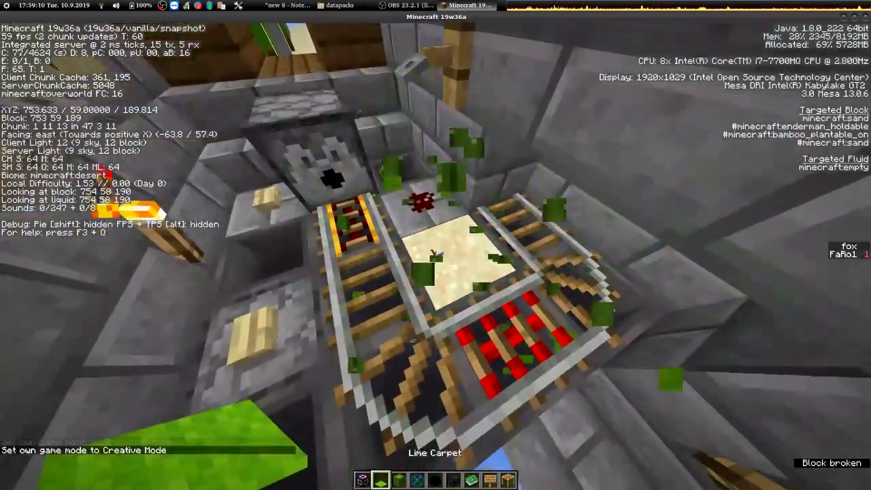
Rebuild the rail junction with a curved rail and a rail on the hopper, clearing the sand
key("7")
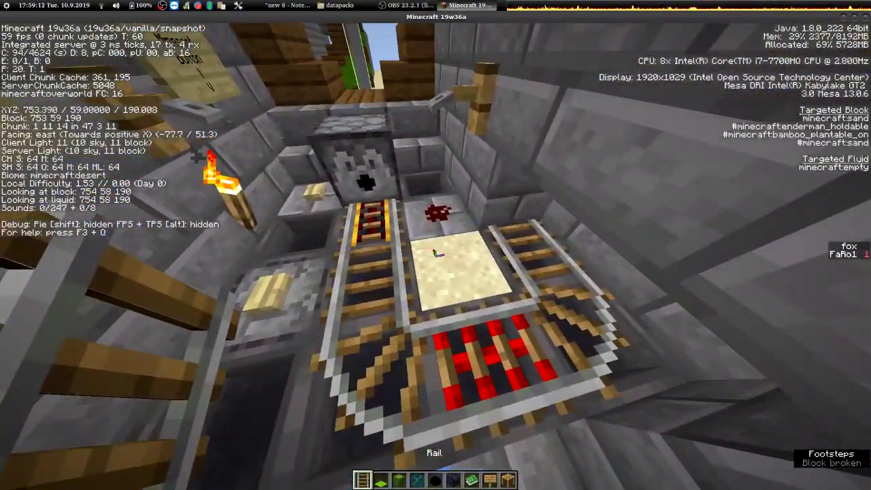
left_click(435, 245)
right_click(435, 245)
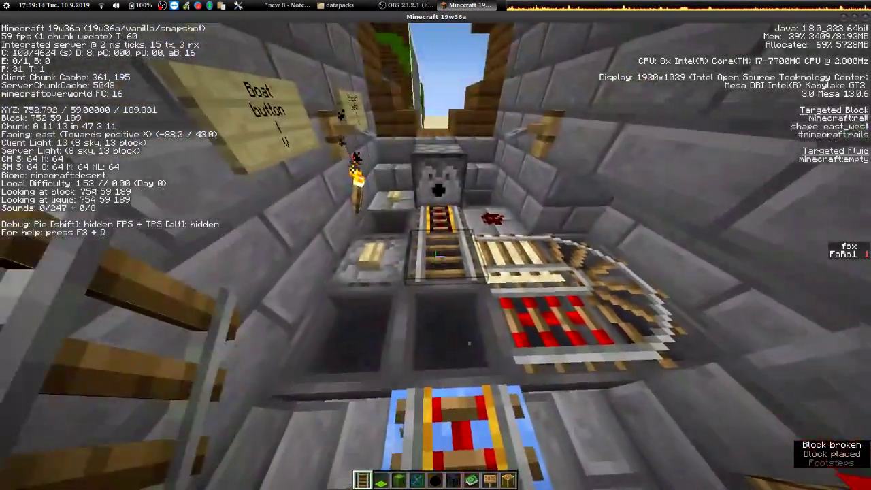
right_click(435, 245)
left_click(435, 245)
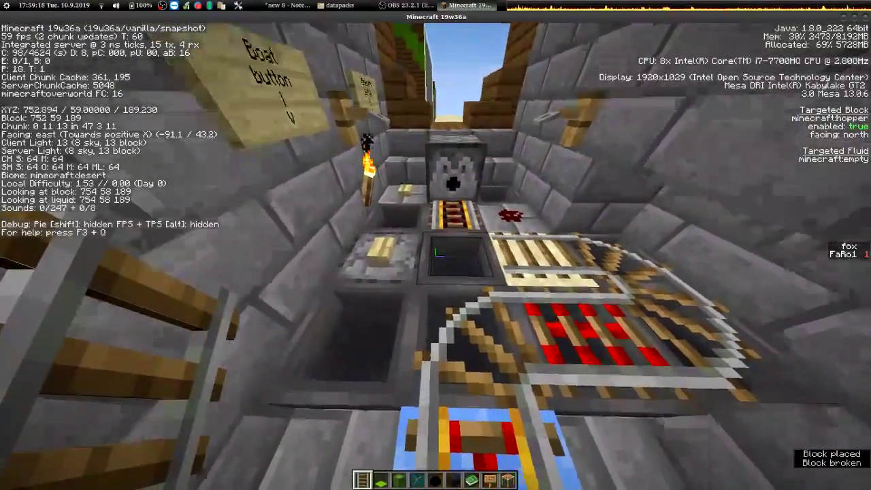
right_click(435, 245)
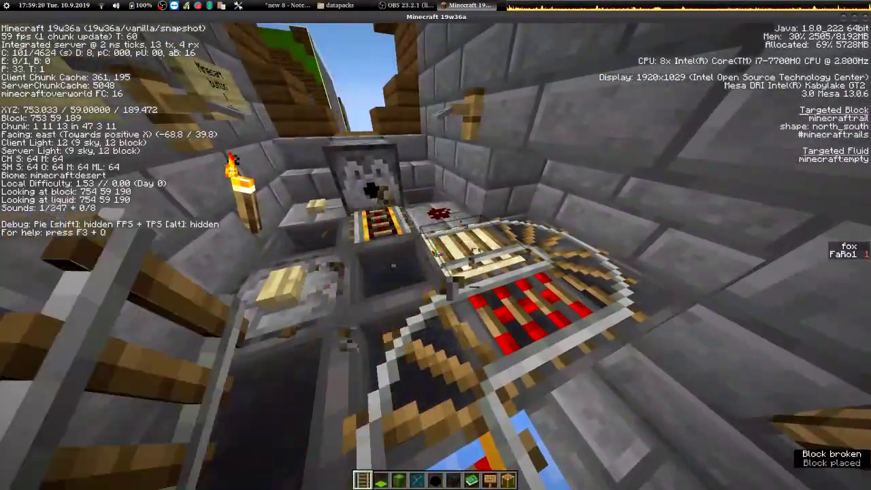
left_click(435, 245)
Place a cactus on the sand and top it with lime carpet
key("3")
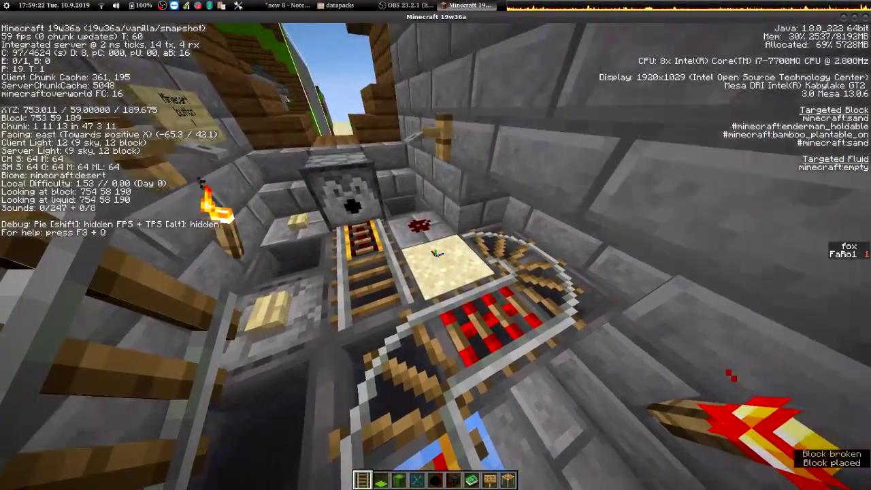
right_click(435, 244)
key("2")
right_click(435, 245)
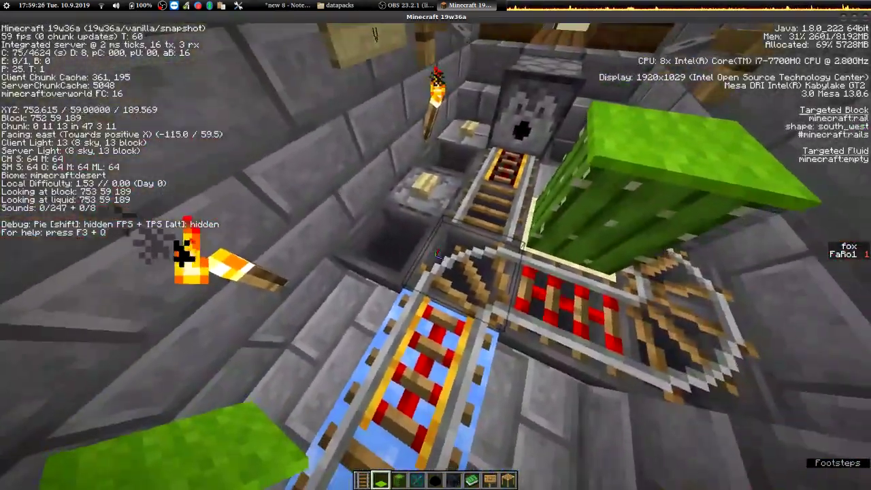
Test a lever from the creative inventory on the station wall, then remove it and hide debug info
key("e")
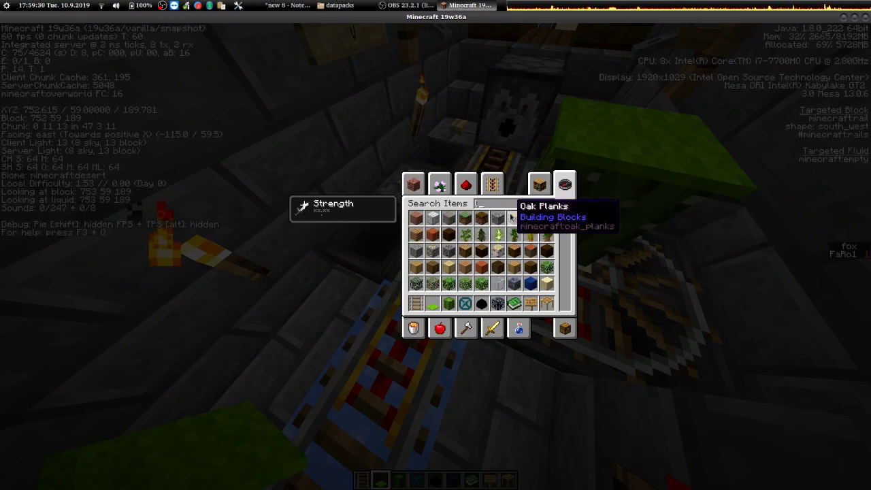
left_click(414, 225, "shift")
key("Escape")
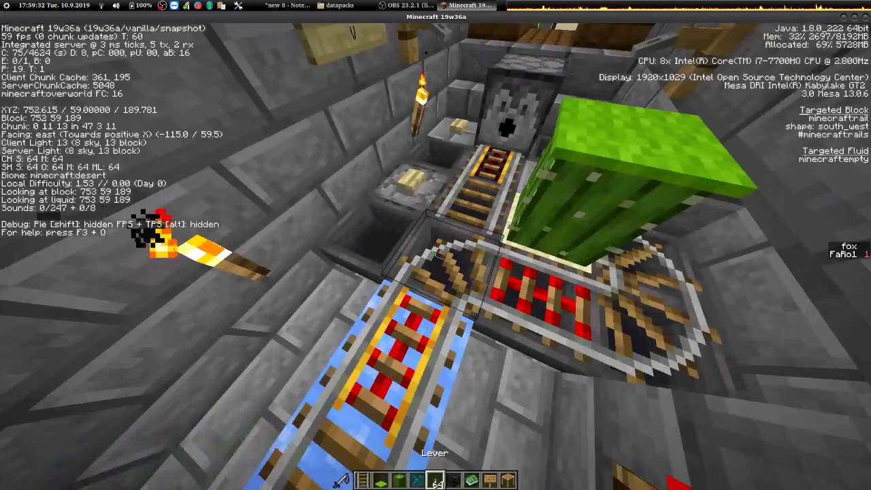
key("5")
right_click(435, 245)
right_click(436, 253)
left_click(435, 245)
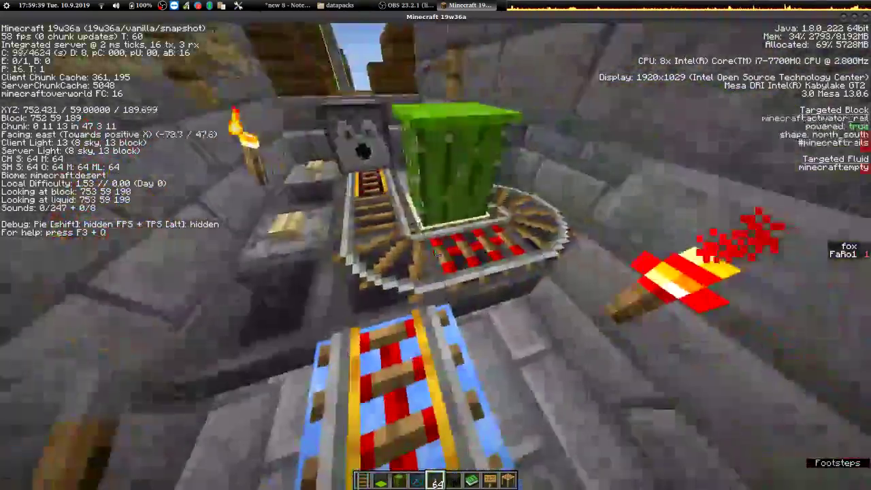
key("F3")
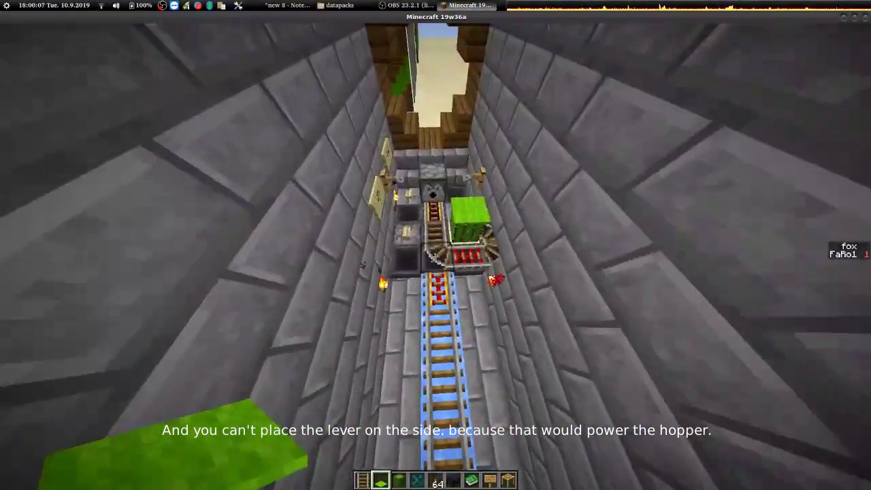
Hang vines from the creative inventory on the block above the dispenser
key("e")
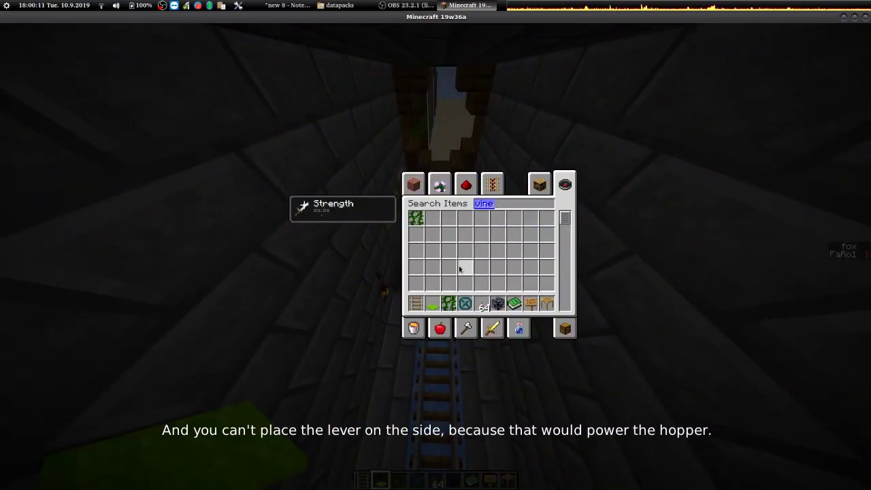
key("Escape")
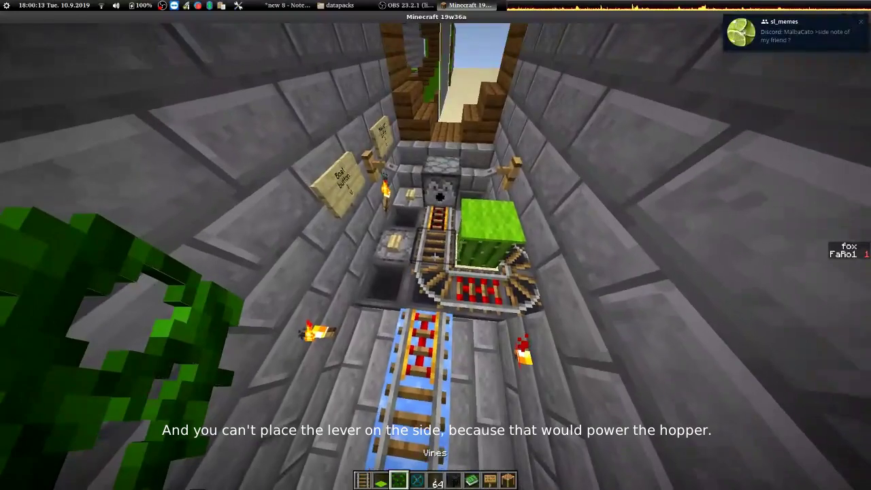
scroll(435, 256, "down", 1)
scroll(436, 255, "down", 1)
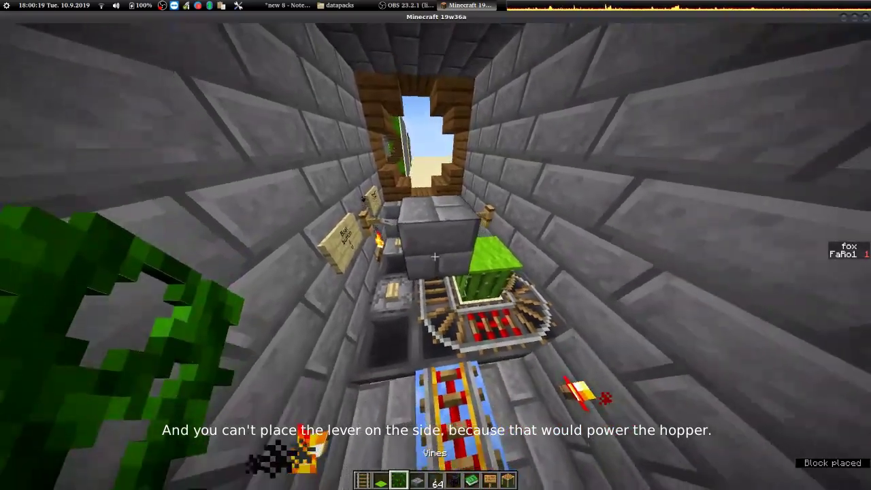
right_click(434, 255)
scroll(434, 256, "up", 1)
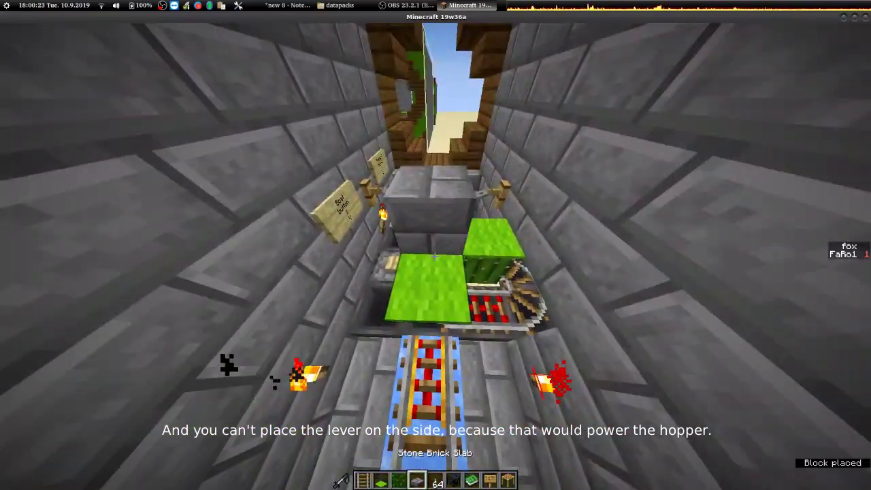
right_click(434, 255)
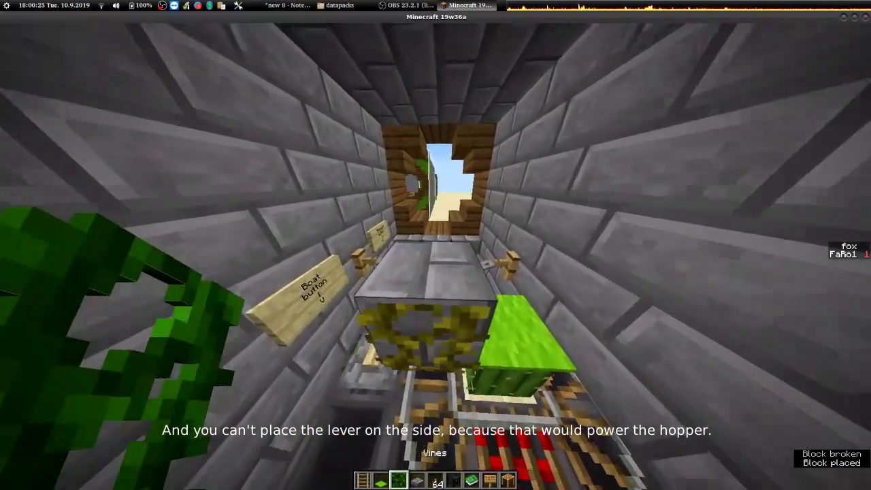
scroll(434, 256, "down", 1)
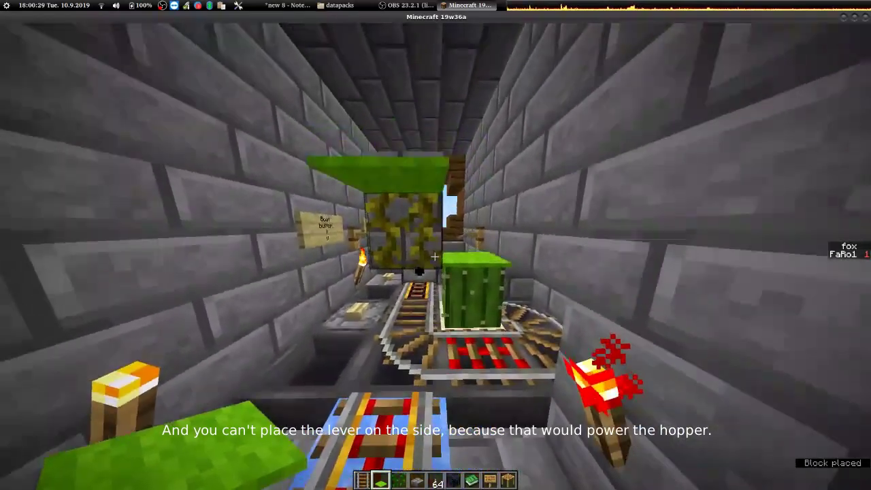
Clear the block in front and flip a lever to test the circuit
key("e")
key("Escape")
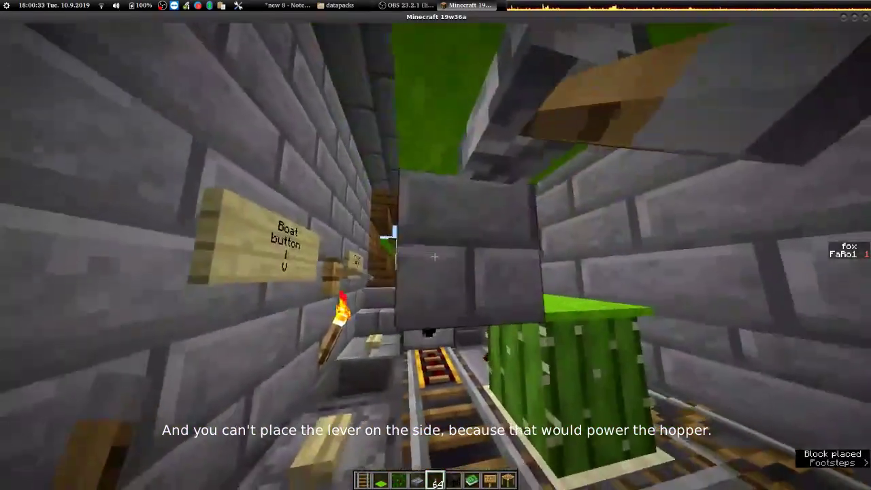
left_click(434, 256)
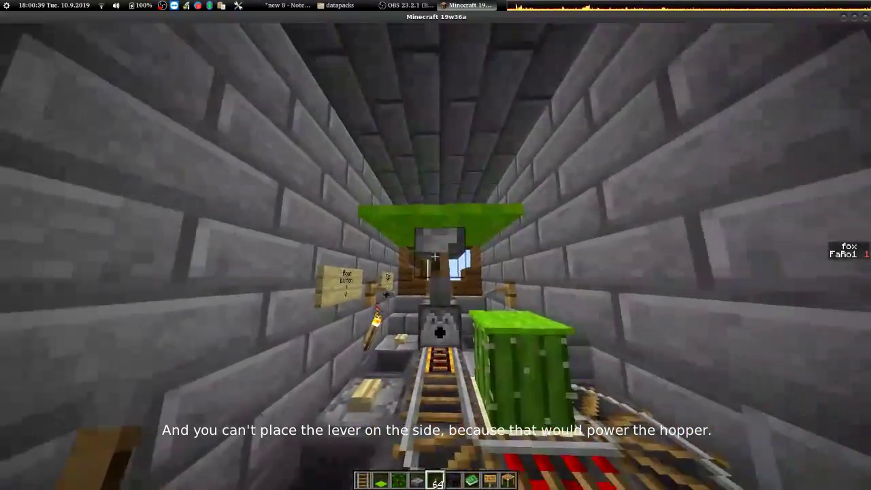
right_click(433, 255)
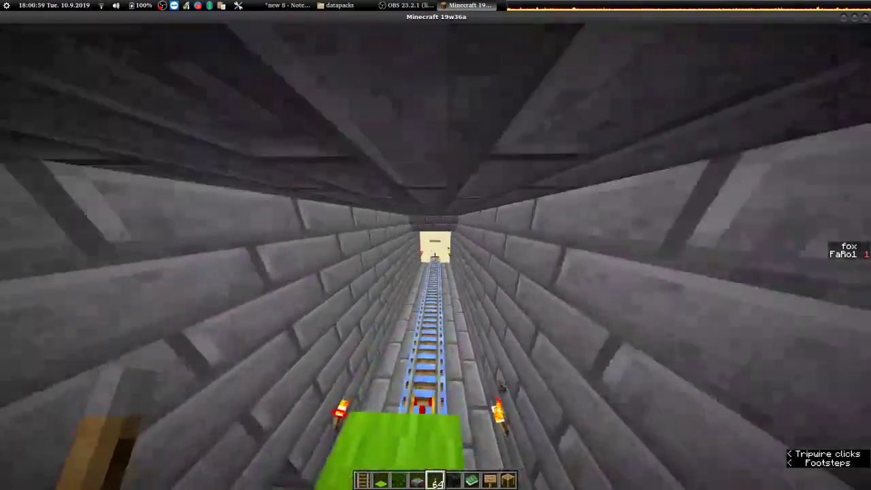
Pause Minecraft, glance at the addendum notes, and bring the game window back
key("Escape")
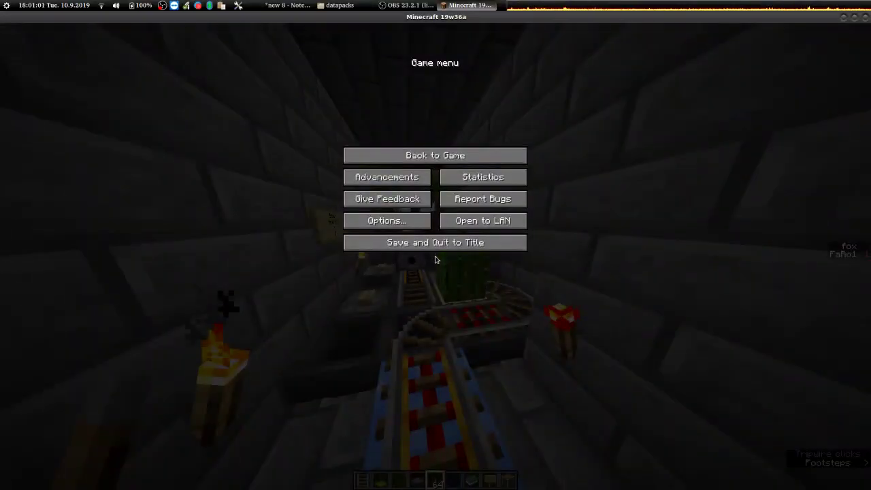
key("alt+Tab")
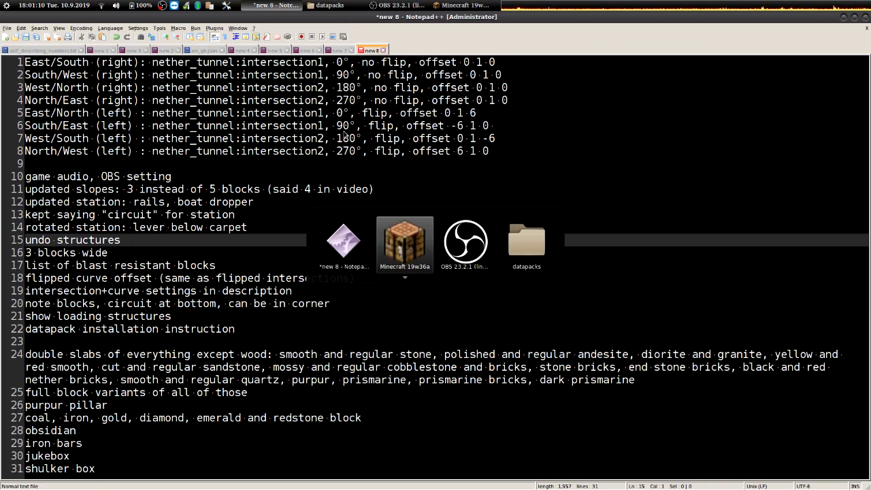
key("alt+Tab")
key("alt+Tab")
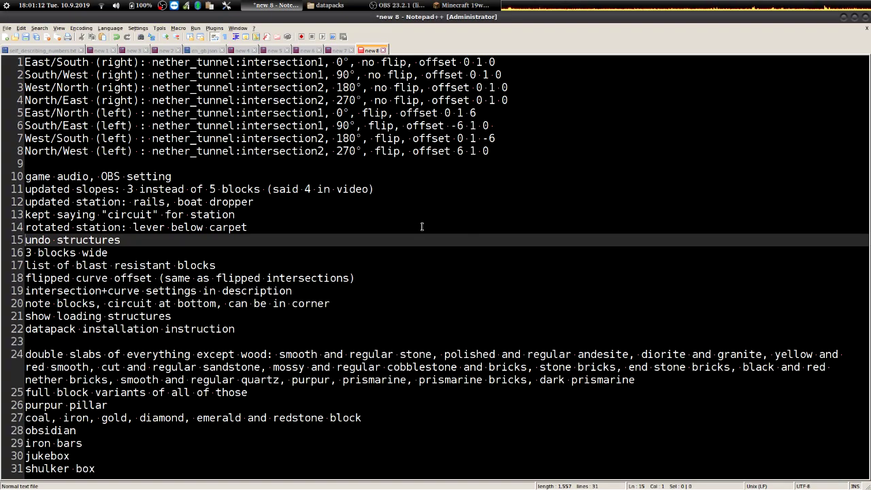
key("alt+Tab")
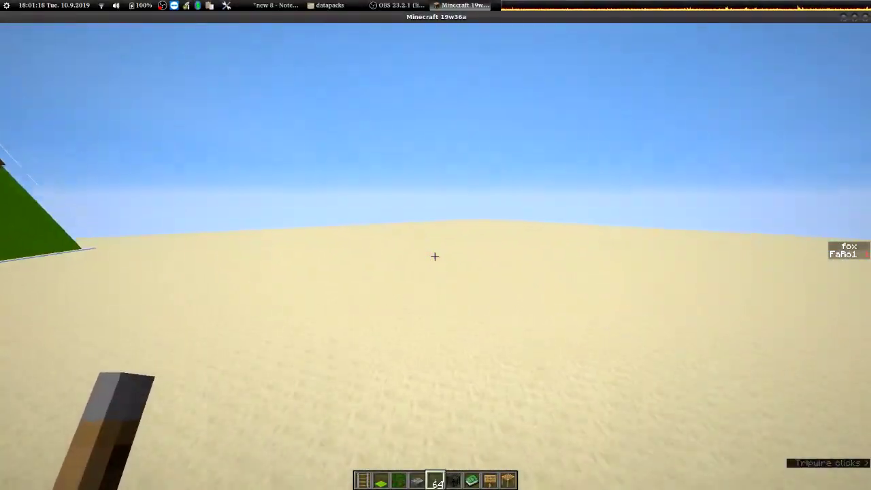
Load nether_tunnel:intersection2 from a sand structure block at offset 10 32 -5, rotated 180°
key("5")
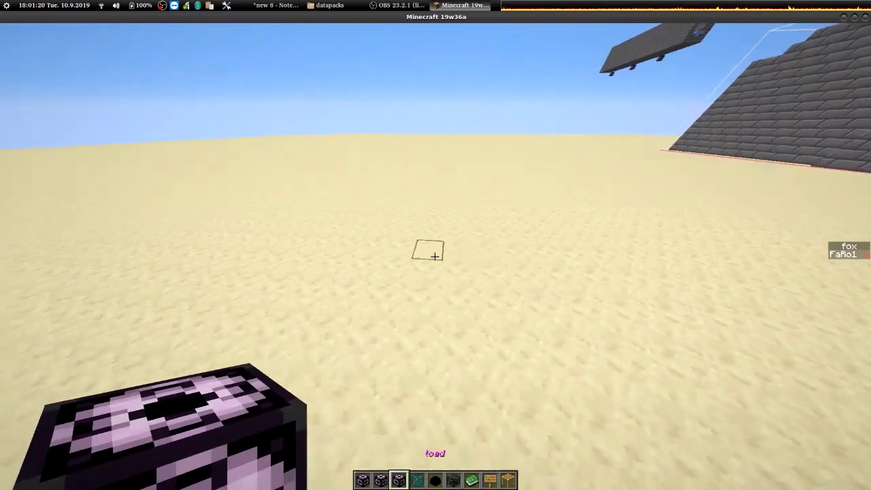
right_click(435, 256)
right_click(435, 256)
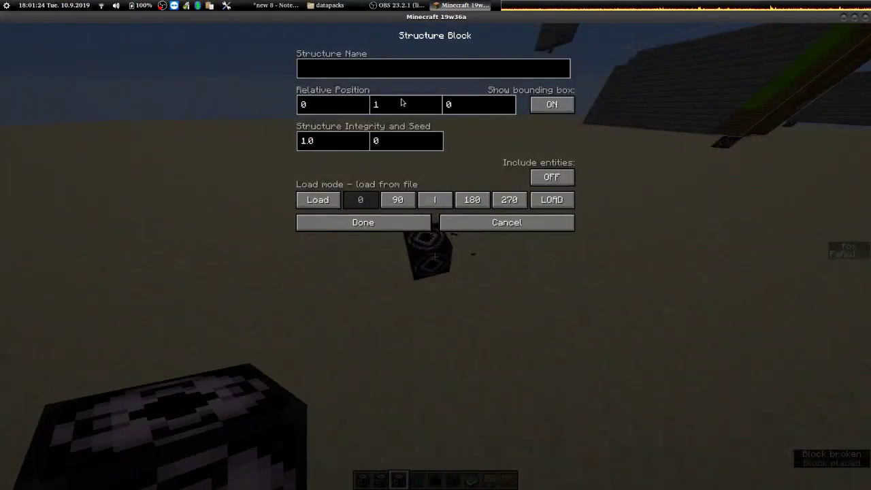
type("nether_tunnel:intersection2")
type("-5")
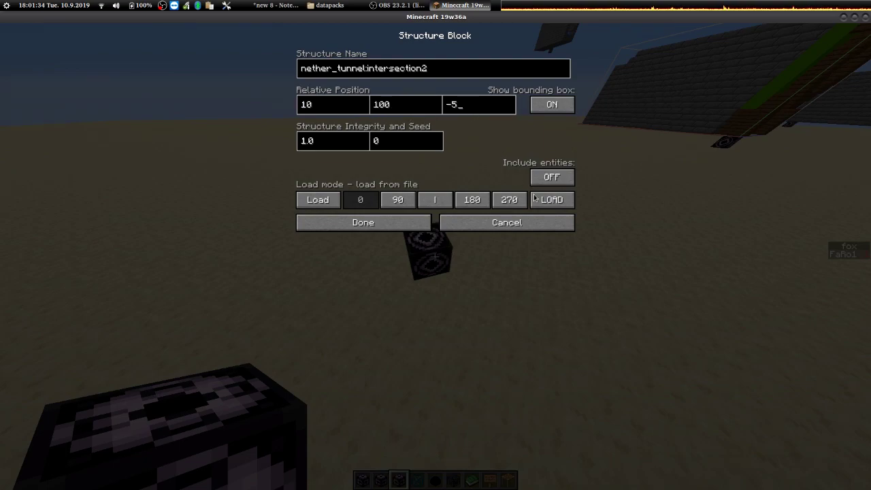
left_click(548, 199)
right_click(430, 247)
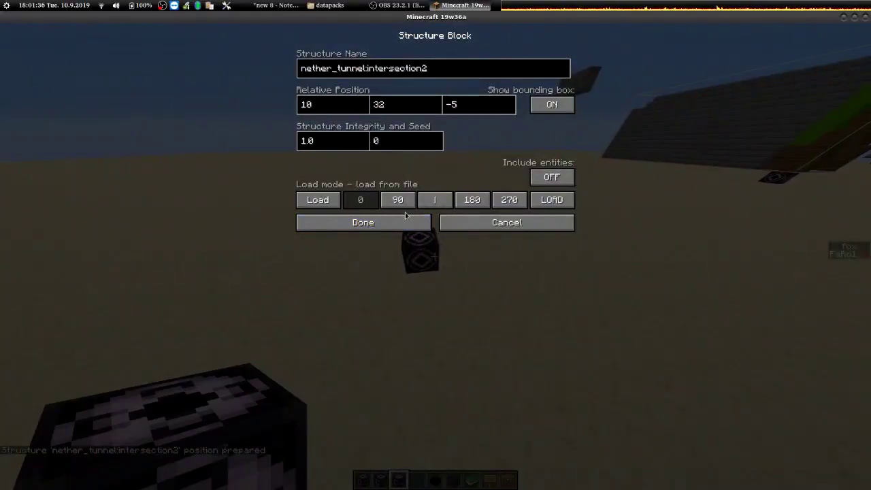
left_click(551, 199)
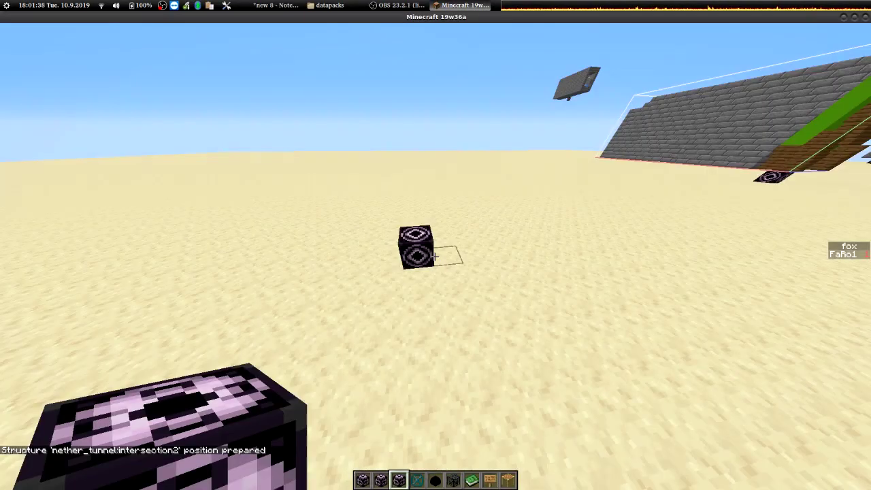
right_click(435, 257)
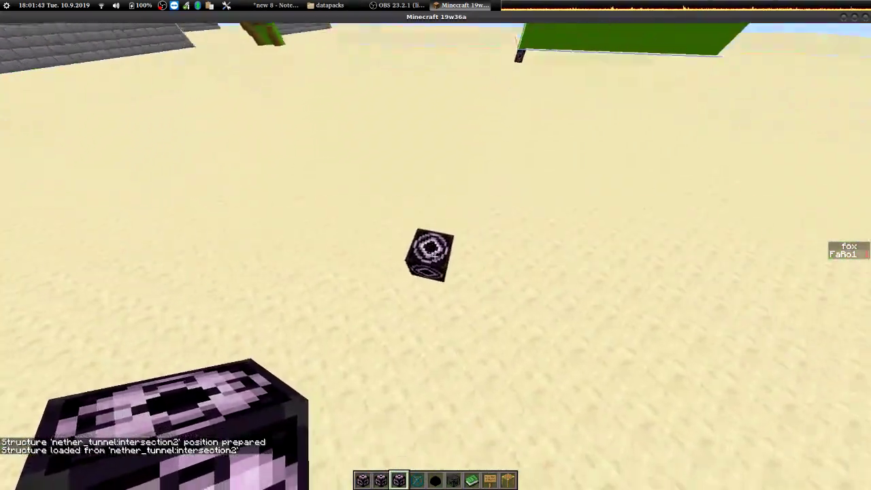
Load nether_tunnel:intersection_undo from a fresh structure block, then break the block
right_click(435, 257)
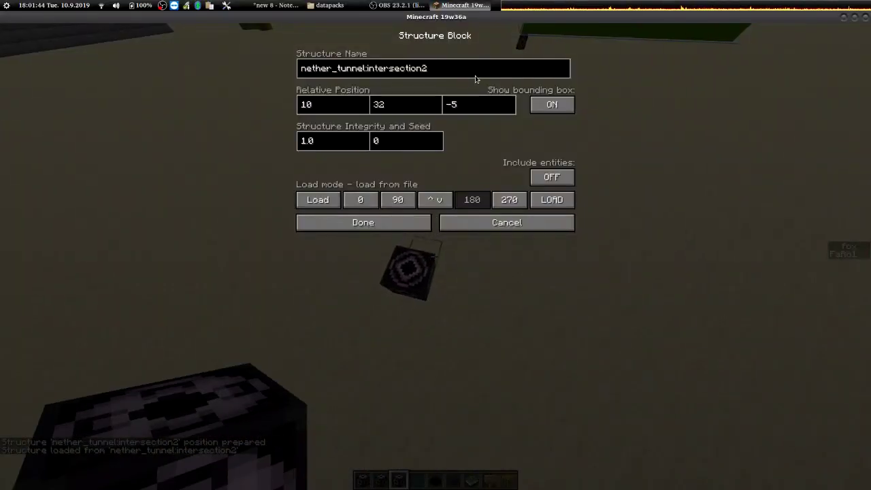
type("_undo")
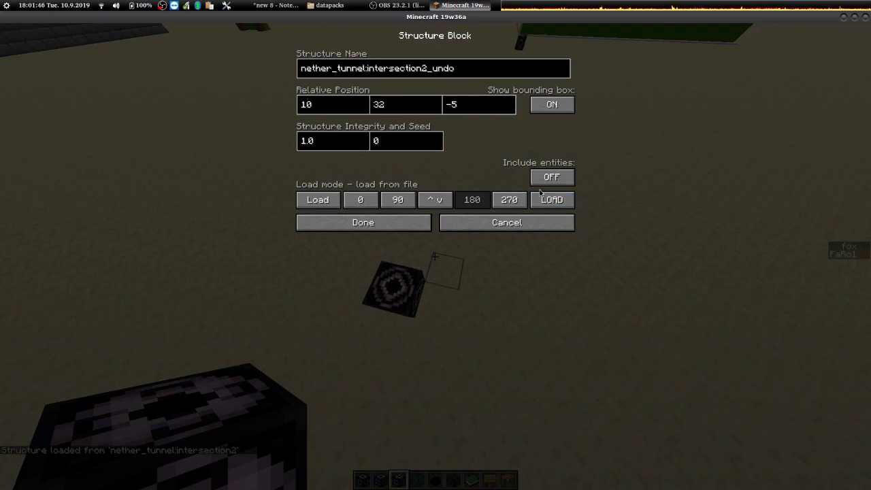
left_click(552, 199)
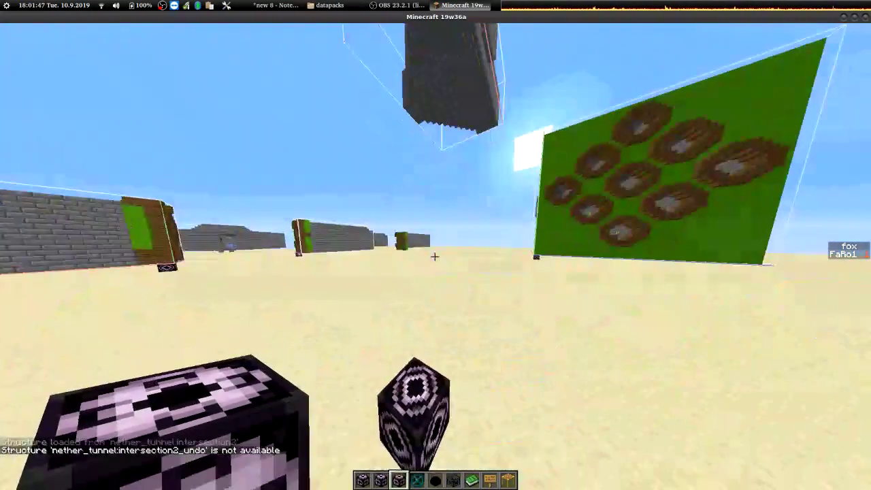
right_click(436, 256)
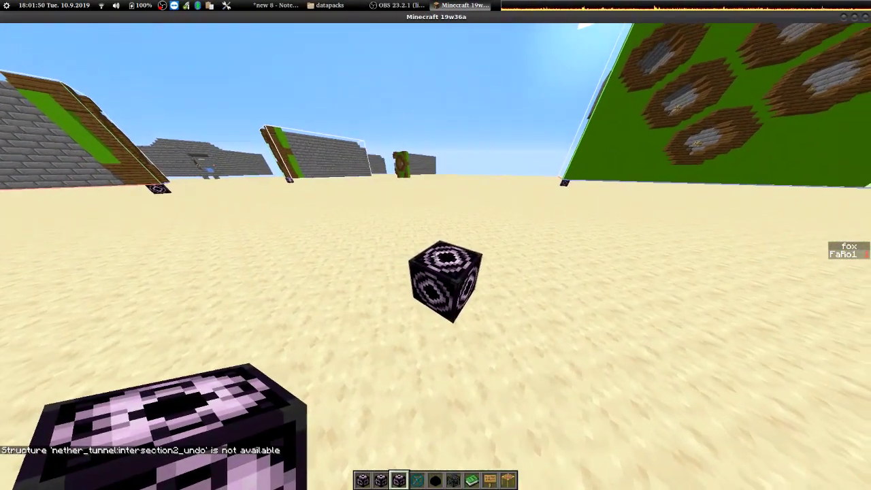
right_click(435, 256)
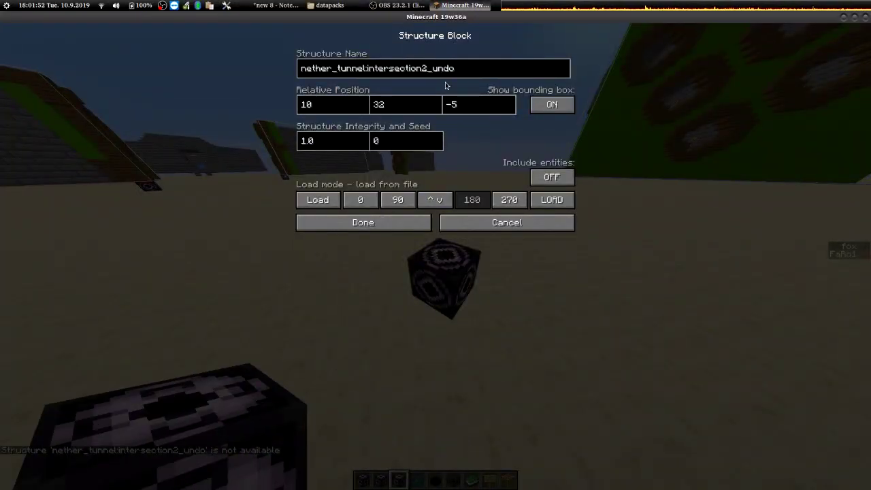
key("BackSpace")
left_click(552, 199)
left_click(434, 256)
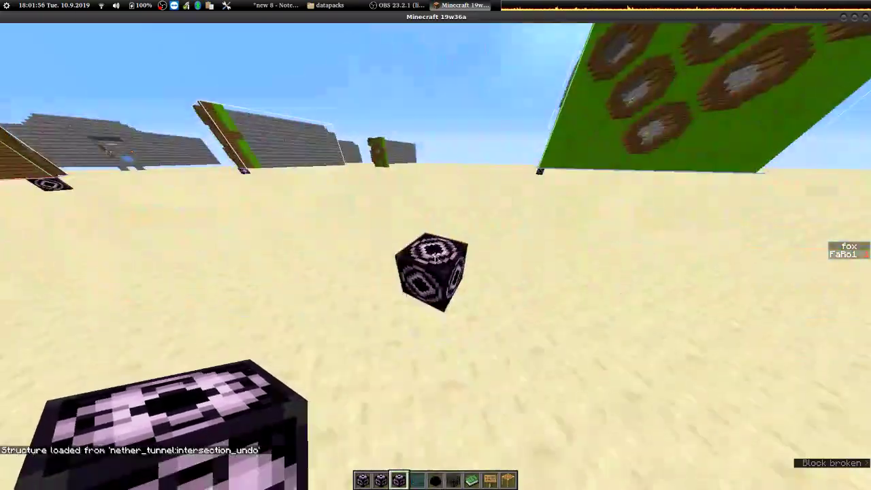
Prepare the curve_undo and tunnel_undo load positions, break the block, and show the notes
right_click(435, 256)
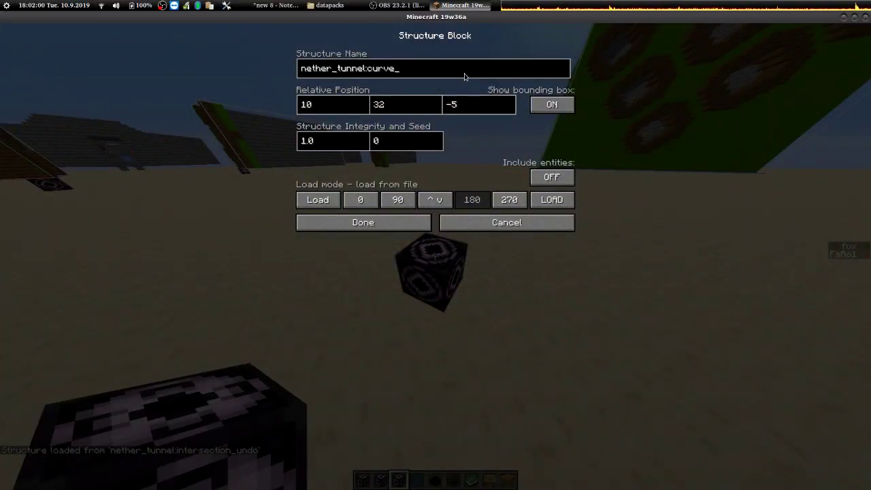
left_click(552, 199)
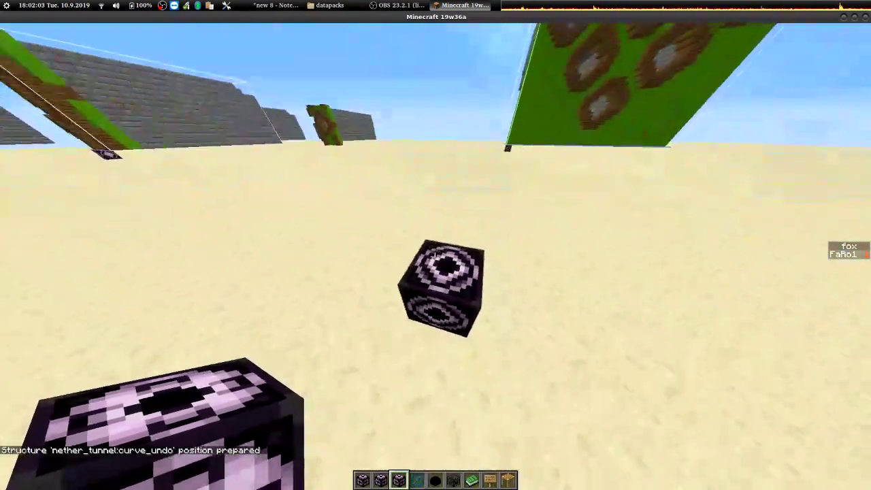
right_click(435, 256)
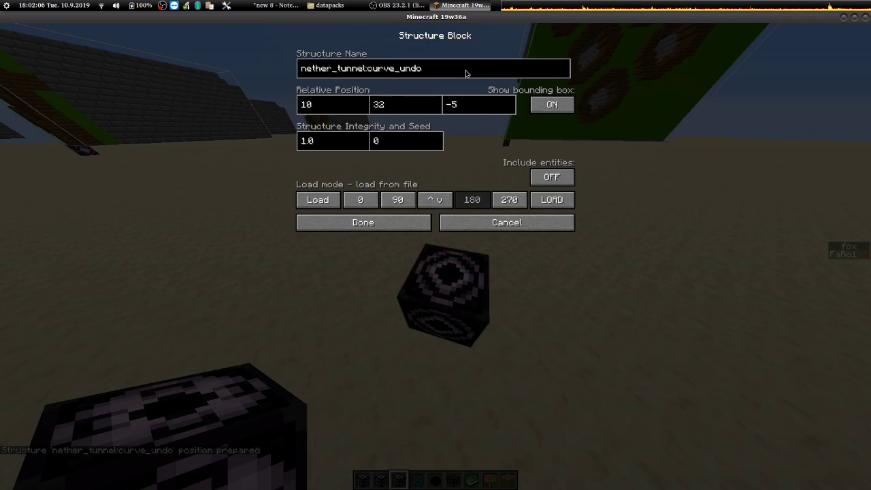
key("shift+Left")
type("tu")
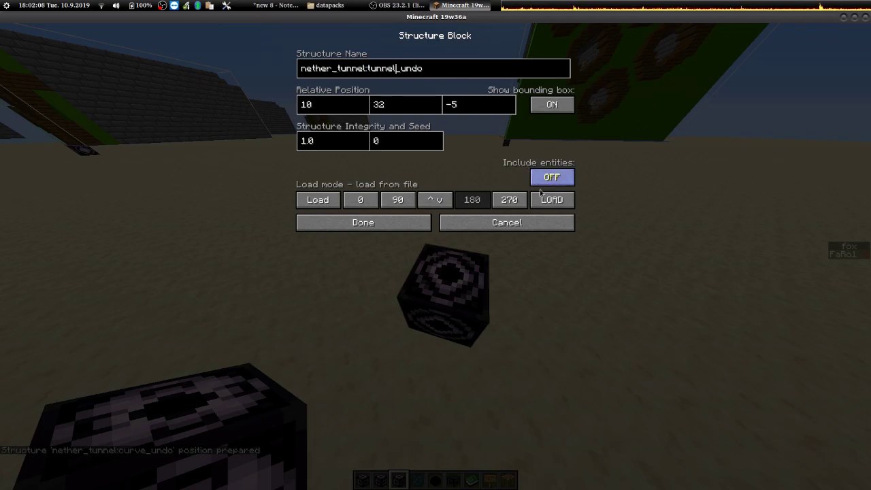
left_click(552, 199)
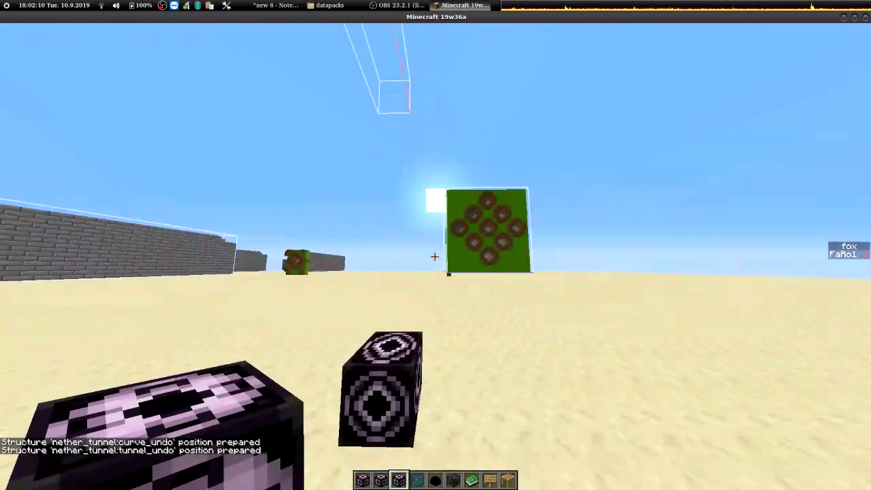
left_click(435, 256)
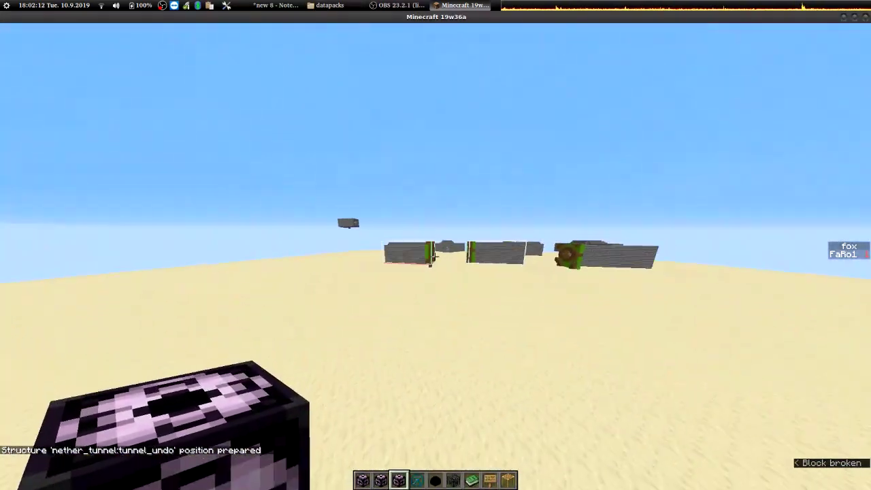
key("alt+Tab")
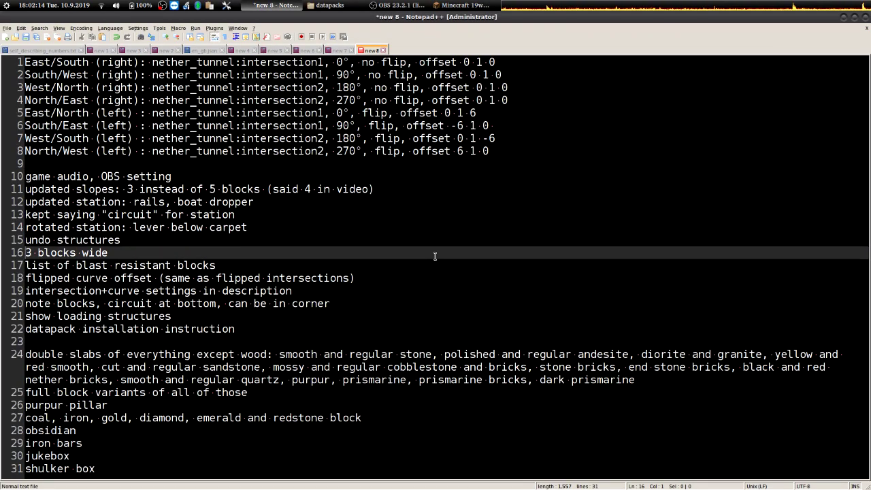
Fly into the stone-brick tunnel and ride a boat along its rails, checking third-person view
key("alt+Tab")
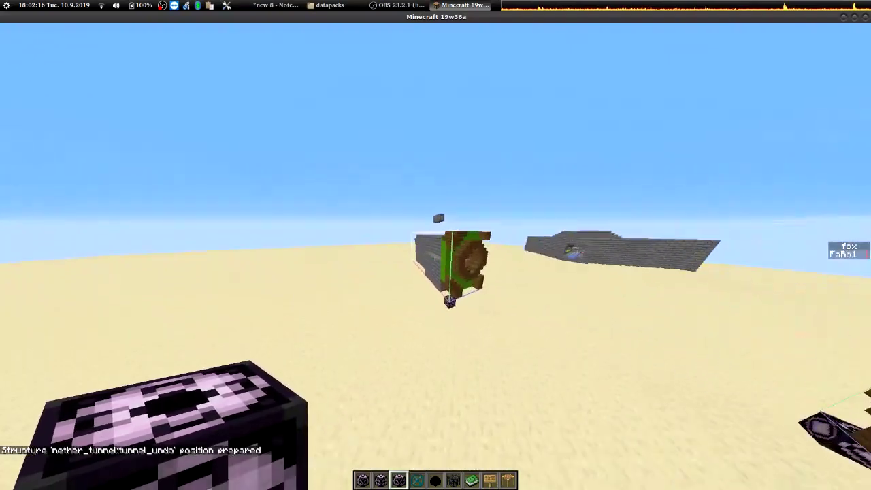
key("w")
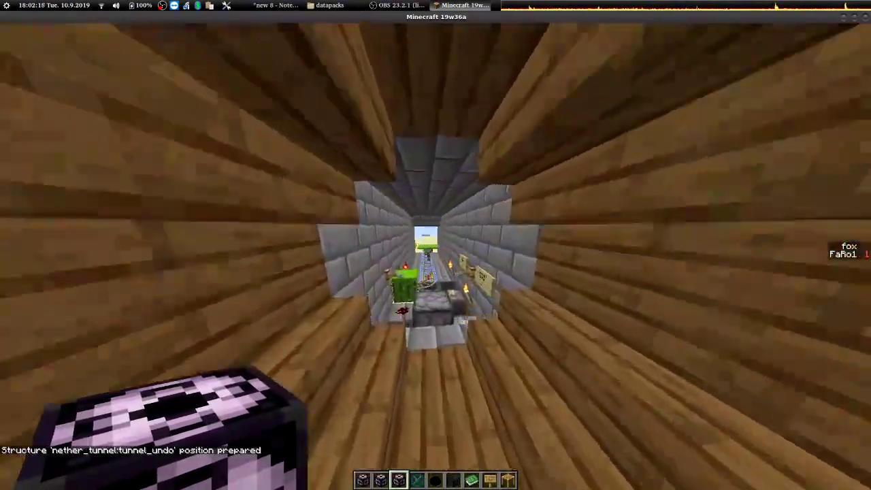
key("w")
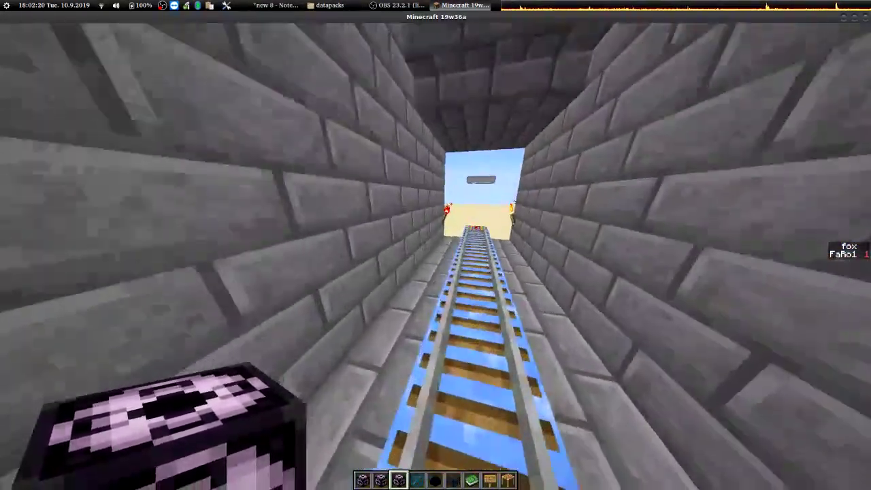
scroll(435, 245, "down", 1)
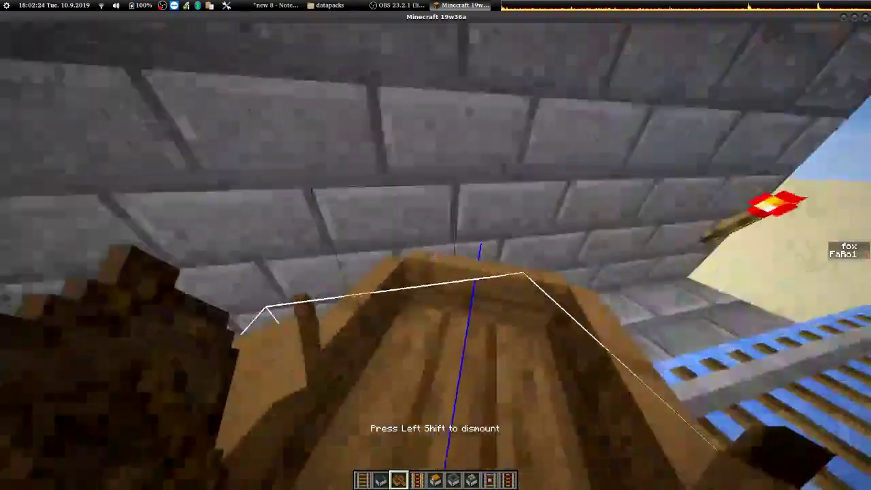
key("w")
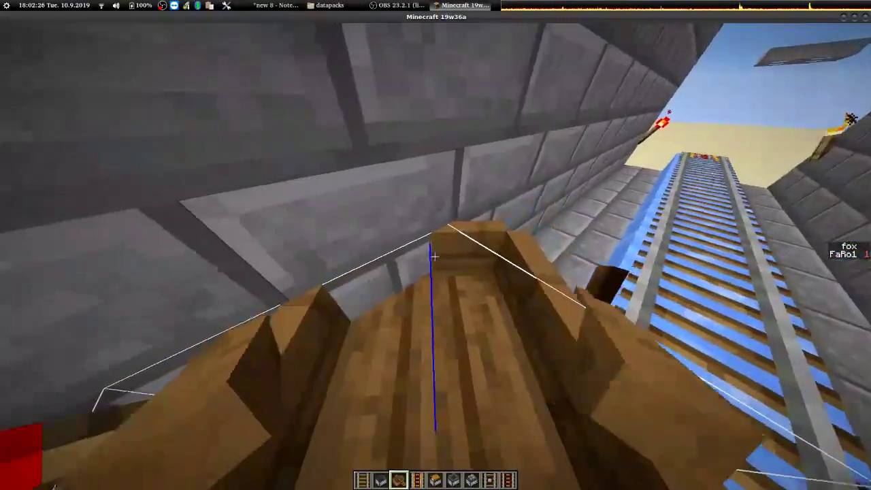
key("F5")
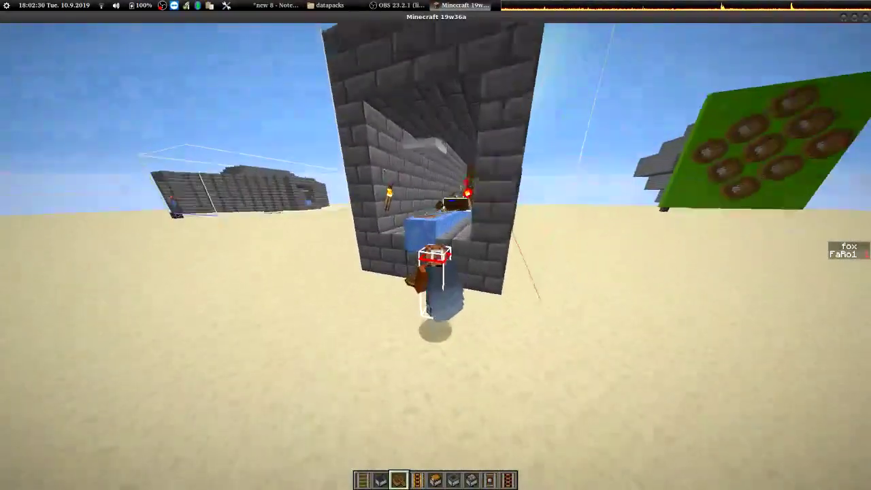
key("F5")
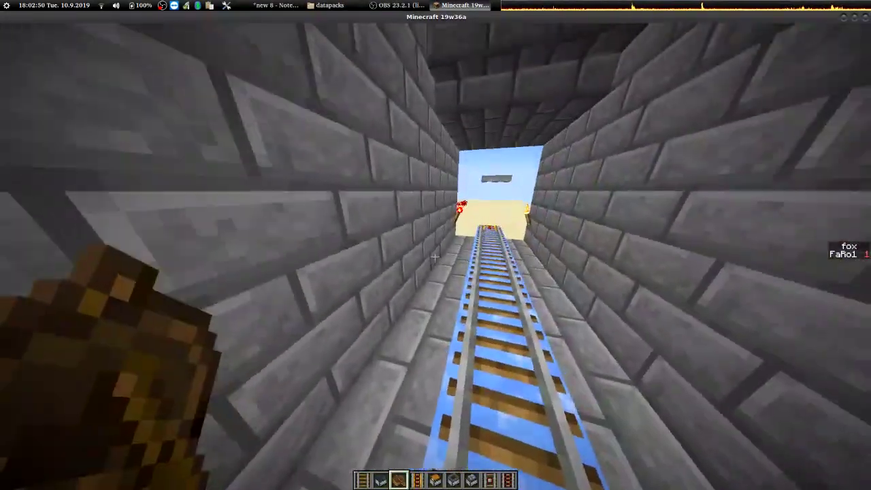
key("t")
key("alt+Tab")
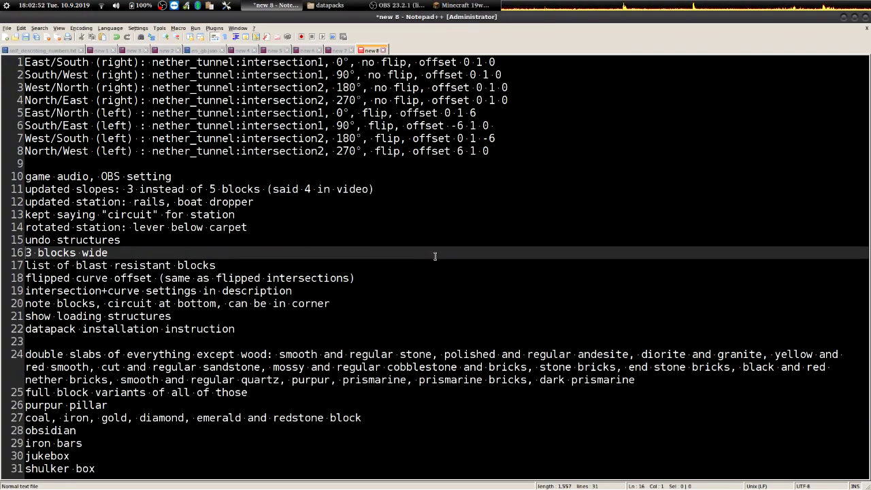
key("Down")
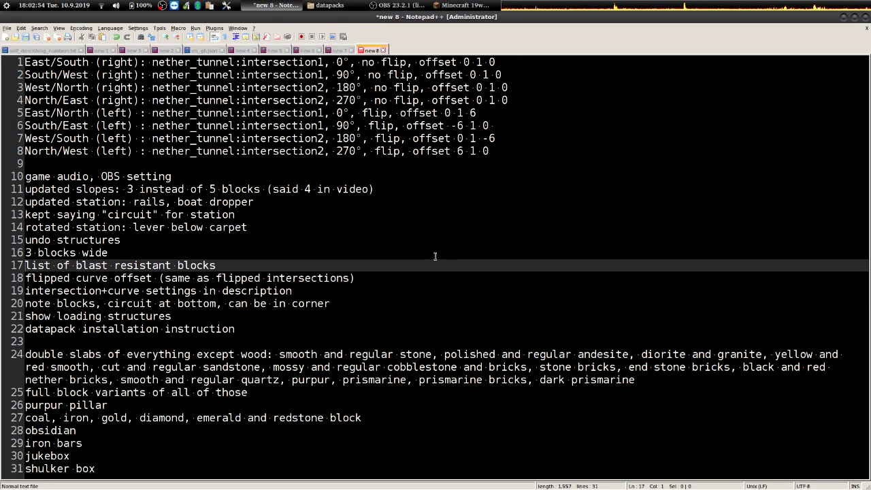
key("alt+Tab")
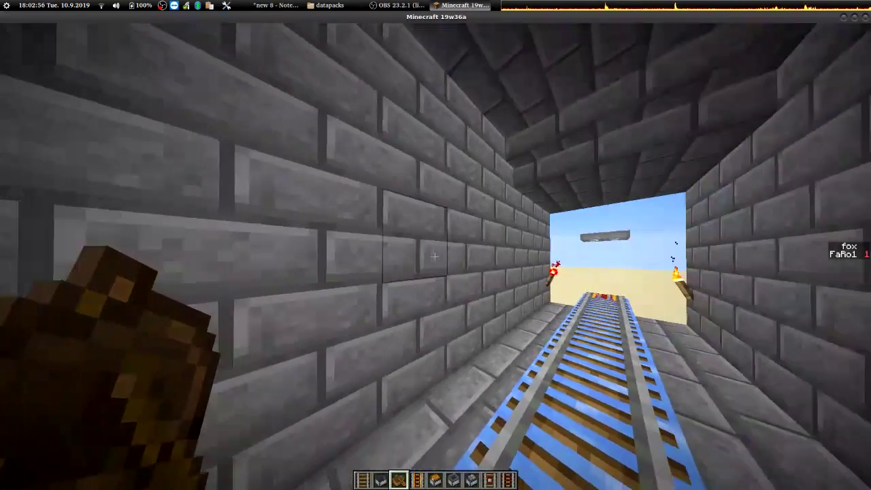
key("w")
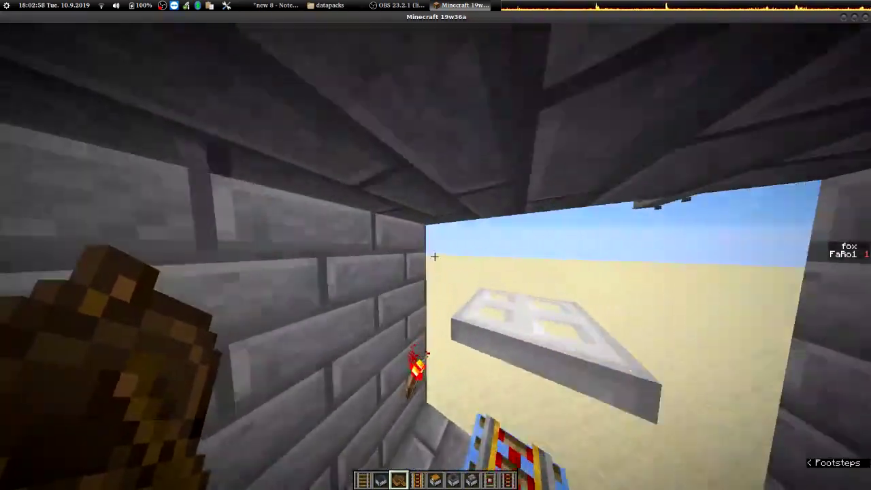
key("s")
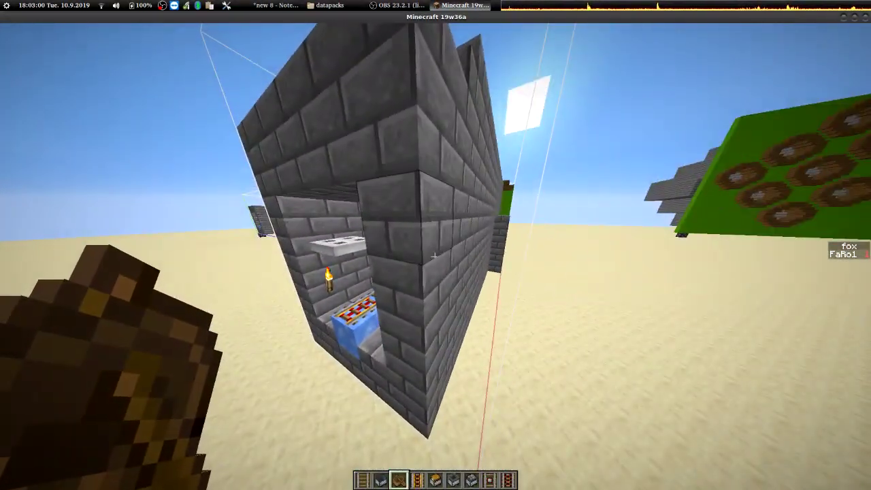
key("slash")
key("alt+Tab")
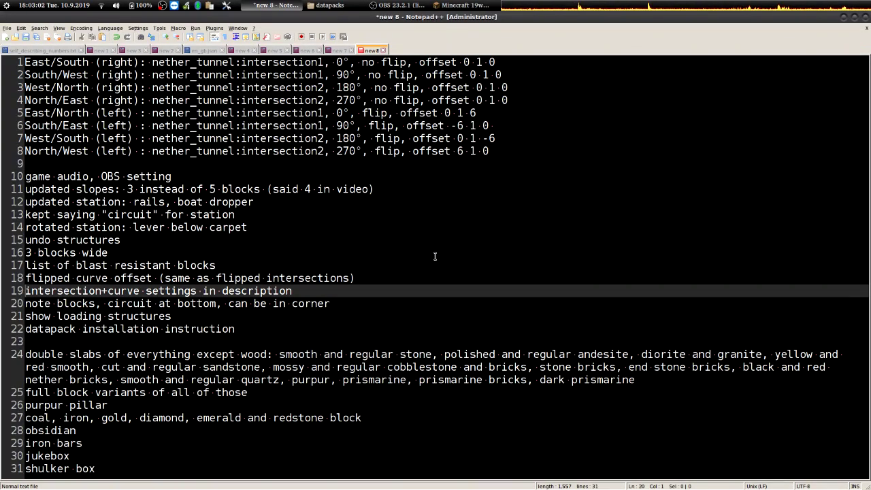
key("Down")
key("Down")
key("Down")
key("shift+Down")
key("shift+Down")
key("shift+Down")
key("shift+Down")
key("shift+Down")
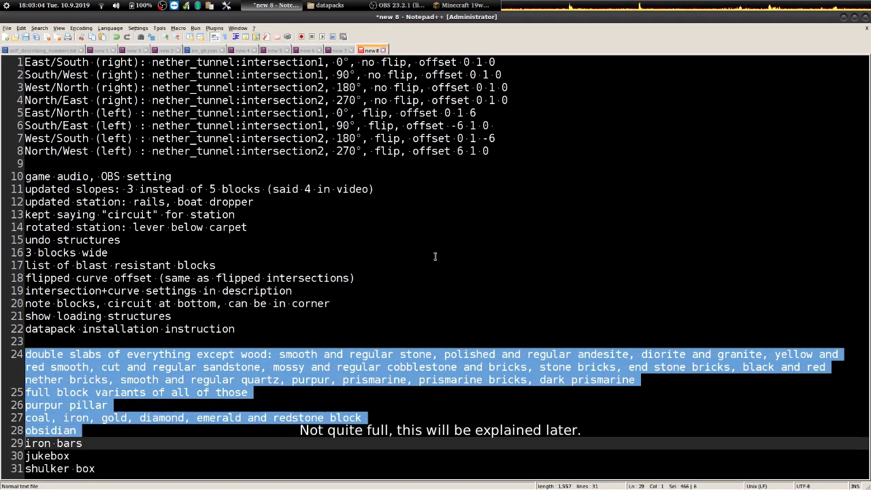
key("shift+Down")
key("shift+Down")
key("shift+Down")
key("shift+End")
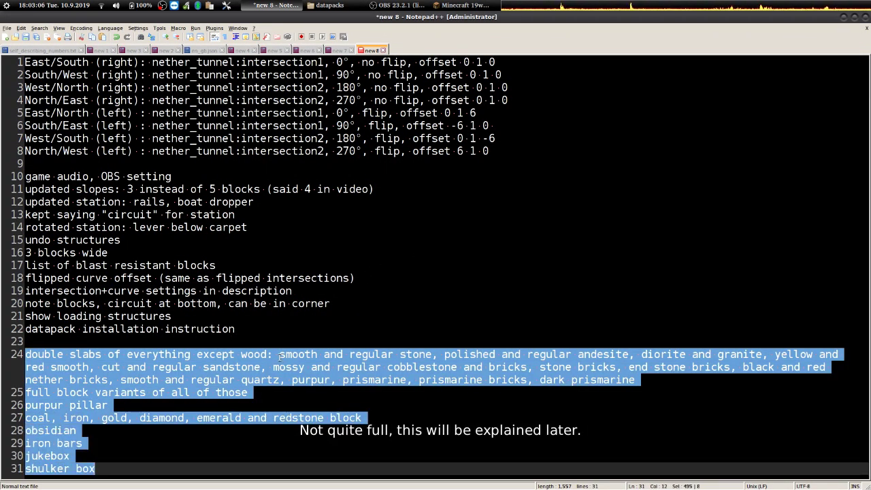
left_click(284, 360)
key("alt+Tab")
key("s")
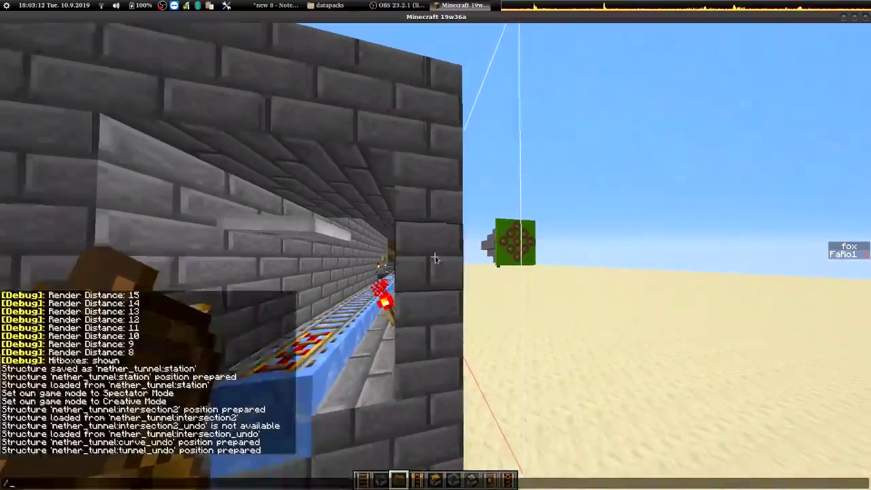
key("alt+Tab")
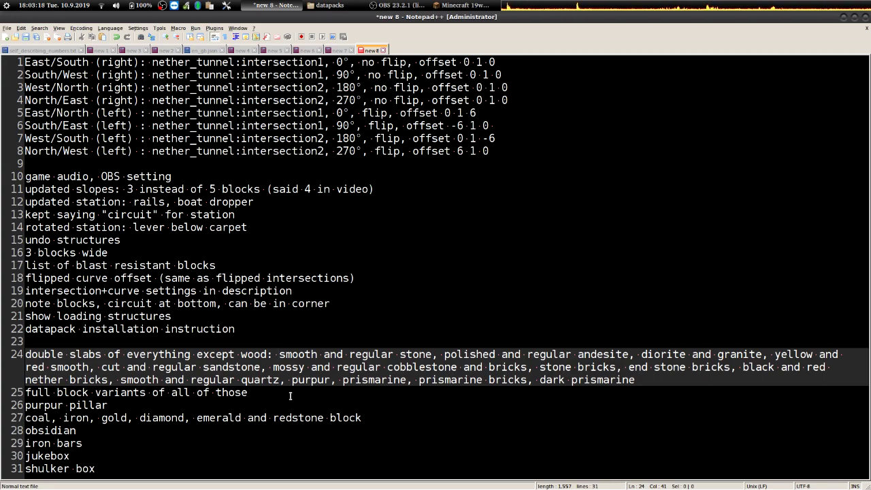
left_click(118, 404)
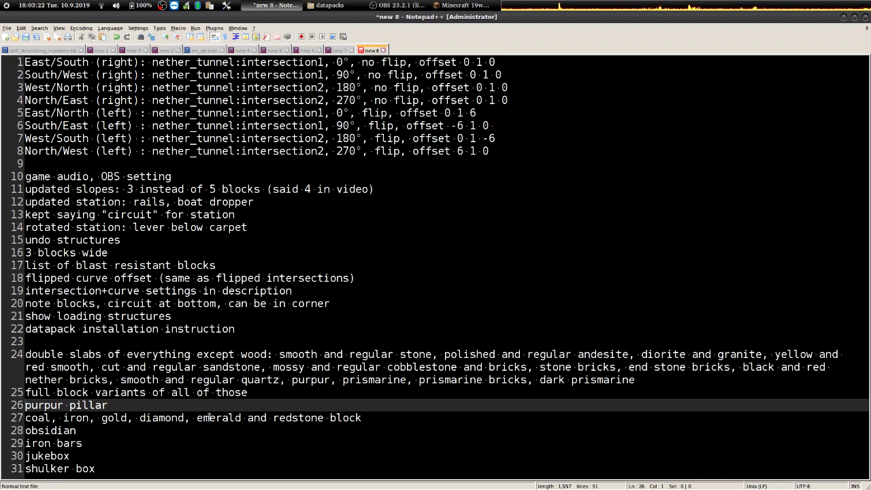
key("Down")
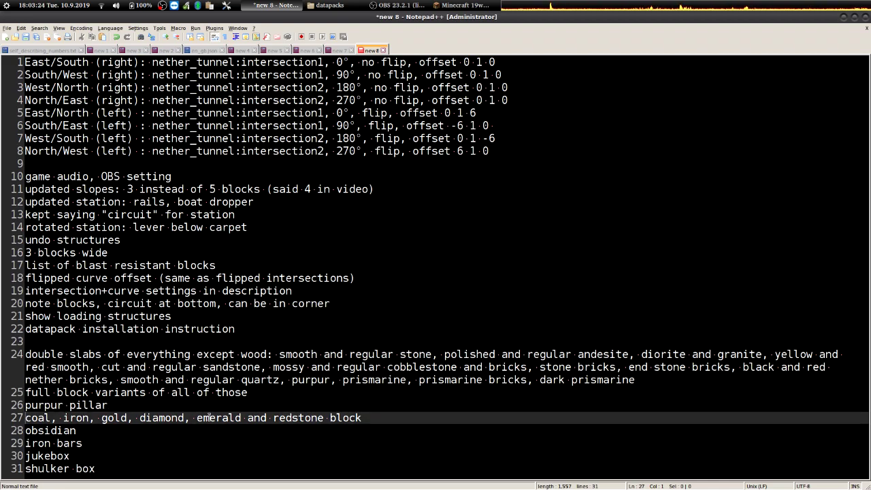
key("Down")
key("Down")
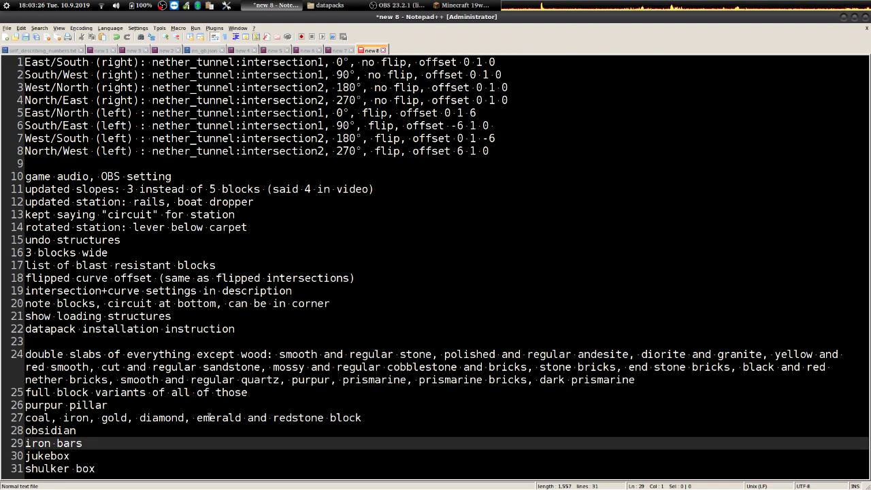
key("alt+Tab")
key("alt+Tab")
key("alt+Tab")
key("Escape")
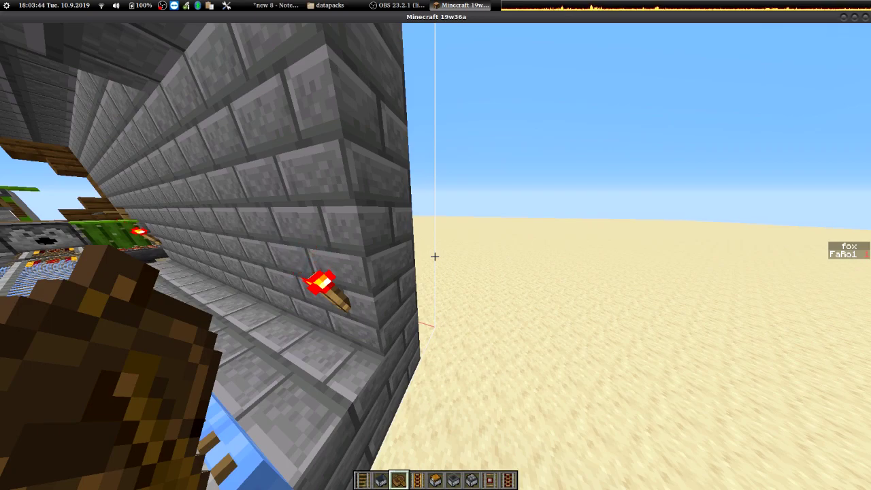
key("Escape")
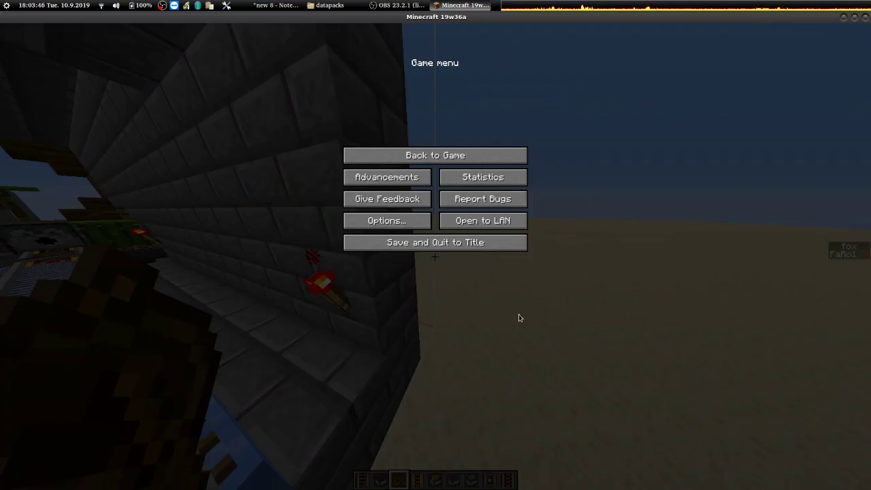
key("alt+Tab")
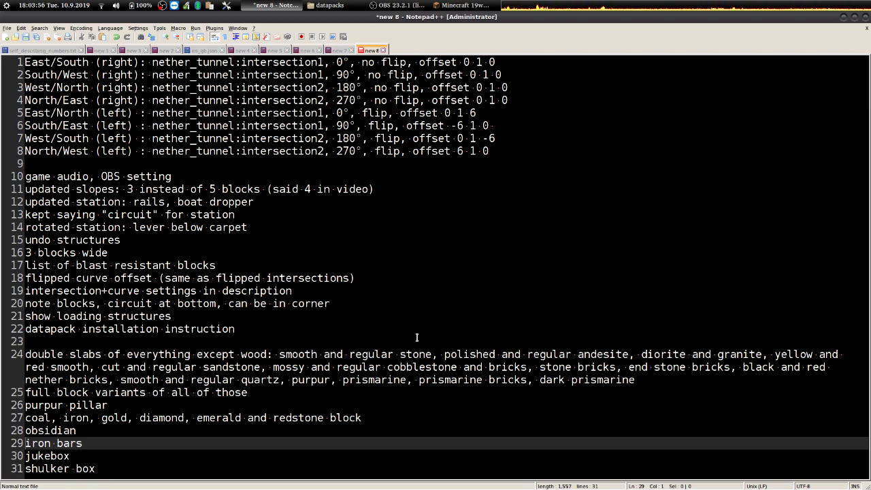
key("Down")
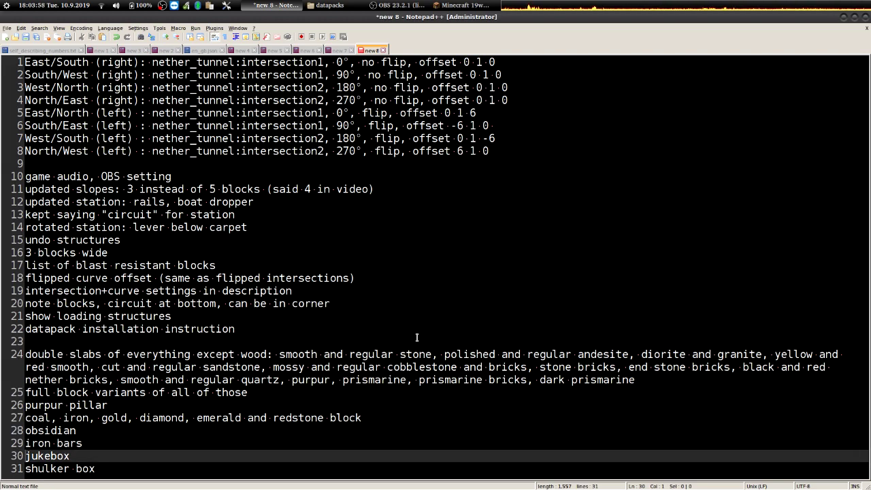
key("alt+Tab")
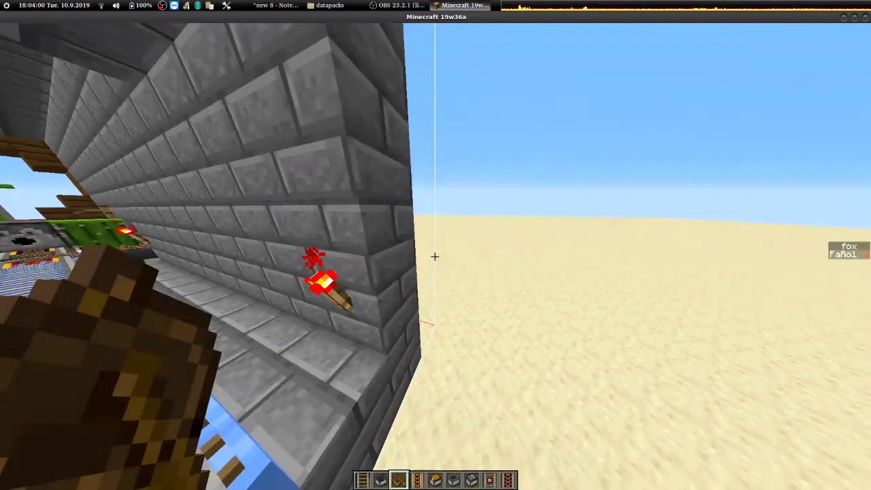
key("t")
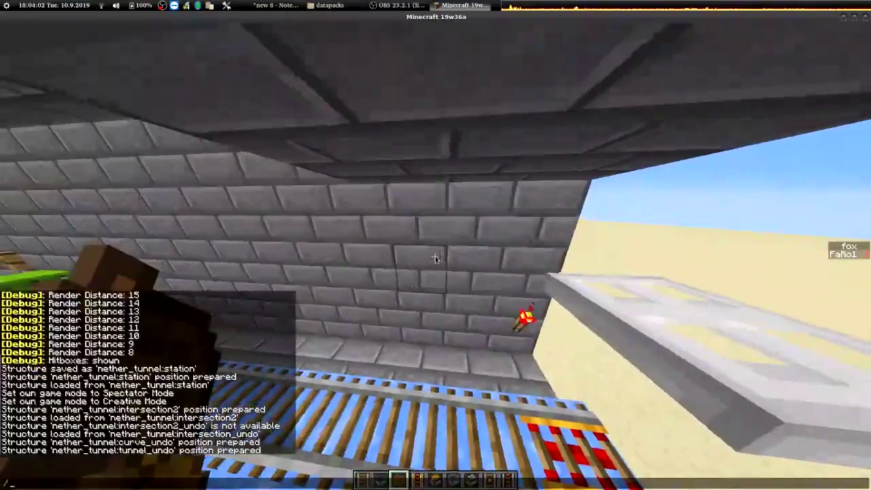
key("alt+Tab")
key("Down")
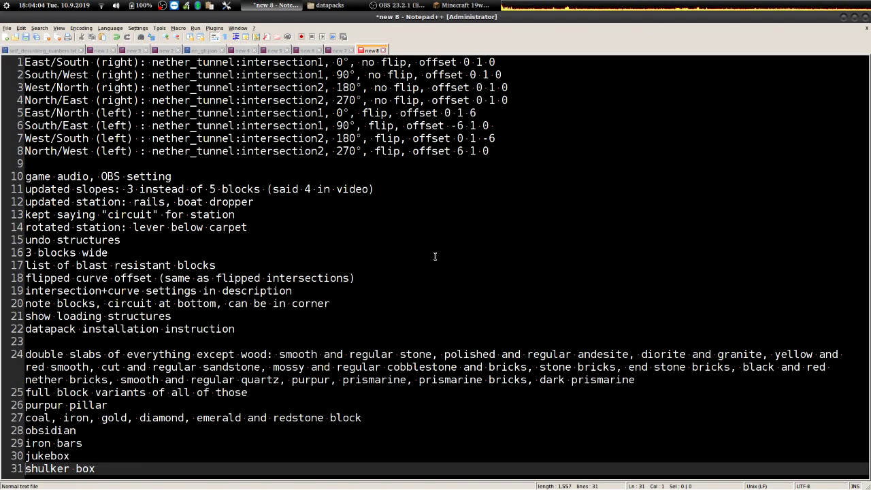
key("Up")
key("Up")
key("Up")
key("Up")
key("Up")
key("Up")
key("Up")
key("Up")
key("Up")
key("Up")
key("Up")
key("Down")
key("Down")
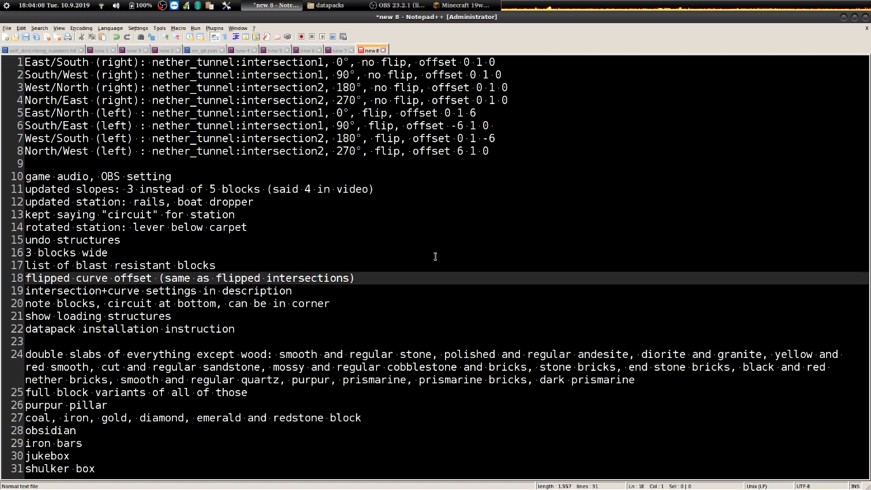
key("alt+Tab")
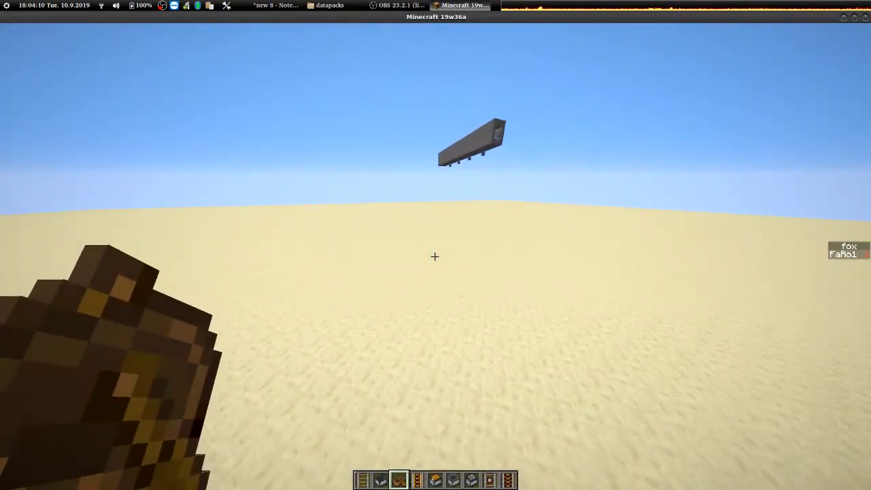
scroll(434, 255, "down", 1)
scroll(435, 256, "down", 1)
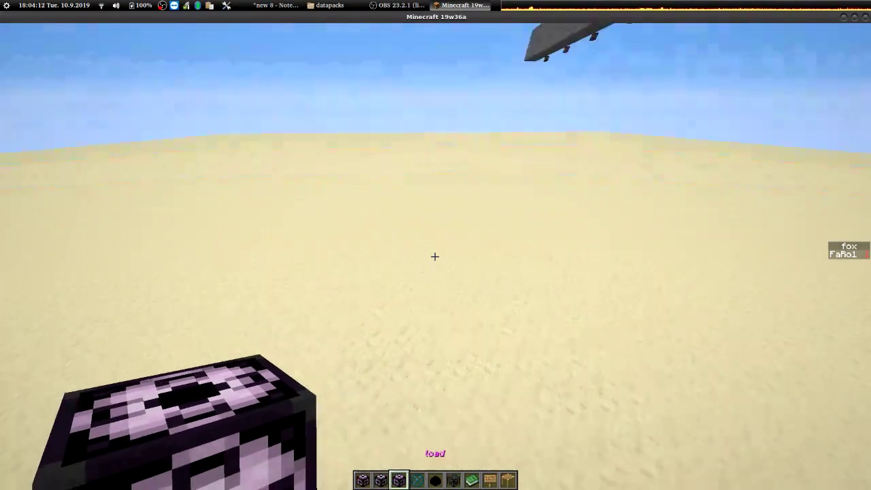
Place a structure block on the sand, name it nether_tunnel:tunnel, and load the tunnel piece
right_click(434, 256)
type("nether_tunn")
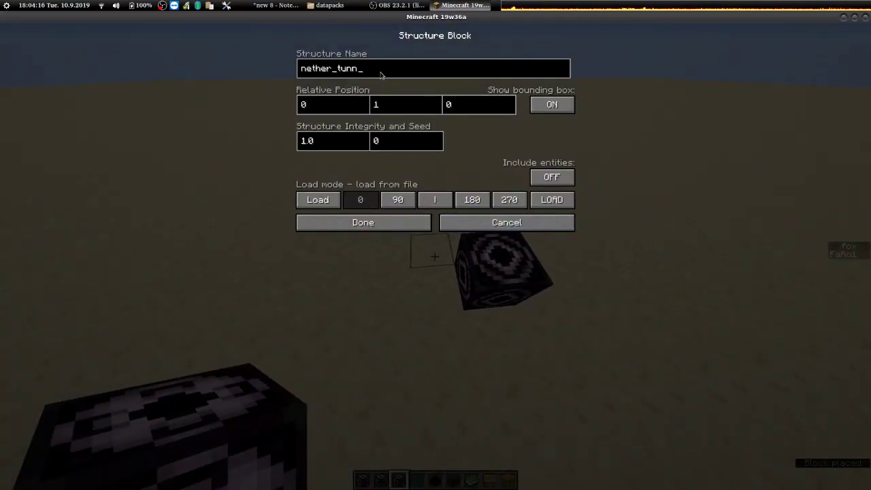
type("el:tunnel")
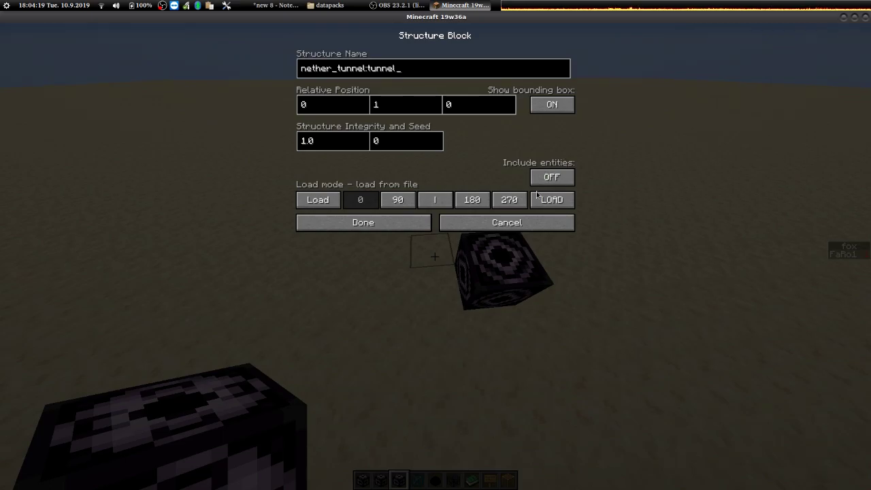
left_click(551, 199)
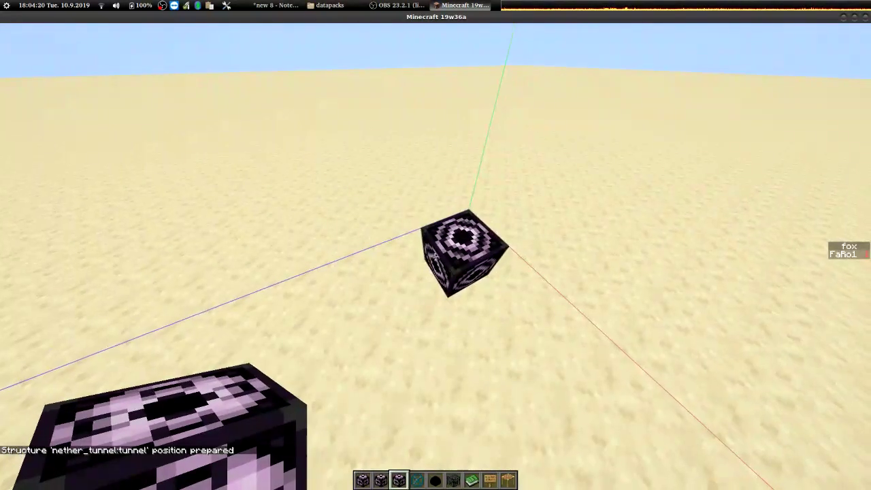
right_click(435, 256)
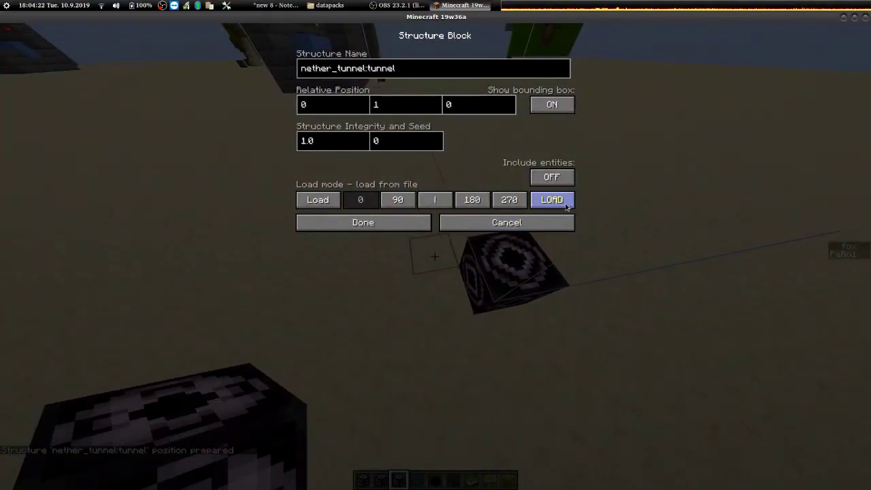
left_click(555, 197)
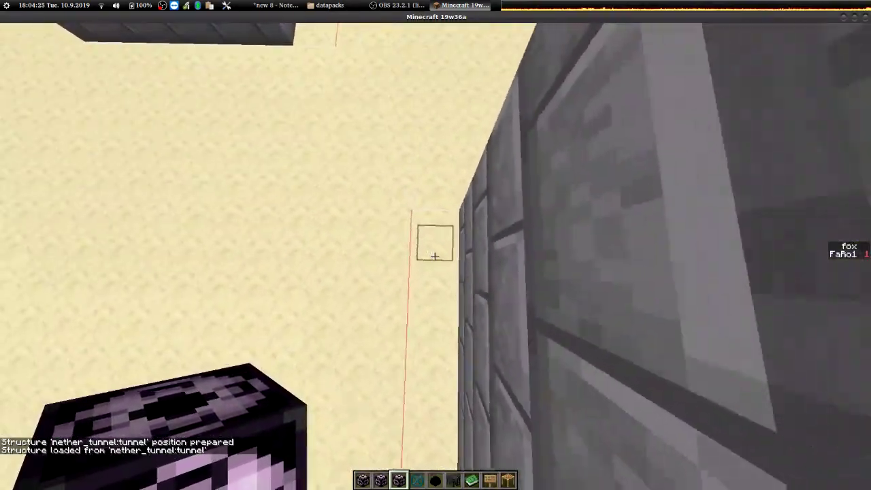
Place a second structure block and prepare its nether_tunnel:curve load position
right_click(433, 255)
type("nether_t")
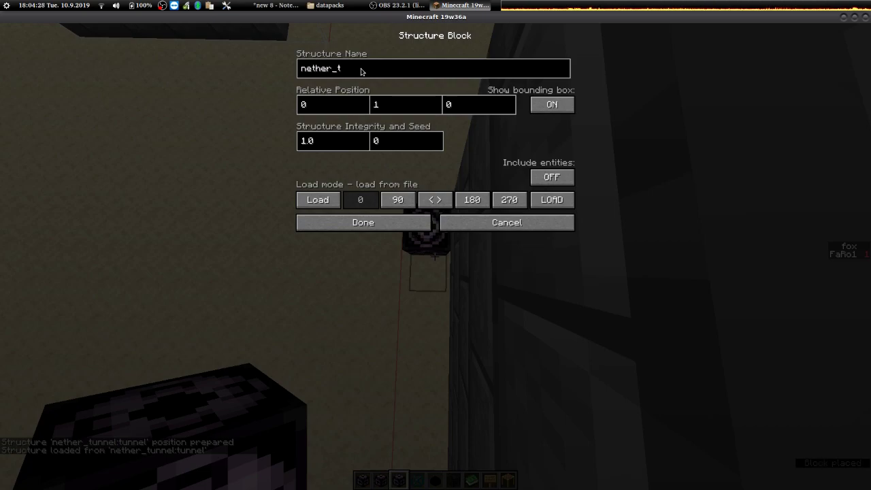
type("unnel")
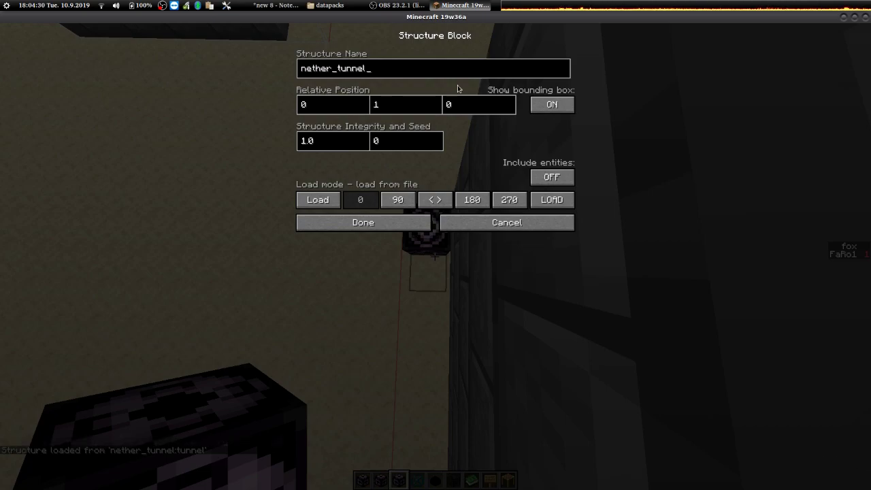
type(":curve")
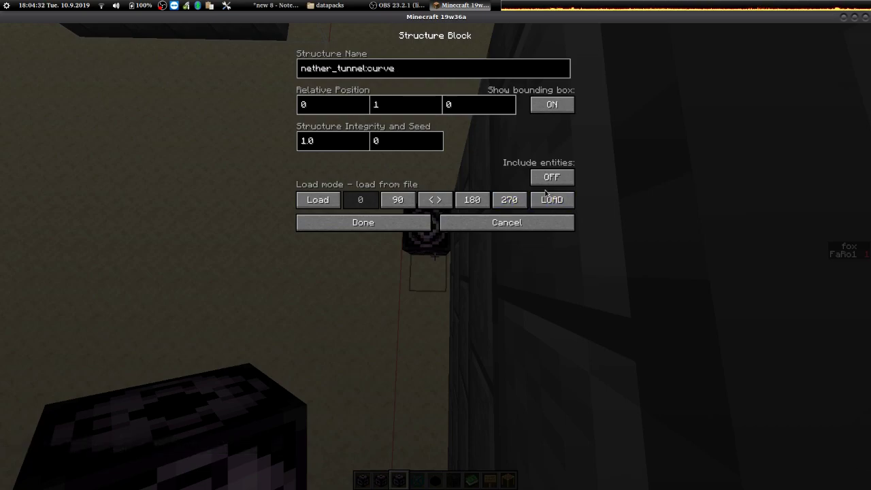
left_click(551, 199)
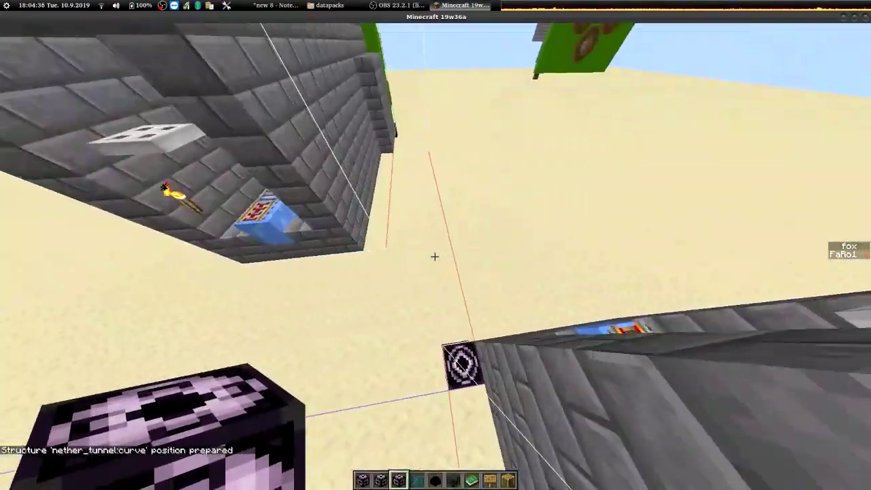
Copy the flipped left-turn intersection lines from the notes and return to the game
key("alt+Tab")
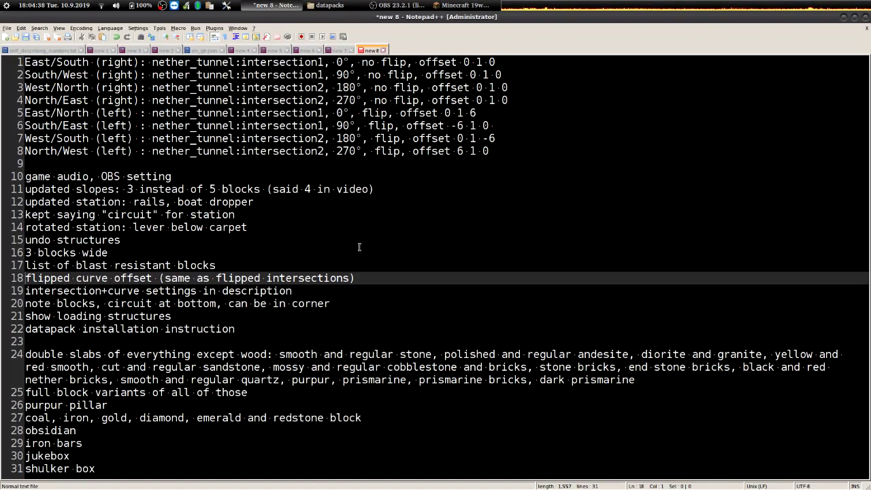
left_click(500, 114)
key("shift+Down")
key("shift+Down")
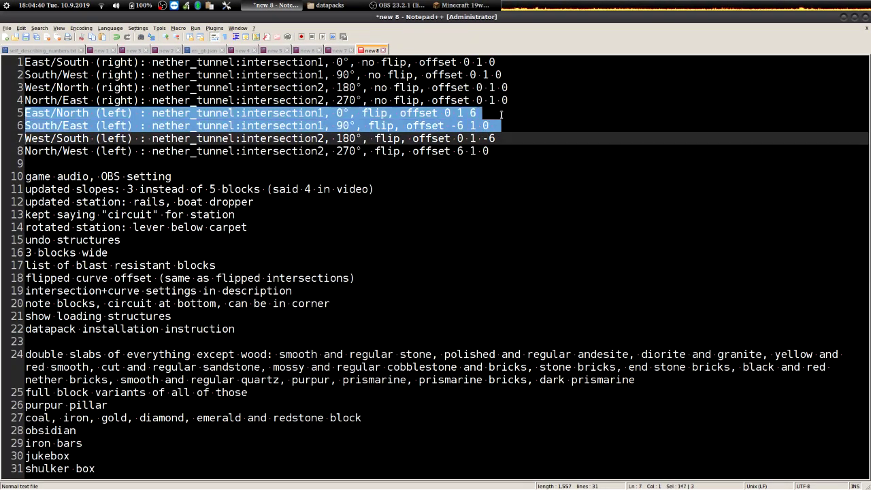
key("shift+Down")
key("shift+Down")
key("ctrl+c")
key("Up")
key("Up")
key("alt+Tab")
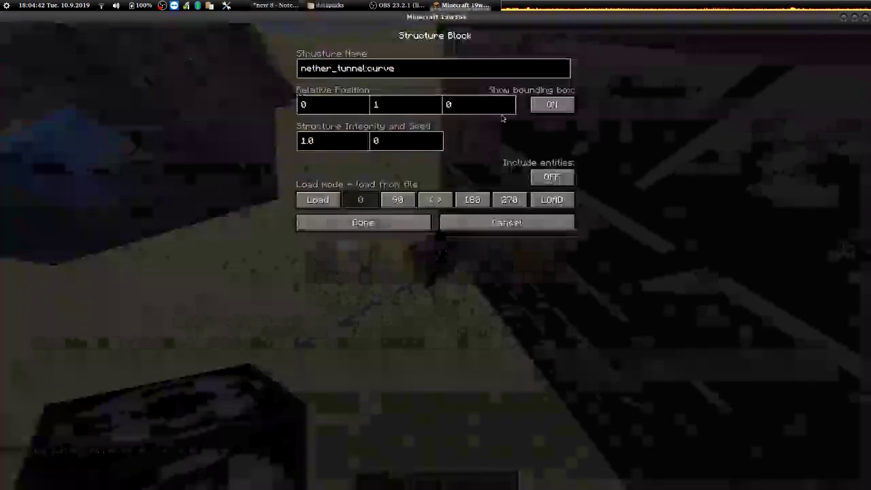
key("Escape")
key("w")
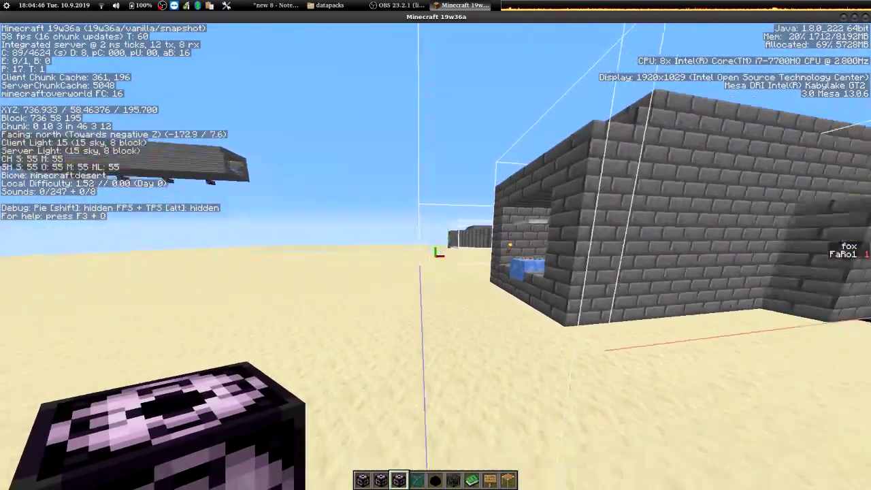
Check the East/North offset in the notes and load the mirrored curve at 0 1 6
key("alt+Tab")
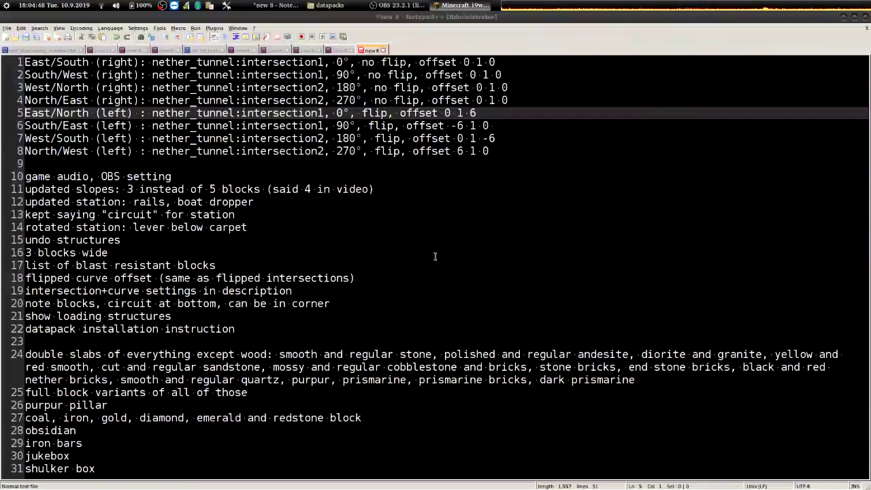
key("Down")
key("Up")
key("ctrl+Right")
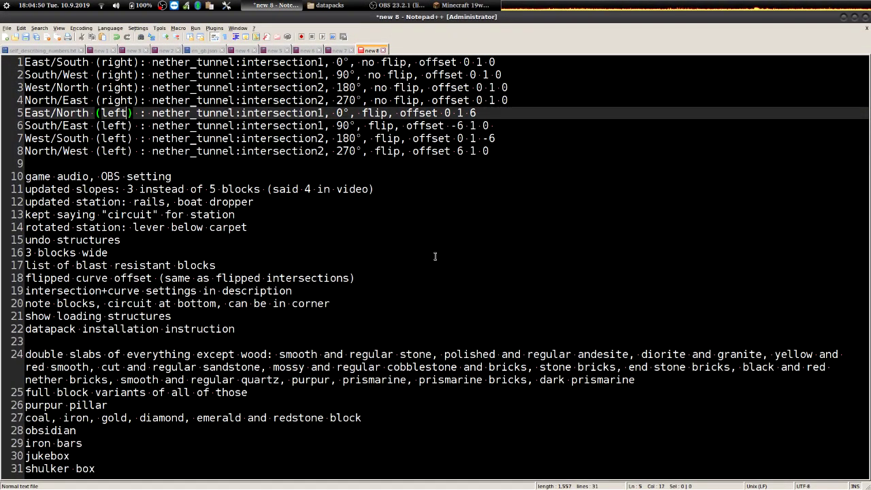
key("alt+Tab")
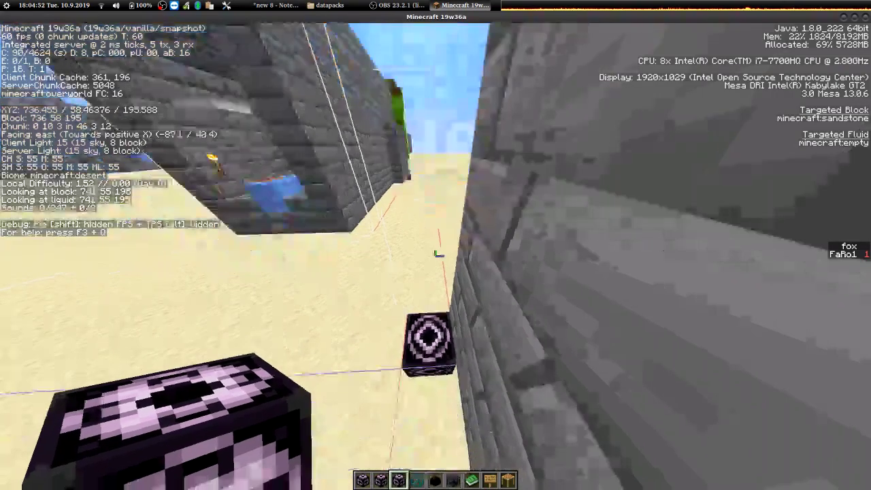
right_click(435, 257)
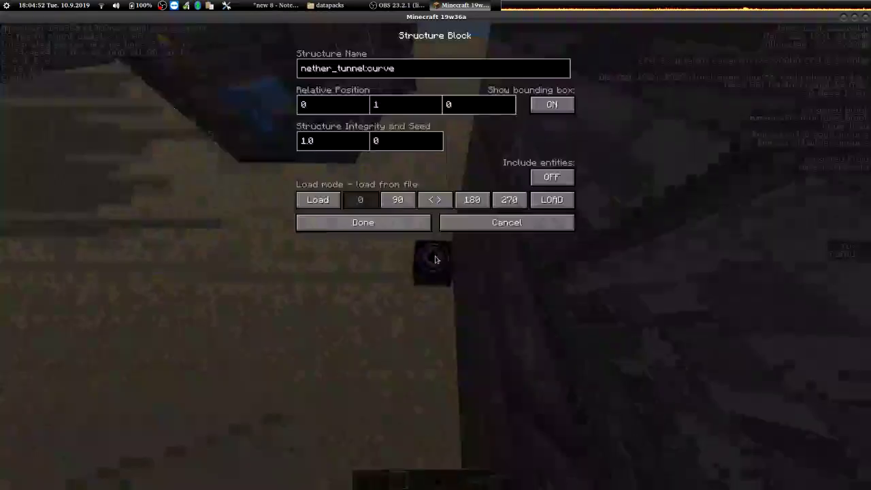
left_click(552, 199)
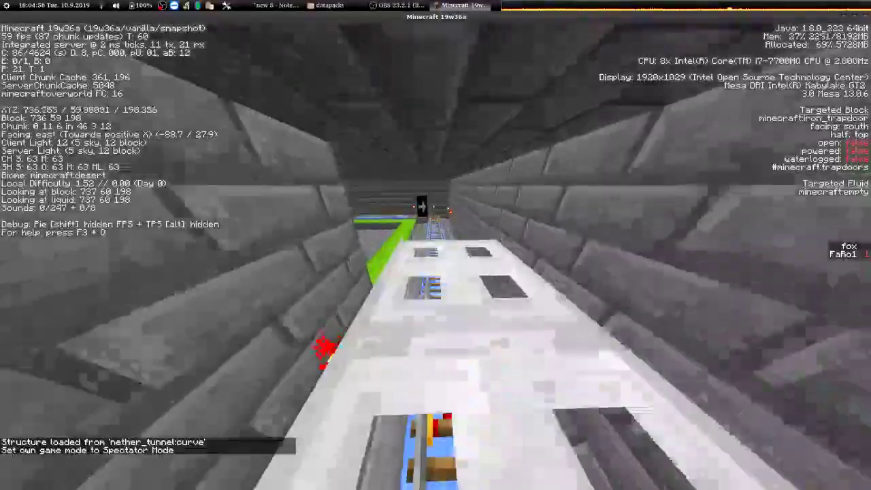
Switch to creative mode with F3+N, pause, and bring up the notes
key("w")
key("F3+n")
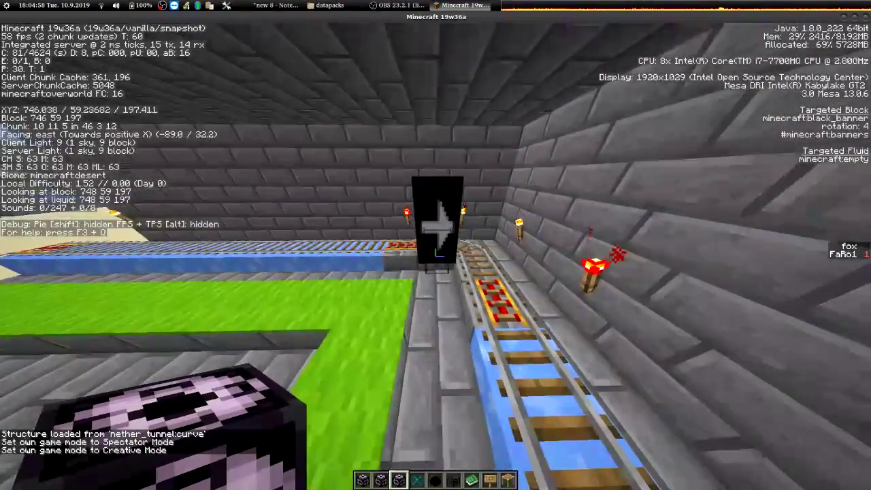
key("Escape")
key("alt+Tab")
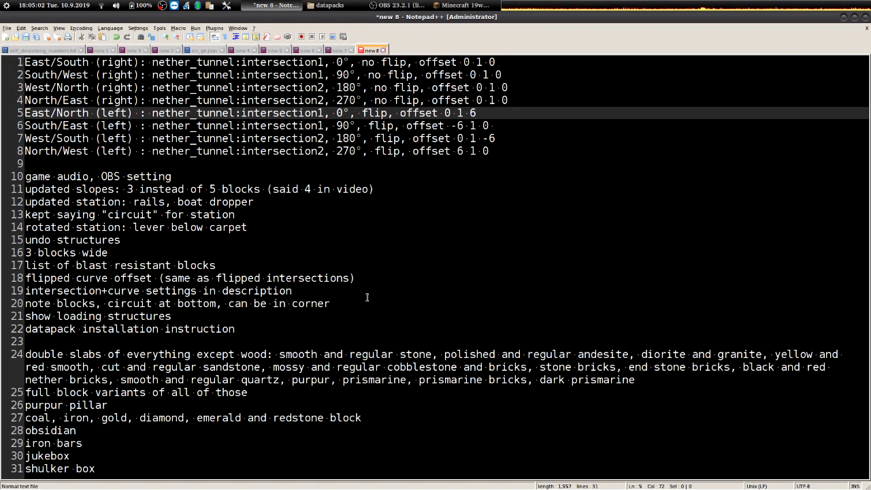
Move to the note blocks line, then return to Minecraft in spectator mode
key("Down")
key("Home")
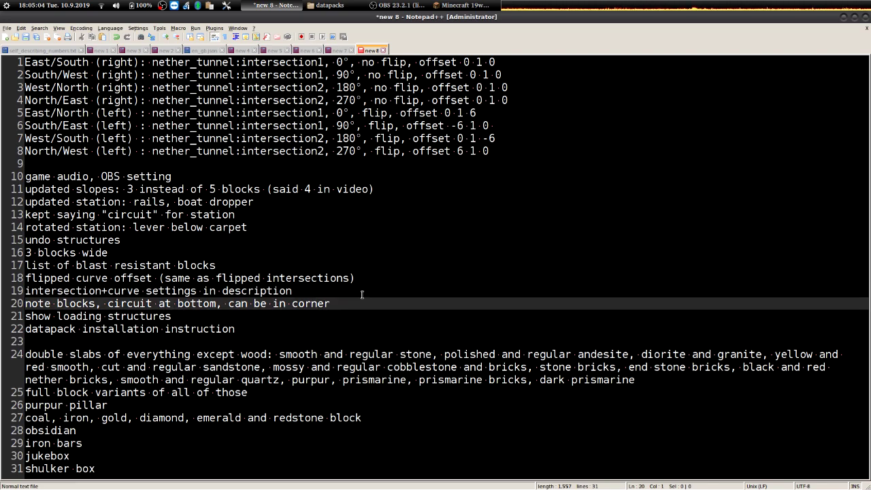
key("alt+Tab")
key("w")
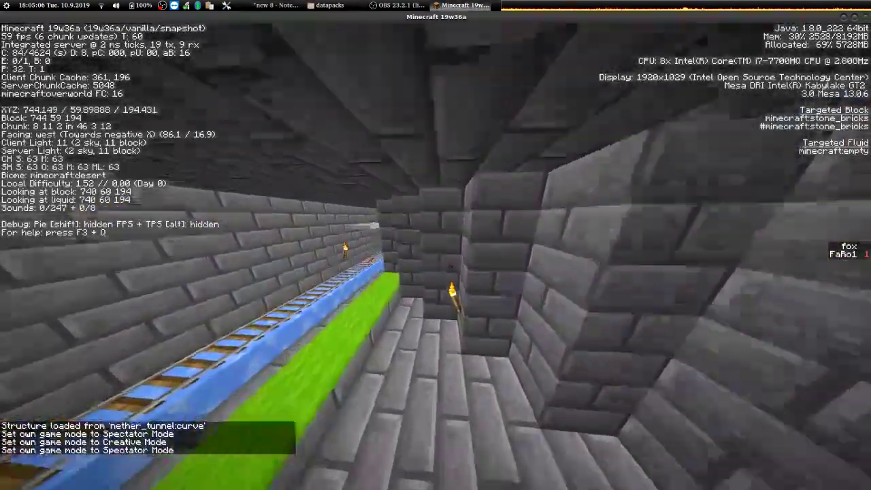
key("F3+n")
Fly over the desert and through the stone-brick tunnel to the rail station
key("w")
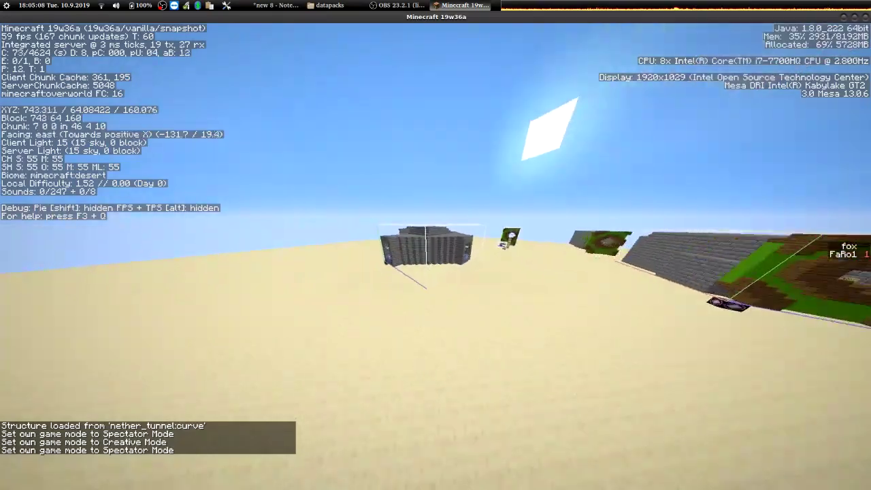
key("w")
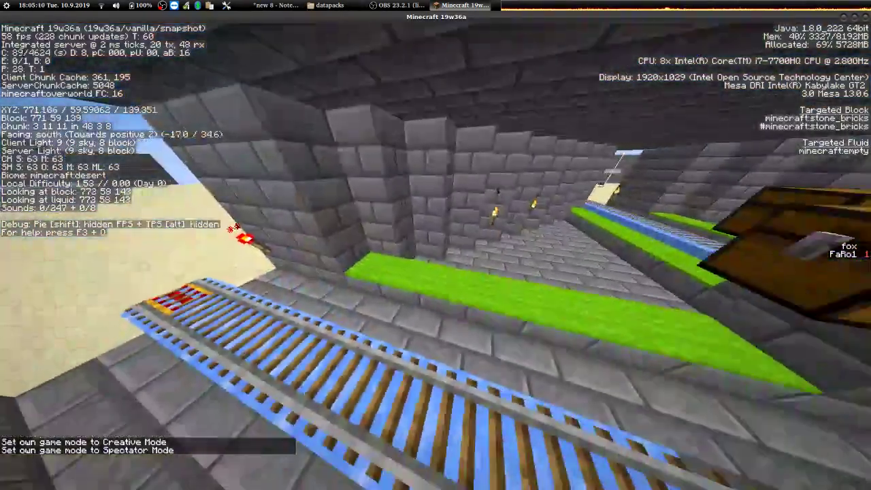
key("w")
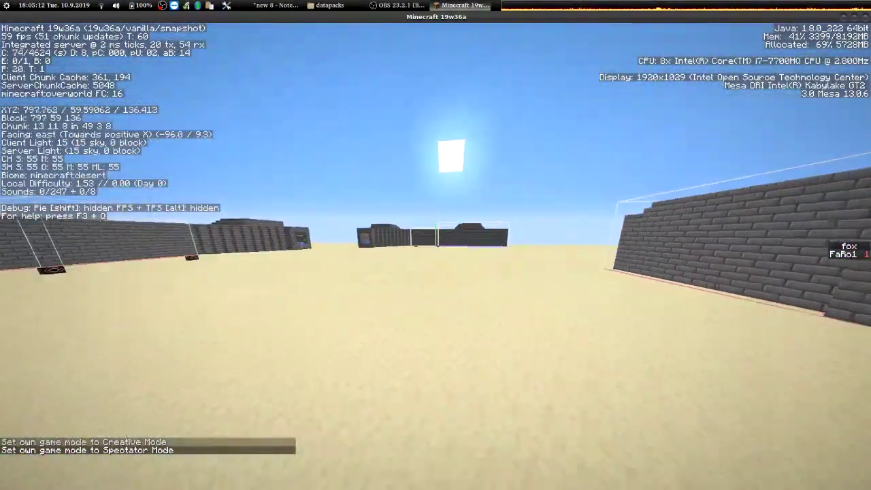
key("w")
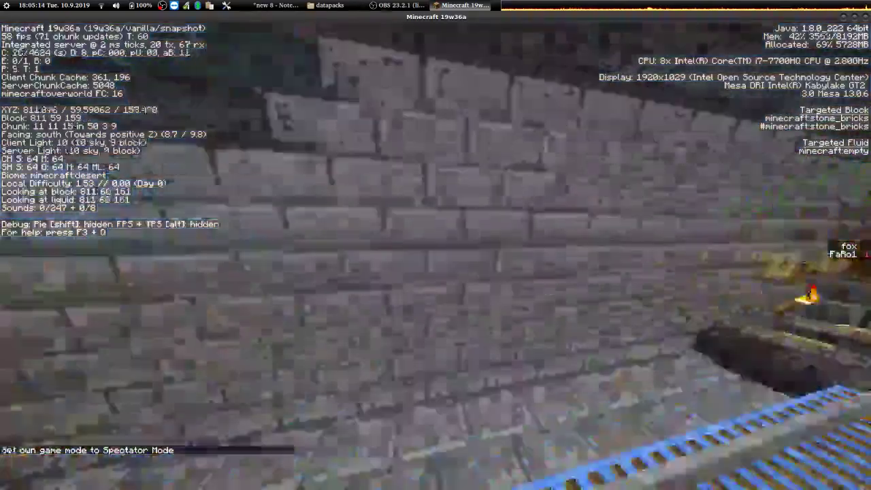
key("w")
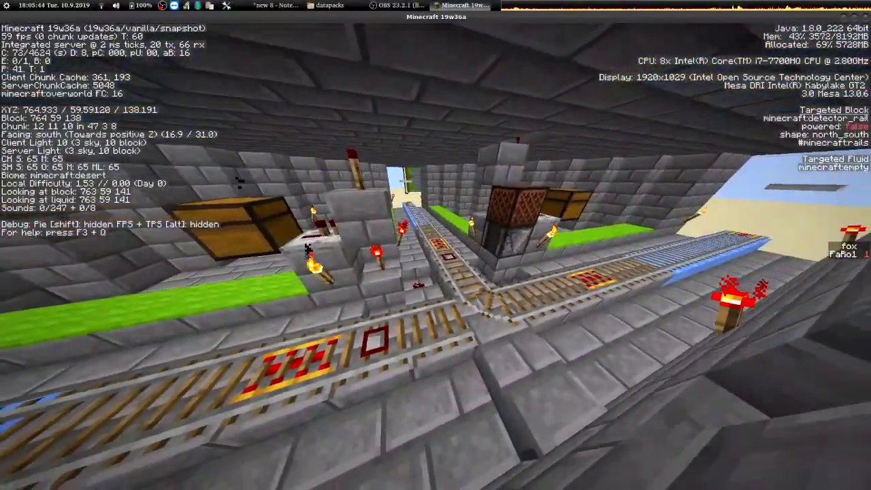
Look across the station and break a block beside the note block
key("w")
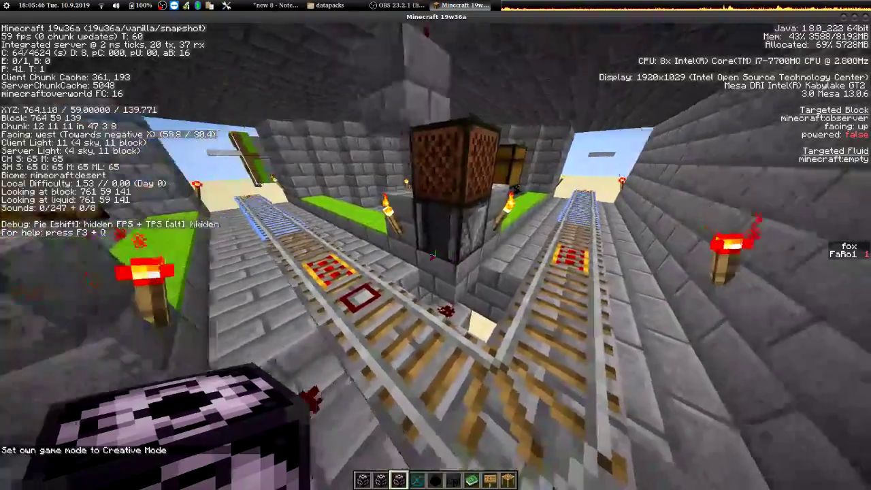
key("w")
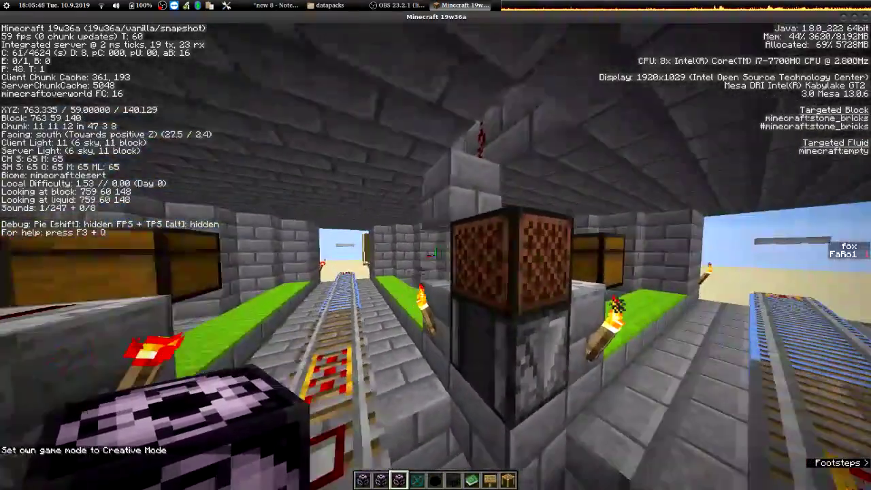
left_click(436, 251)
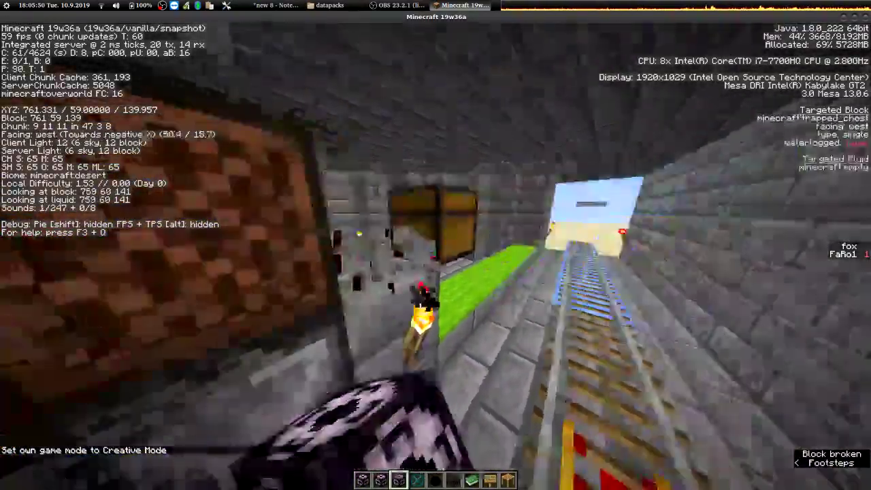
key("w")
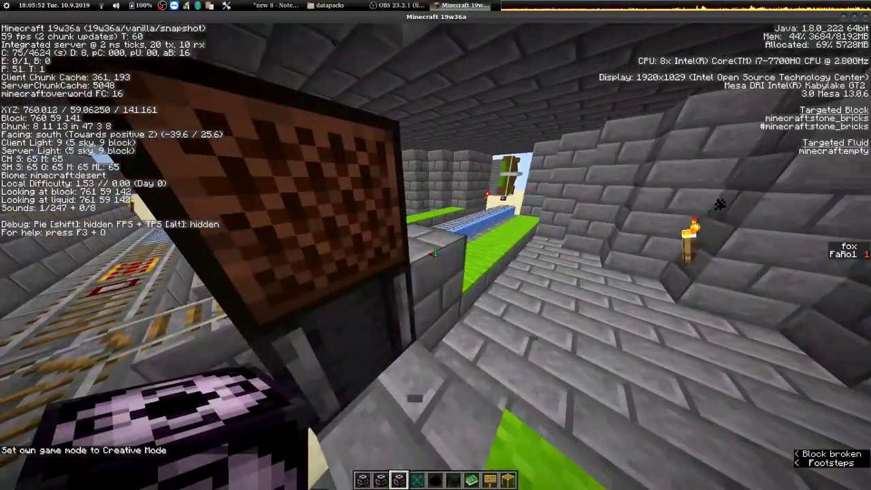
key("s")
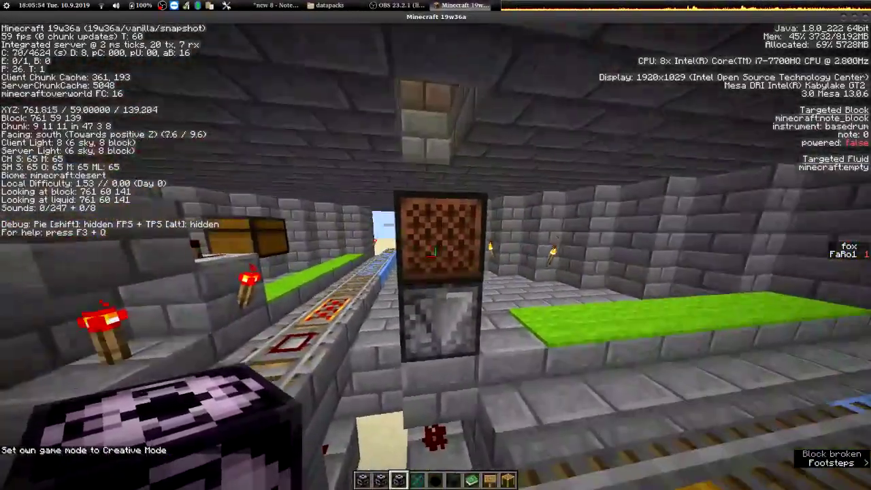
Look over the circuit and rails below, then switch the held item to a redstone torch
key("w")
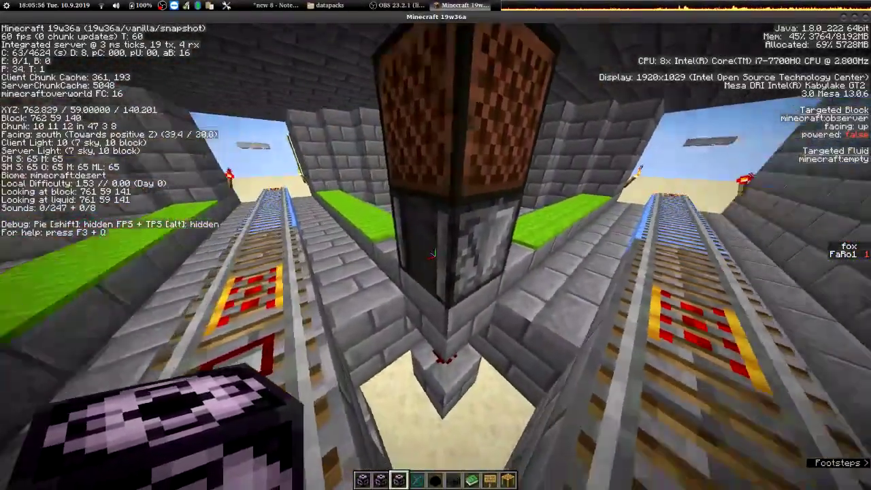
key("w")
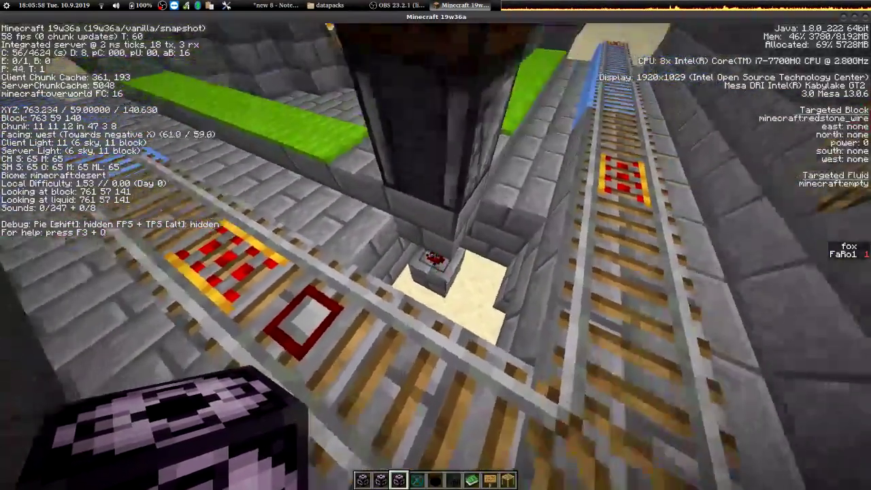
key("s")
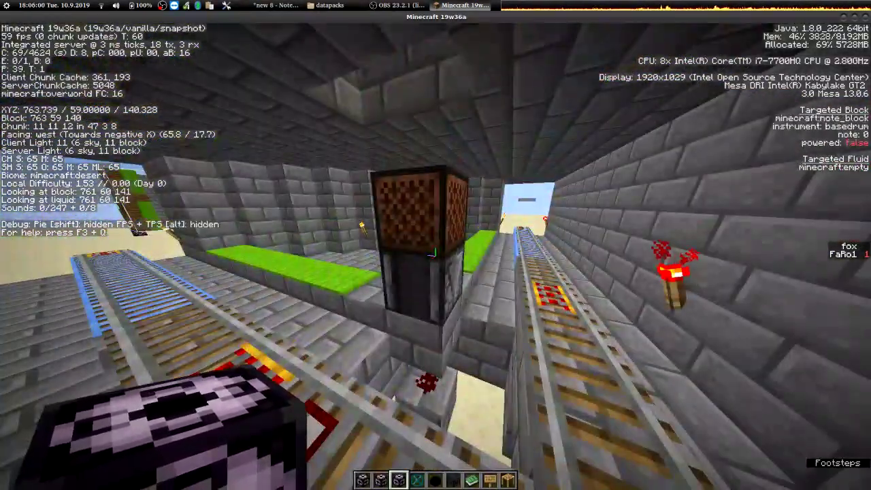
key("s")
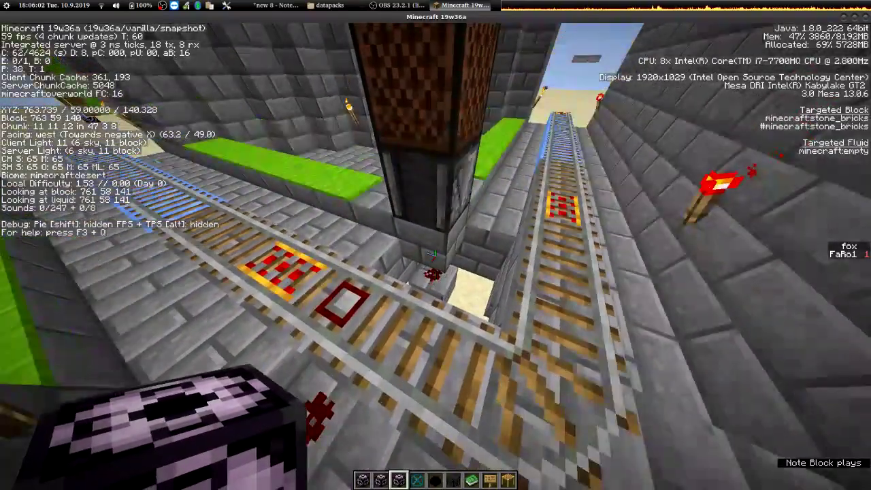
key("a")
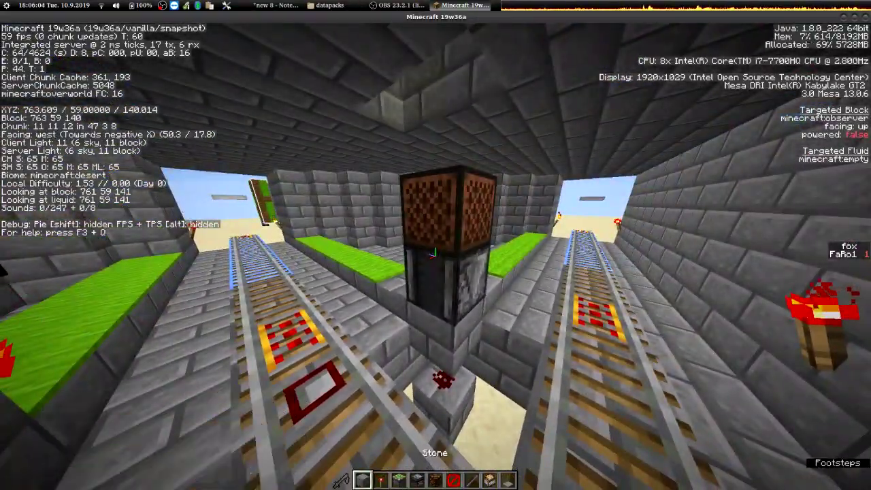
key("s")
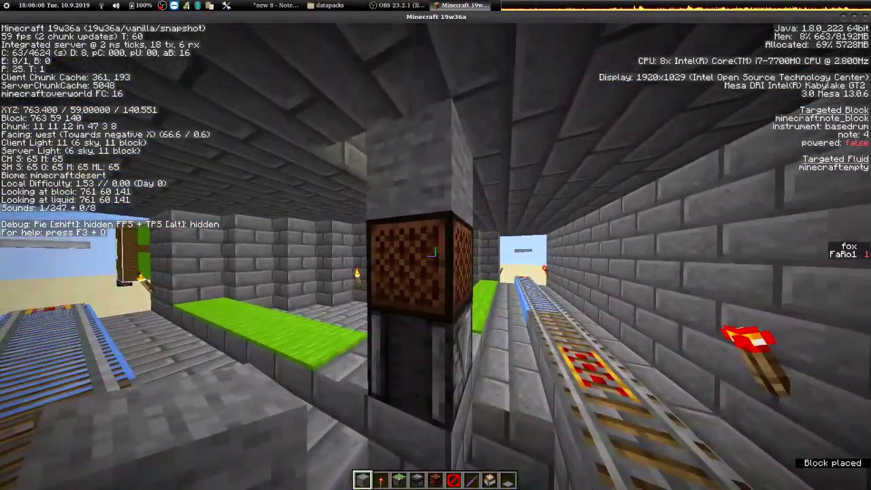
key("s")
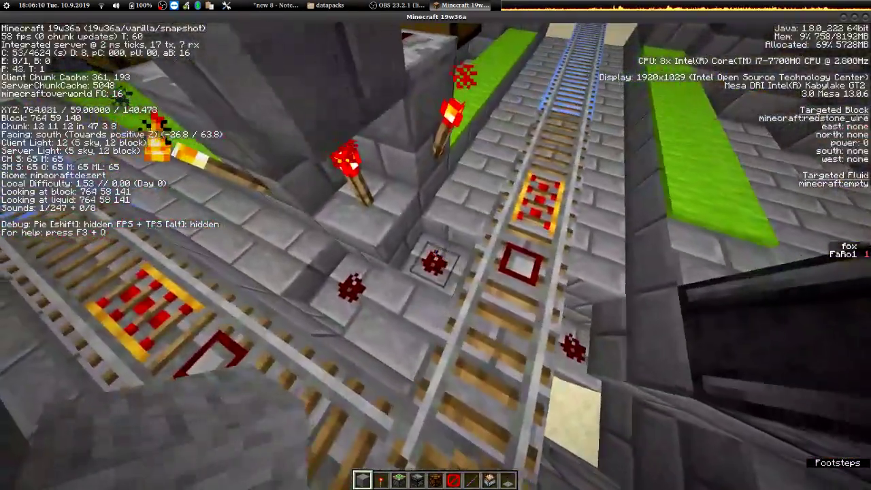
Break a block below the rails, then place a minecart on the track and ride it
left_click(435, 245)
key("a")
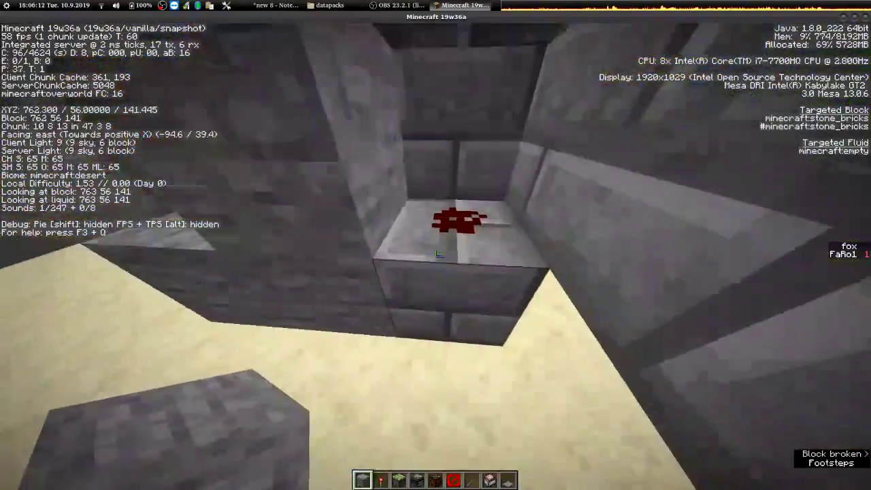
scroll(436, 245, "down", 1)
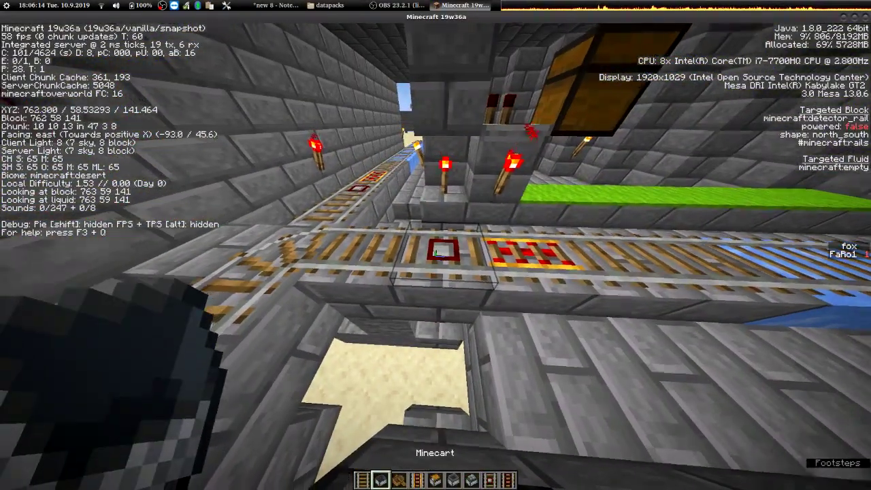
right_click(435, 245)
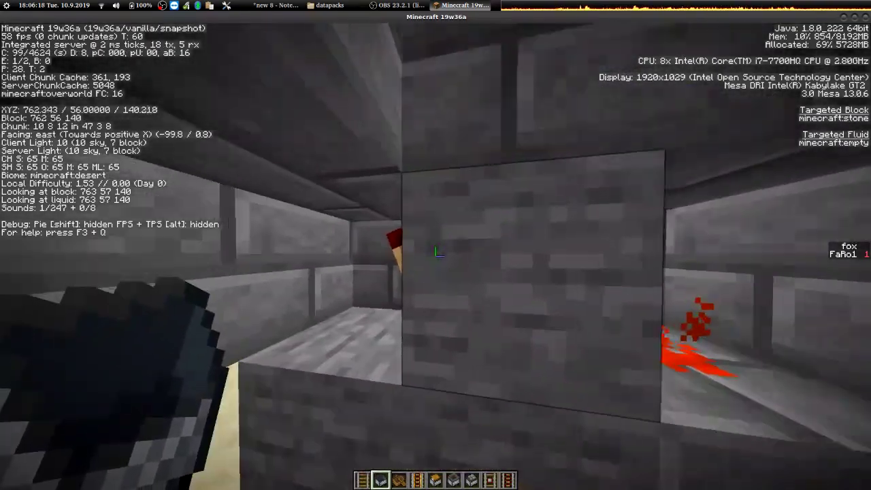
Dismount the minecart with Shift and look across the rail station
key("shift")
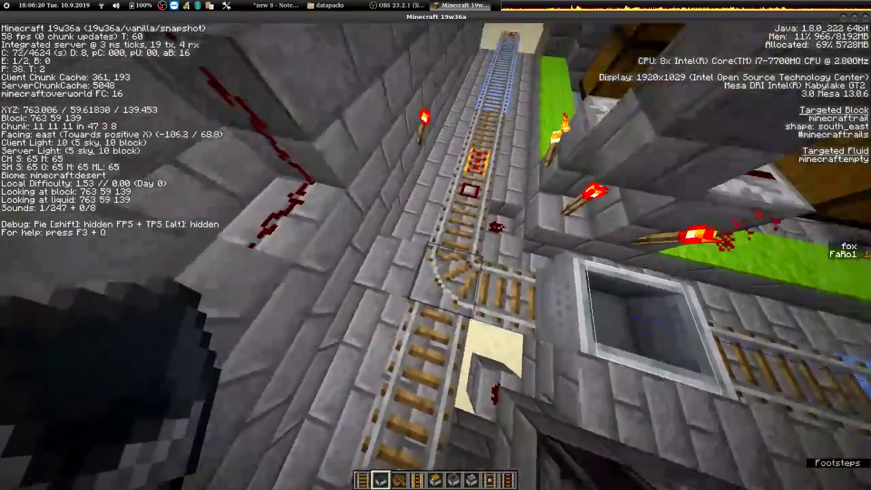
key("s")
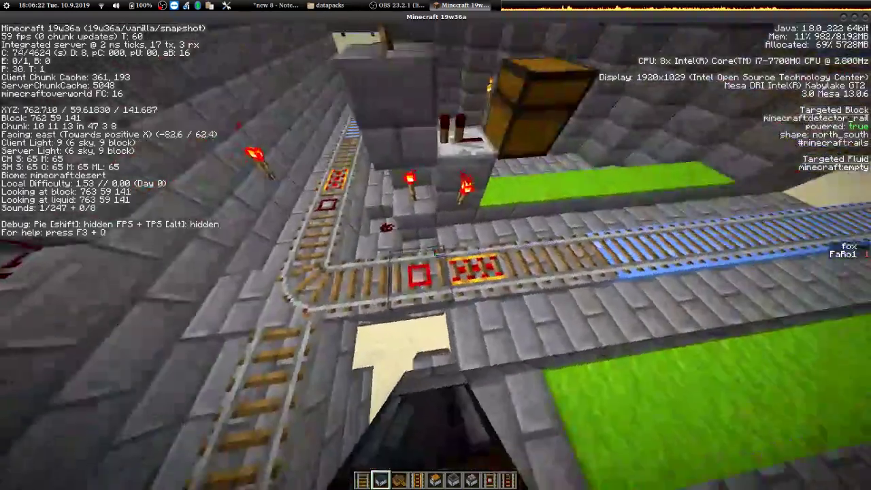
key("w")
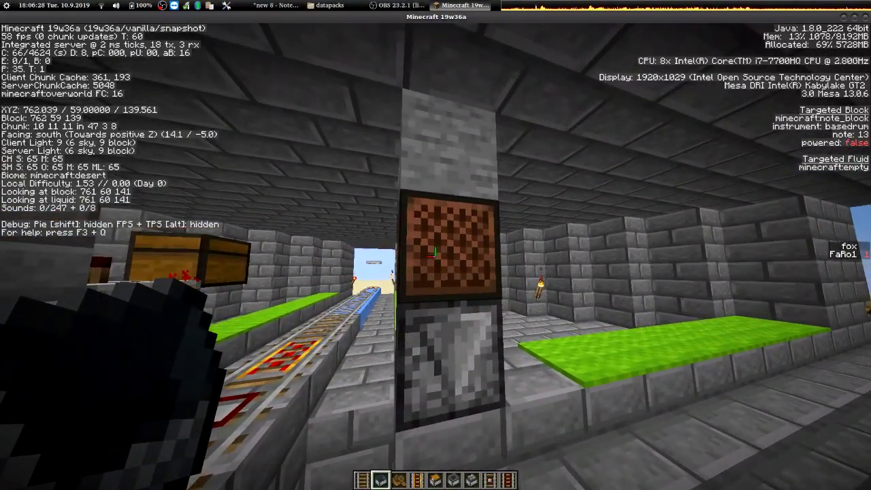
Fly over the rail junction and break a block beside the junction rail
key("a")
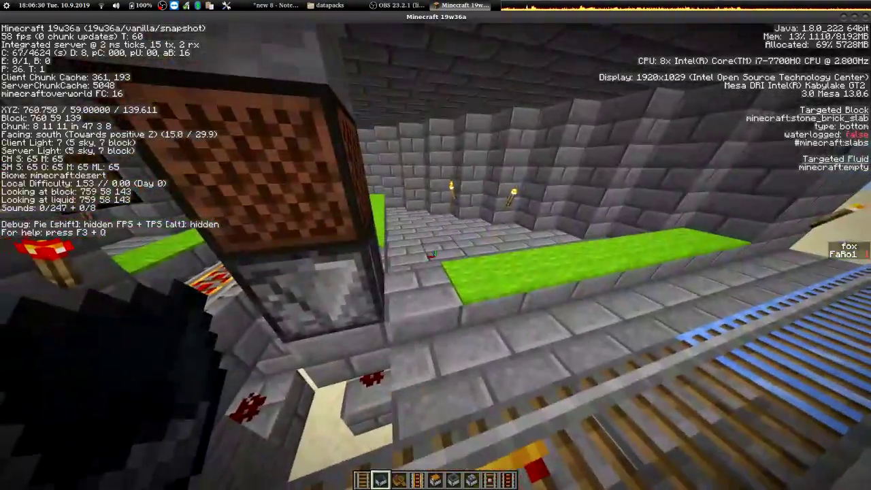
key("w")
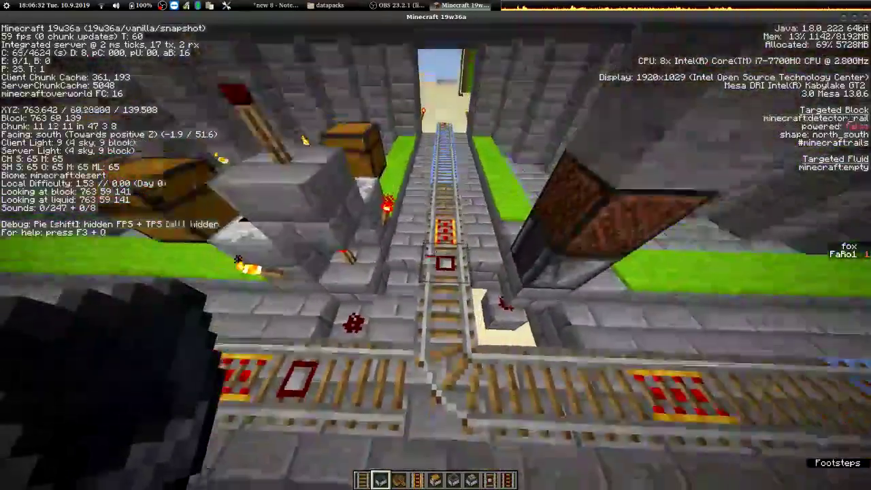
key("w")
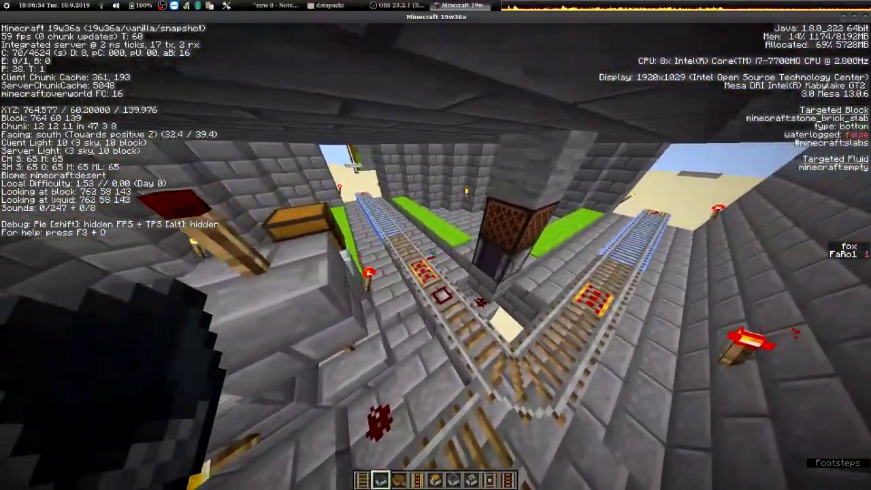
key("w")
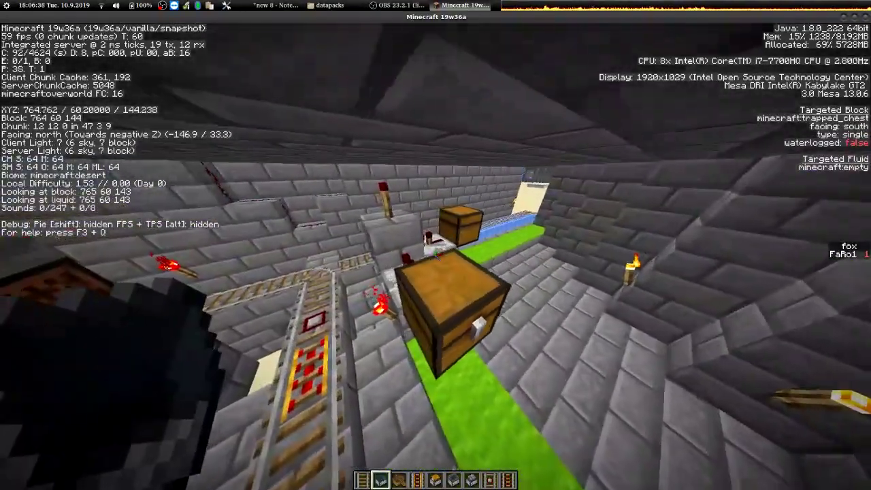
key("w")
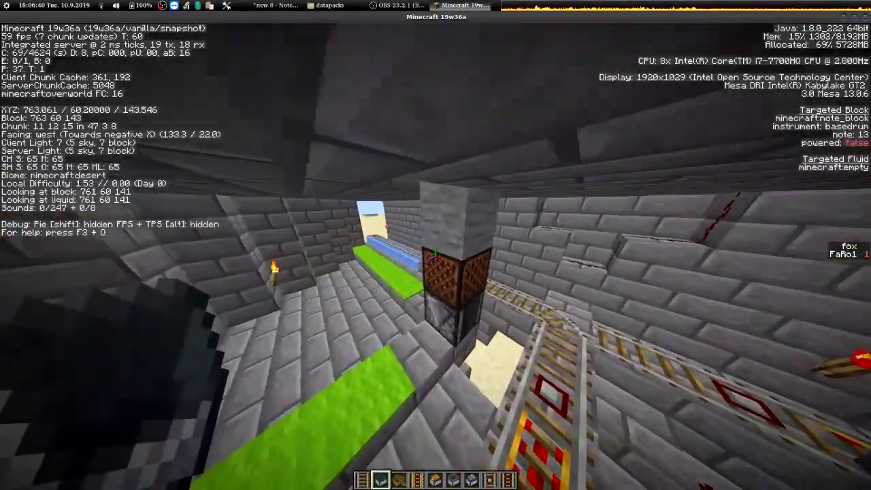
key("w")
left_click(435, 245)
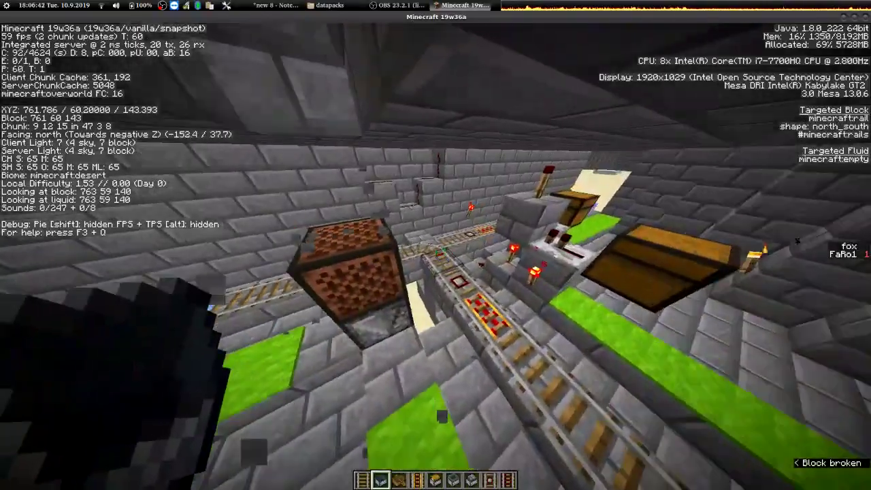
Play the note block, then raise its pitch by one step
key("w")
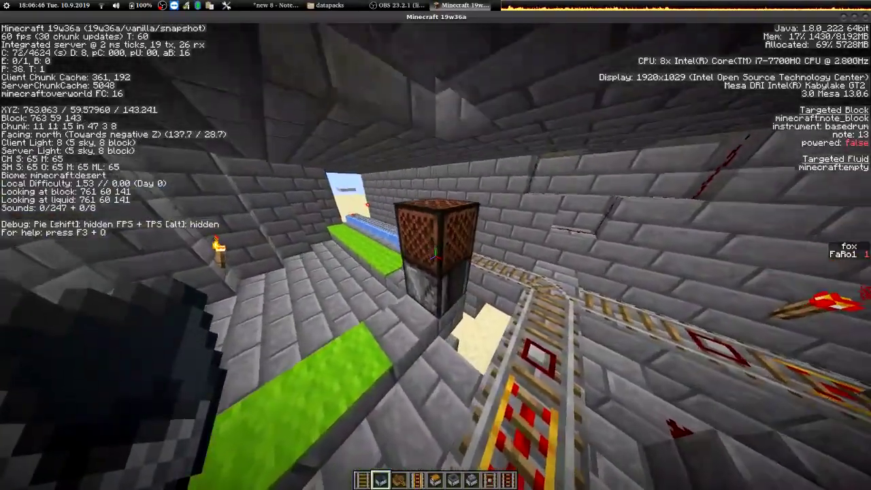
right_click(435, 245)
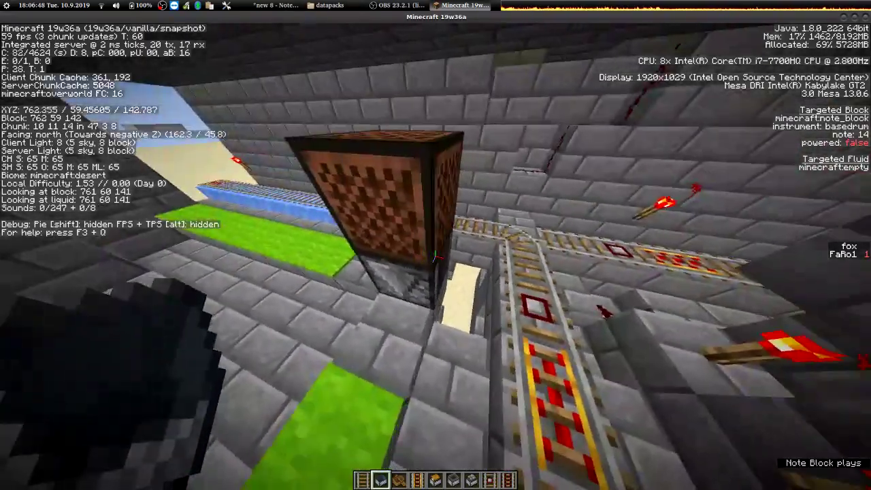
key("s")
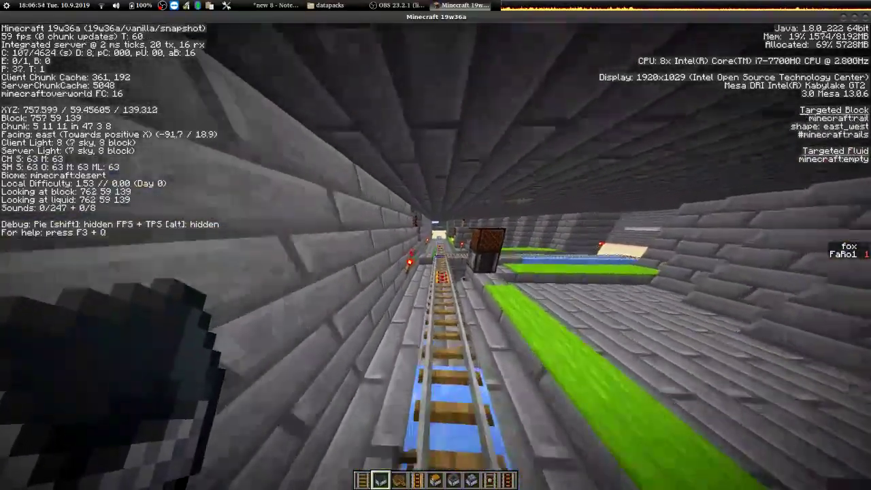
key("w")
key("w")
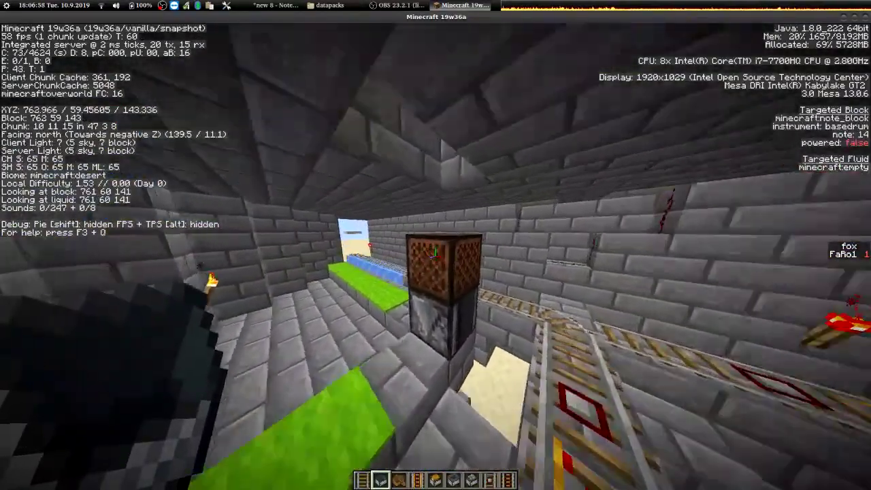
key("w")
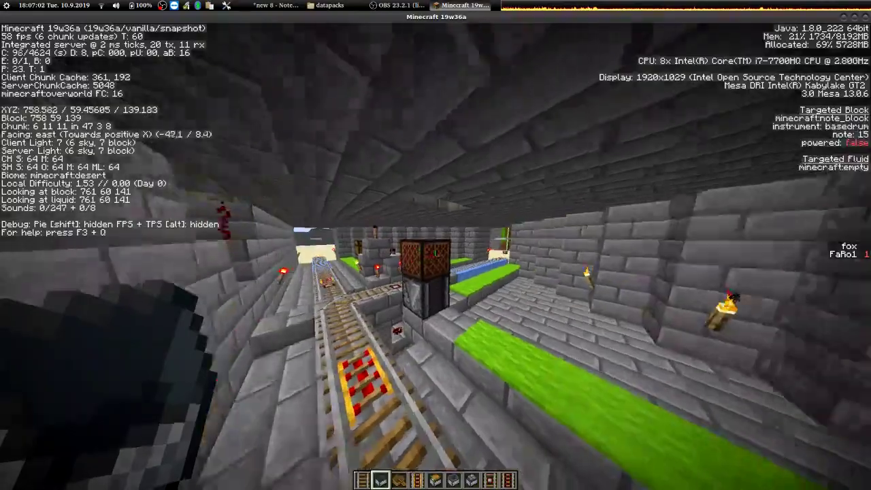
right_click(436, 244)
Inspect the shaft under the junction, remove a block by the track, and replay the note block
key("s")
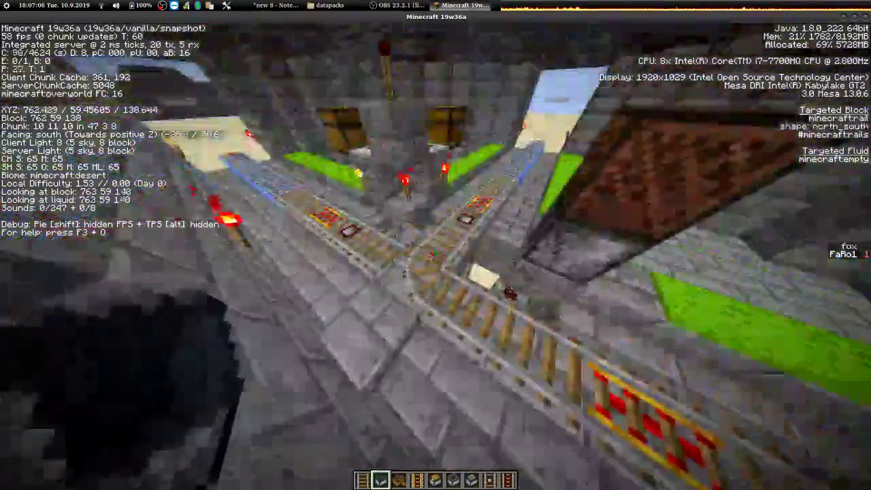
key("w")
key("a")
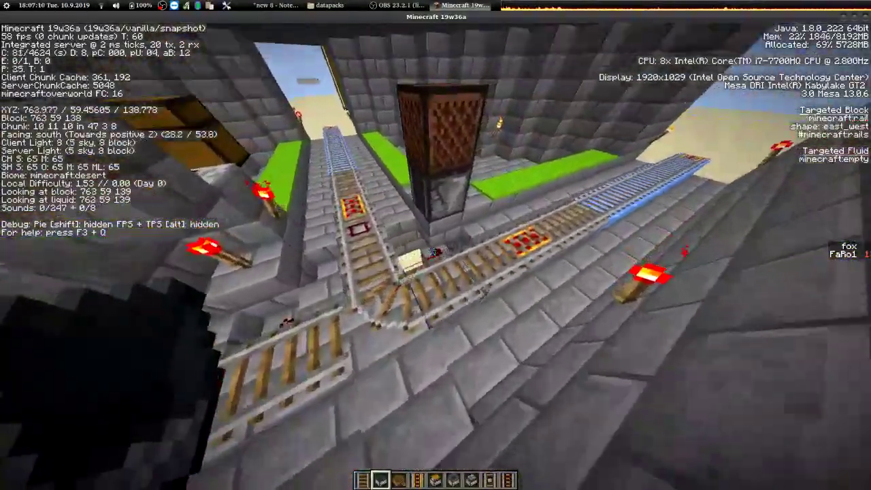
key("d")
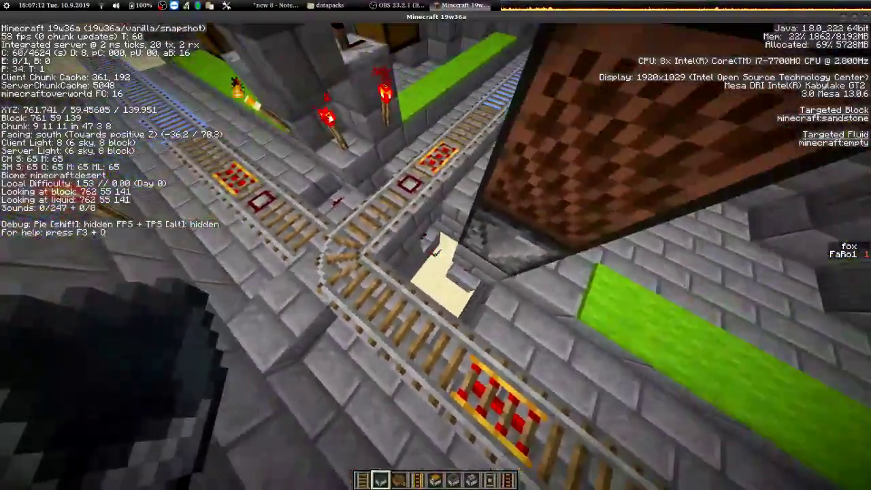
key("w")
key("space")
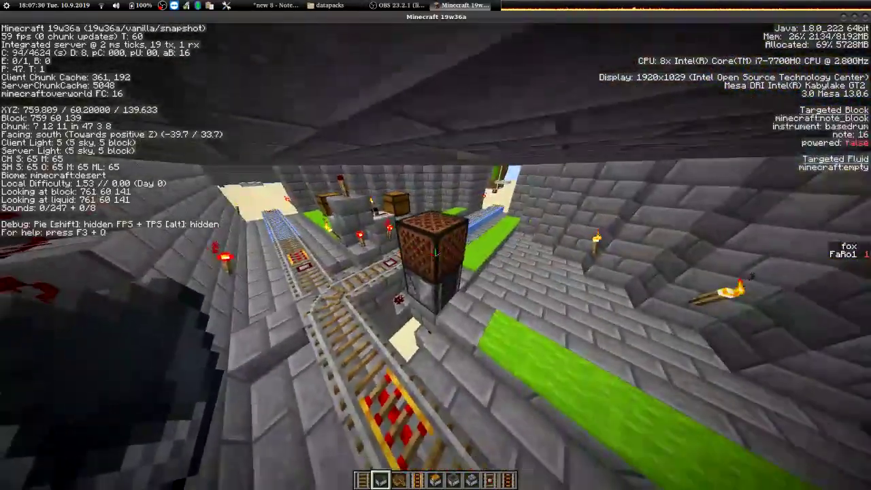
right_click(436, 245)
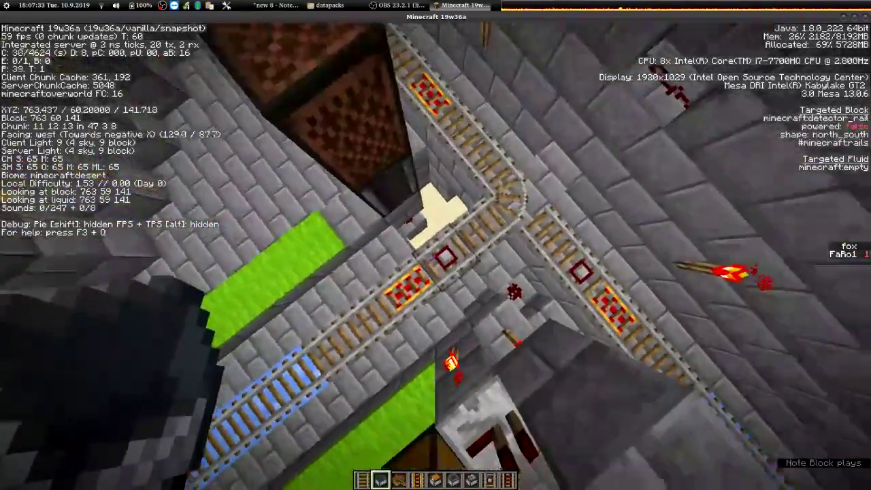
left_click(435, 245)
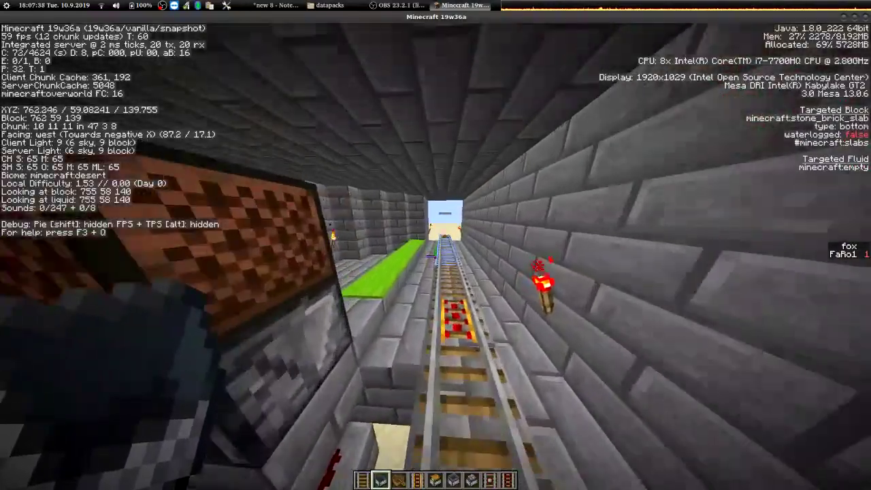
right_click(435, 245)
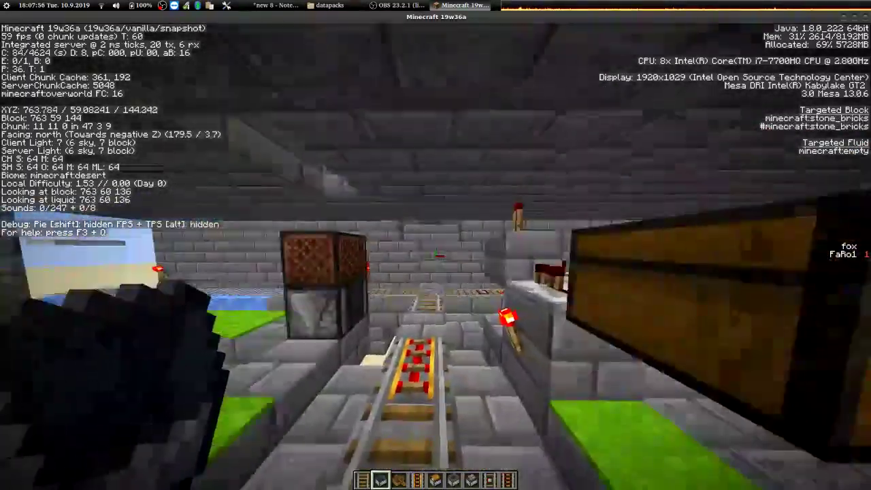
Check the 'show loading structures' note in Notepad++, then switch to Spectator Mode
key("slash")
type("/")
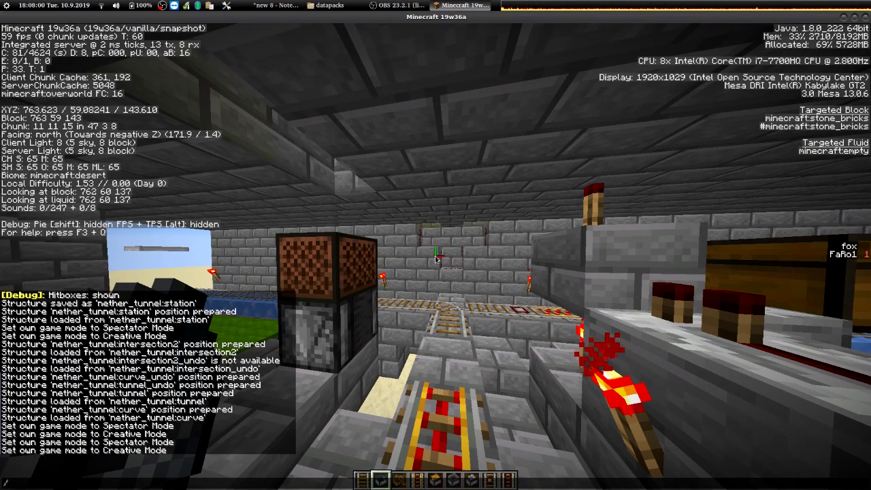
key("alt+Tab")
key("Down")
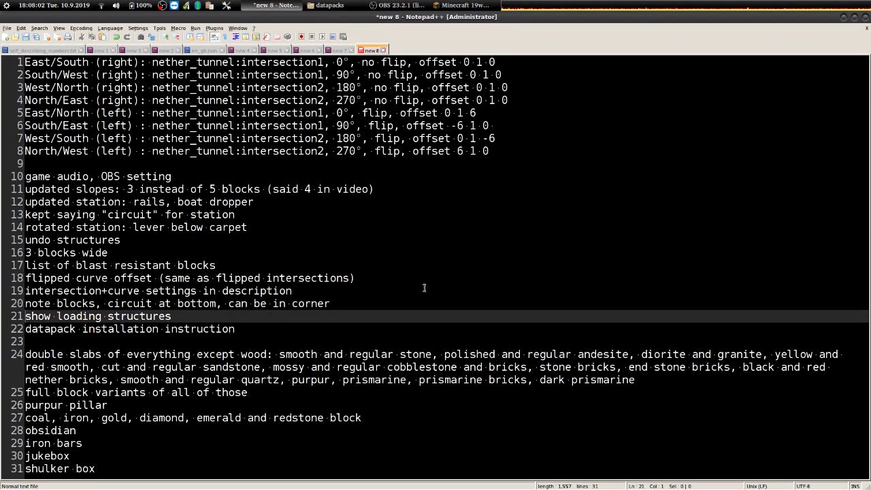
key("alt+Tab")
key("F3+n")
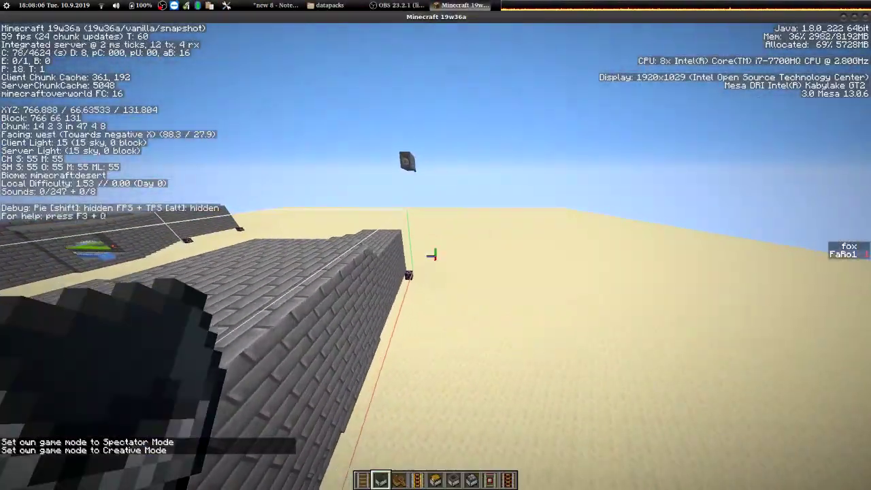
Return to Creative, fly to the tunnel wall and place a structure block against it
key("F3+n")
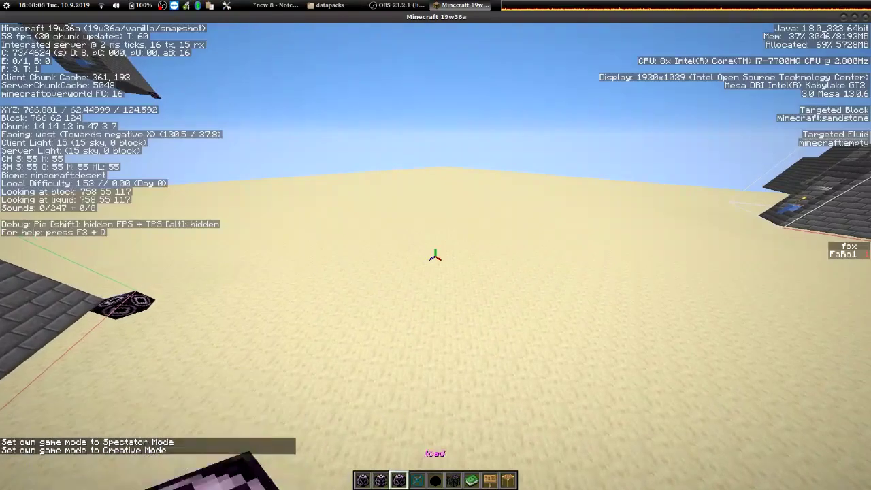
scroll(435, 259, "down", 1)
key("s")
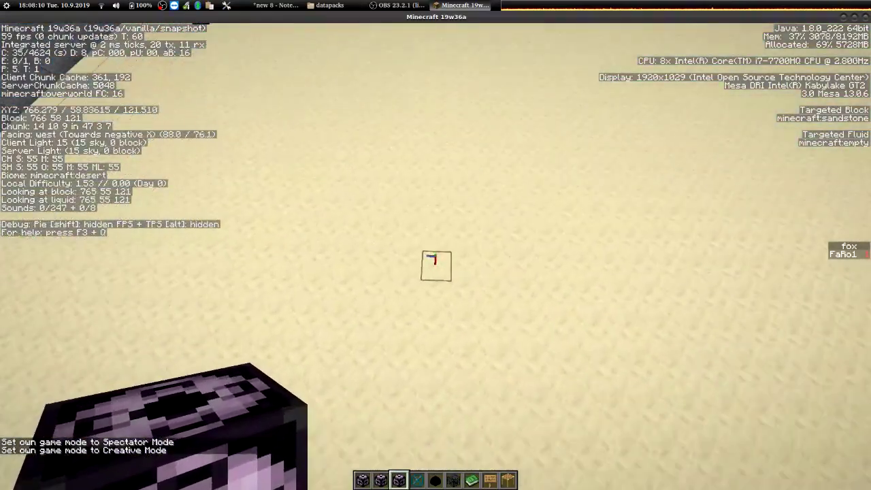
key("w")
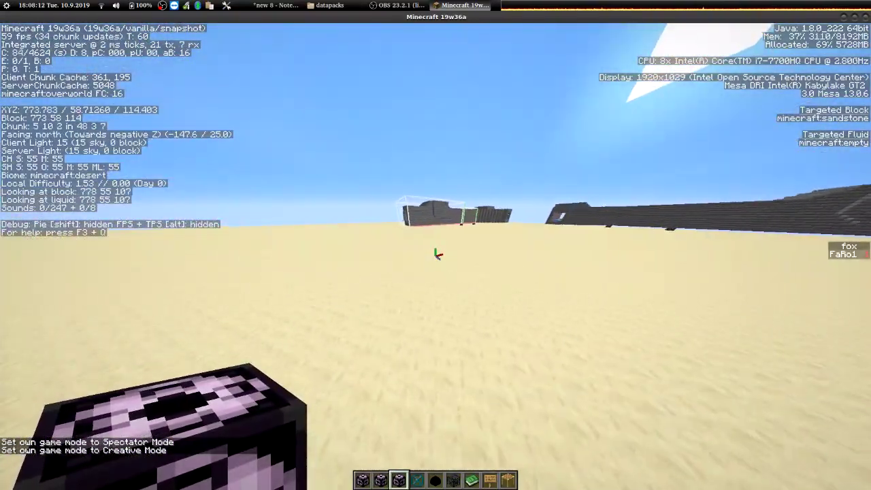
key("w")
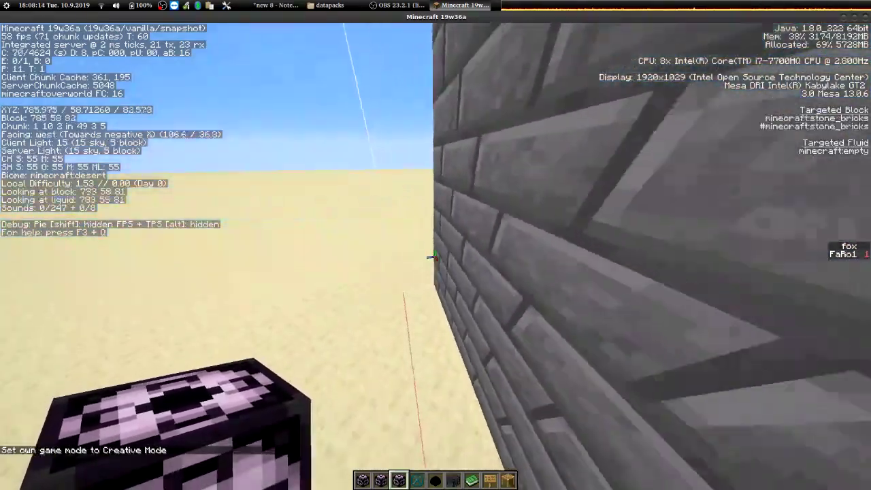
right_click(435, 256)
right_click(436, 256)
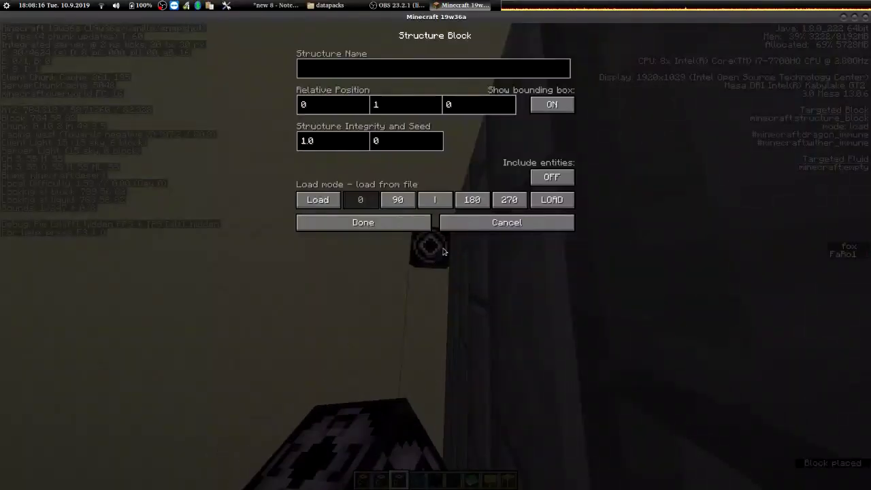
key("Escape")
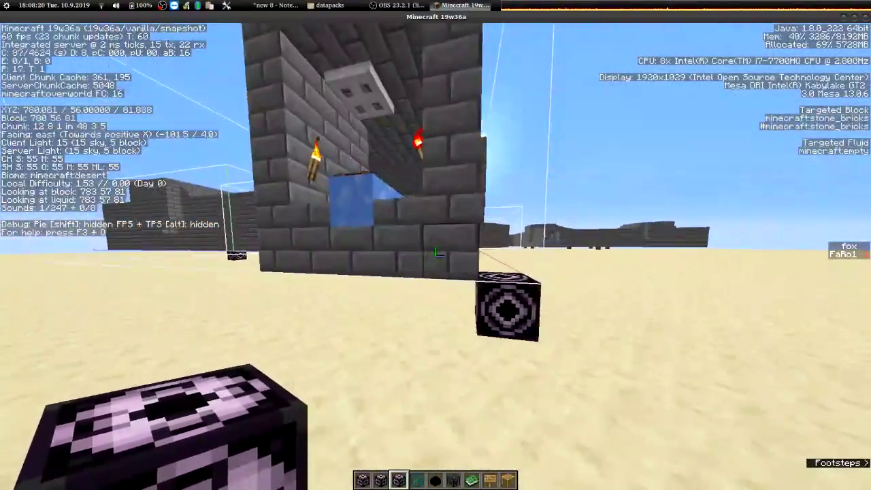
Load the nether_tunnel:tunnel structure and close the next structure block's settings unchanged
key("w")
right_click(436, 256)
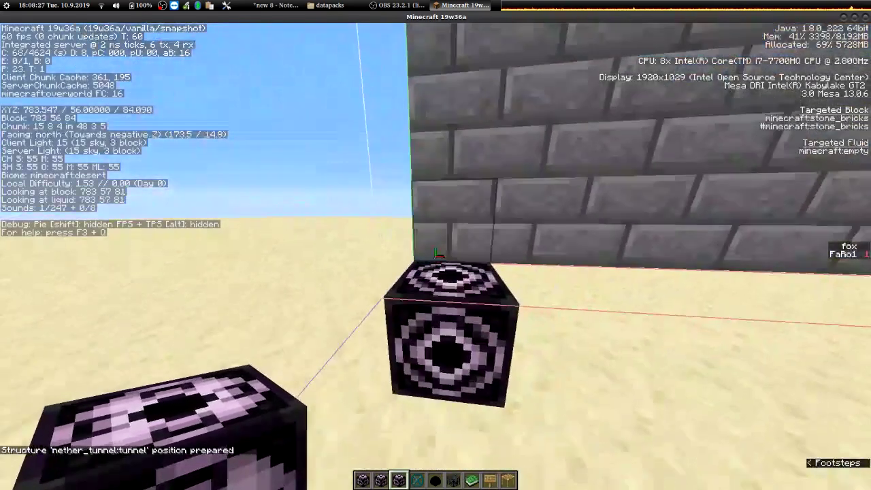
left_click_drag(435, 253, 435, 253)
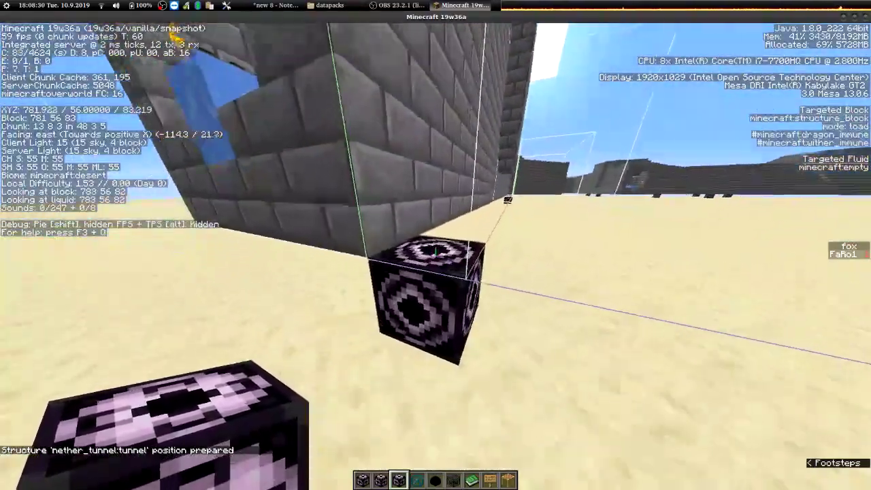
right_click(435, 245)
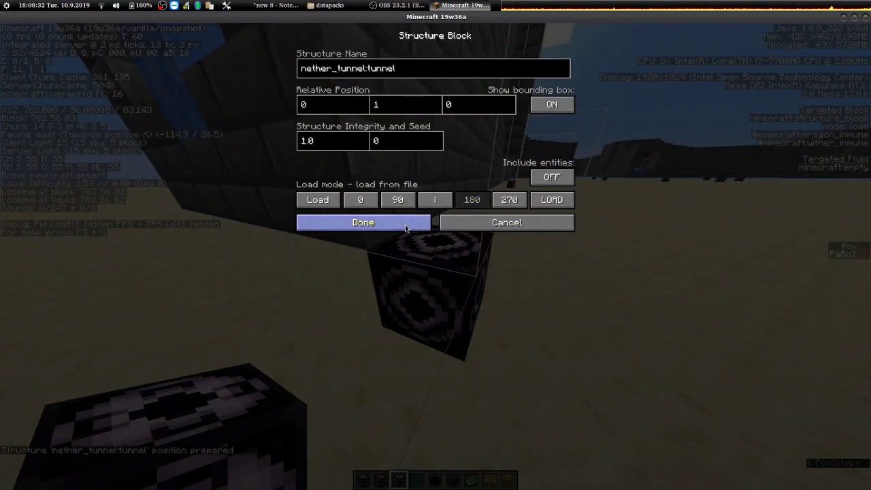
left_click(363, 223)
right_click(436, 245)
left_click(467, 226)
Fly through the new tunnel section in Spectator Mode, then return to Creative
key("F3+n")
key("w")
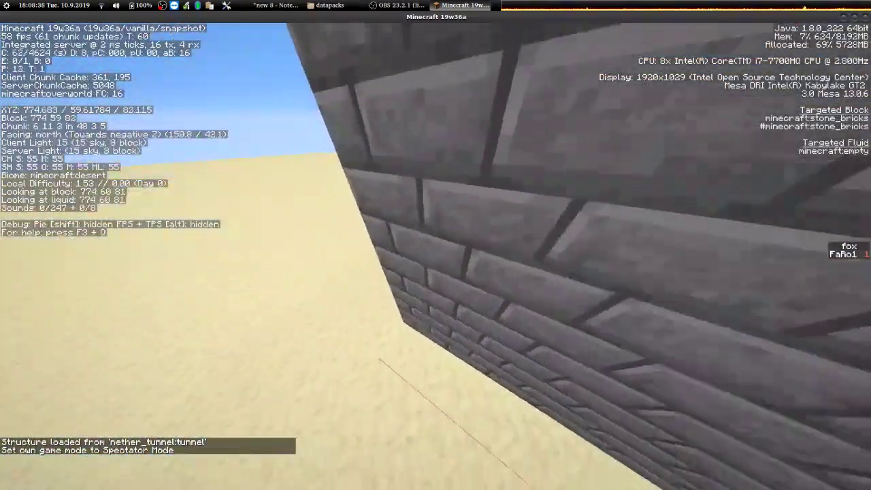
key("F3+n")
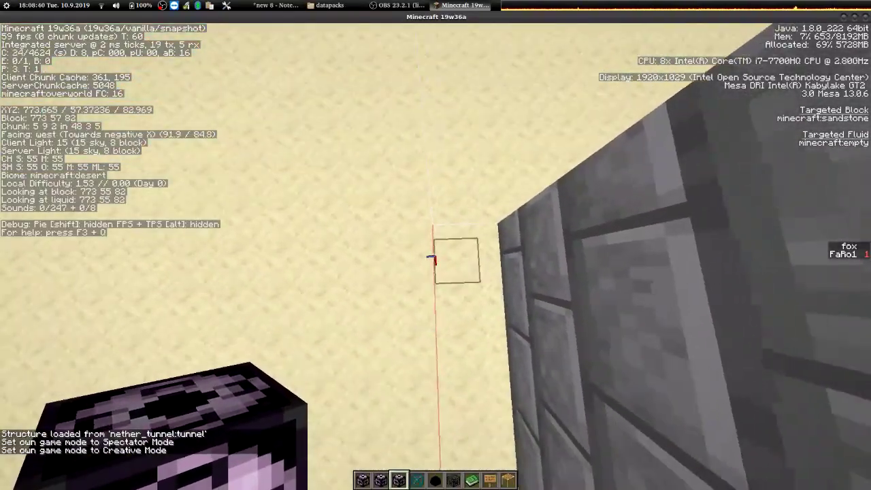
Place a structure block on the sand and load nether_tunnel:slope_bottom
right_click(436, 259)
left_click(376, 72)
type("nether_tunnel:slope_bottom")
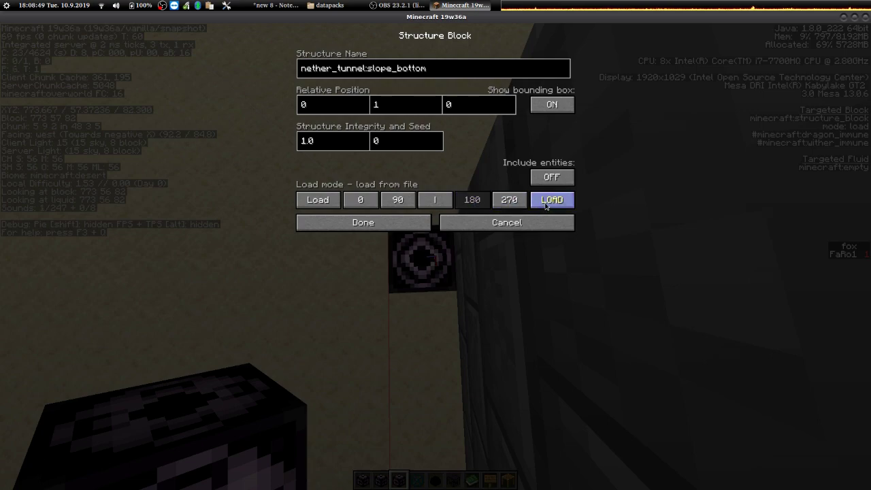
left_click(546, 203)
right_click(422, 262)
left_click(551, 199)
Remove a misplaced structure block and fly around the tunnel to inspect it
key("w")
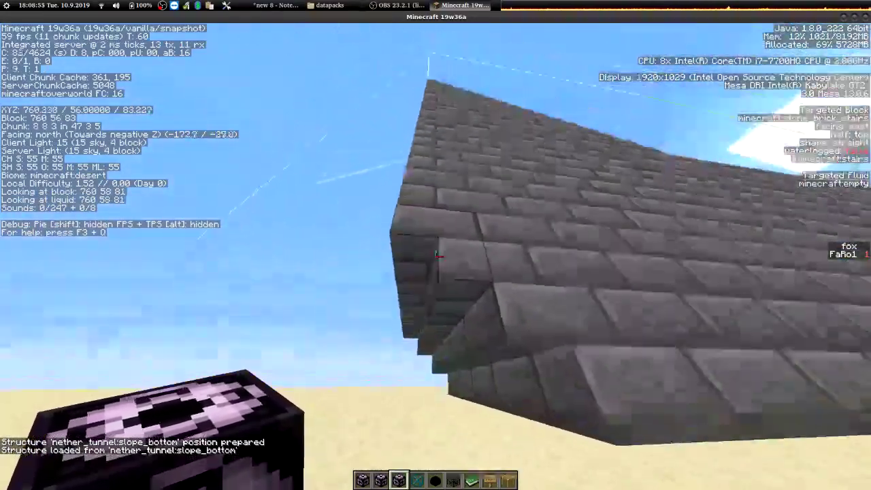
right_click(435, 253)
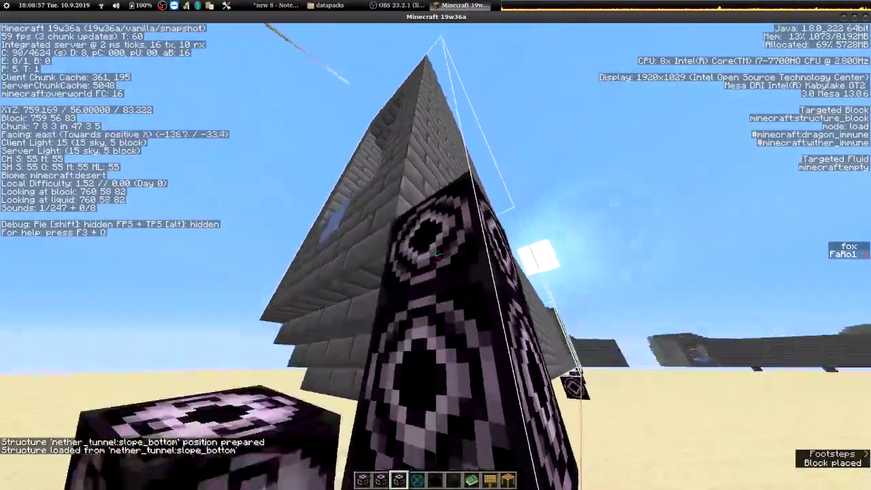
left_click(435, 253)
key("w")
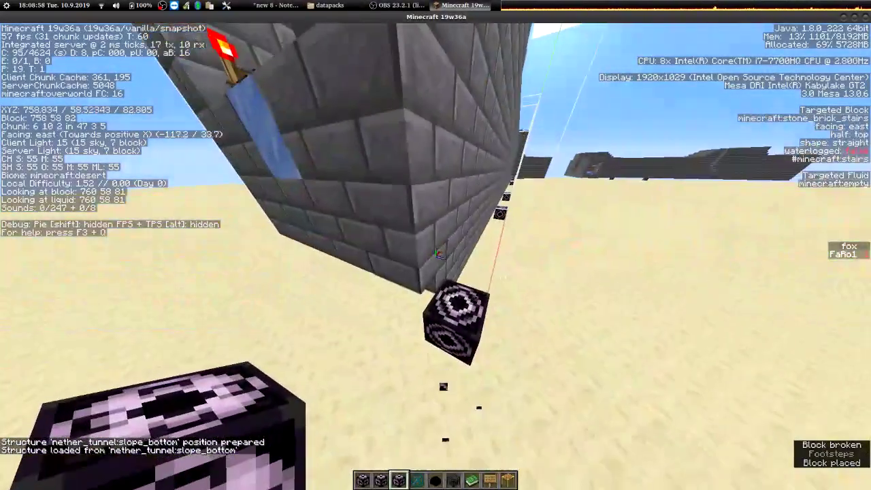
key("w")
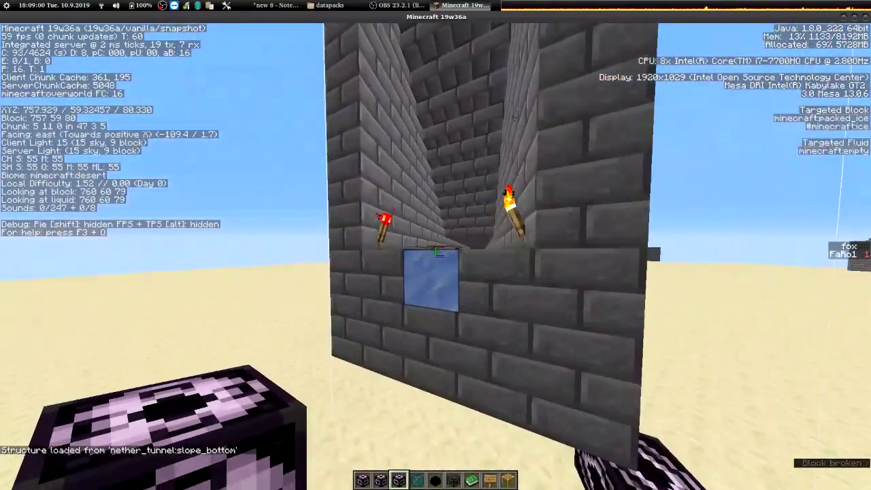
key("w")
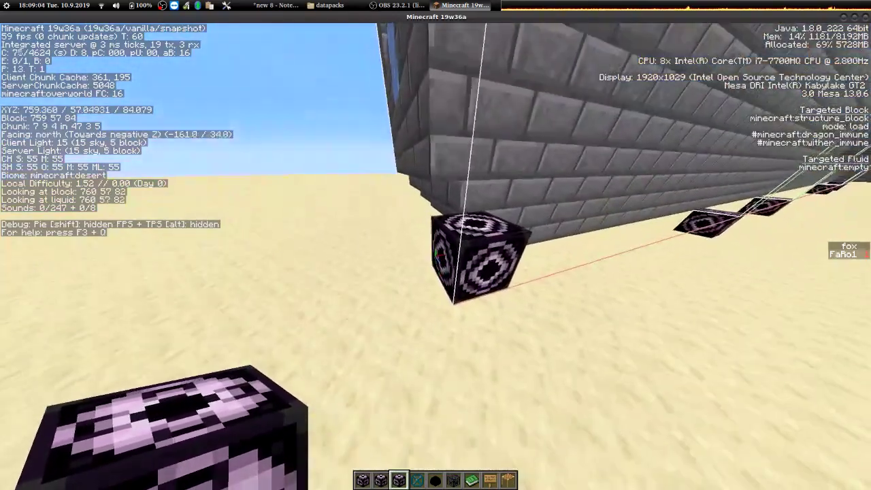
right_click(437, 253)
key("Escape")
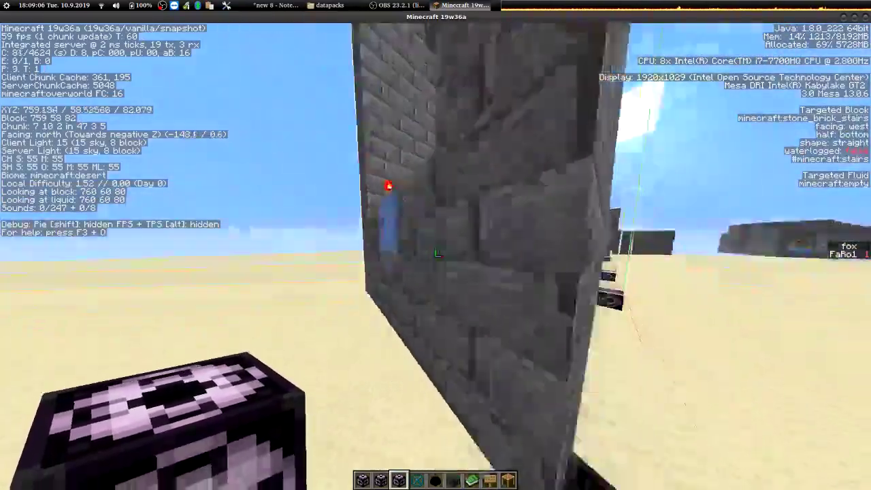
Load nether_tunnel:slope_middle from the next structure block
key("w")
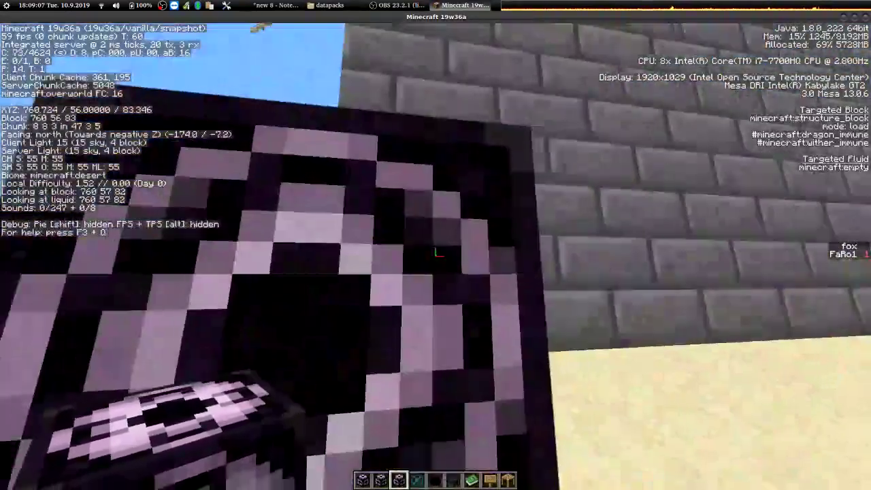
key("s")
right_click(435, 252)
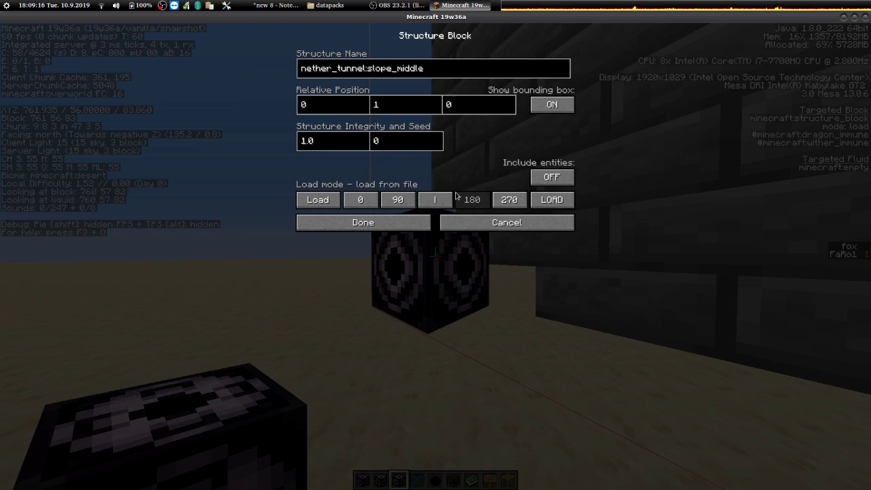
left_click(551, 199)
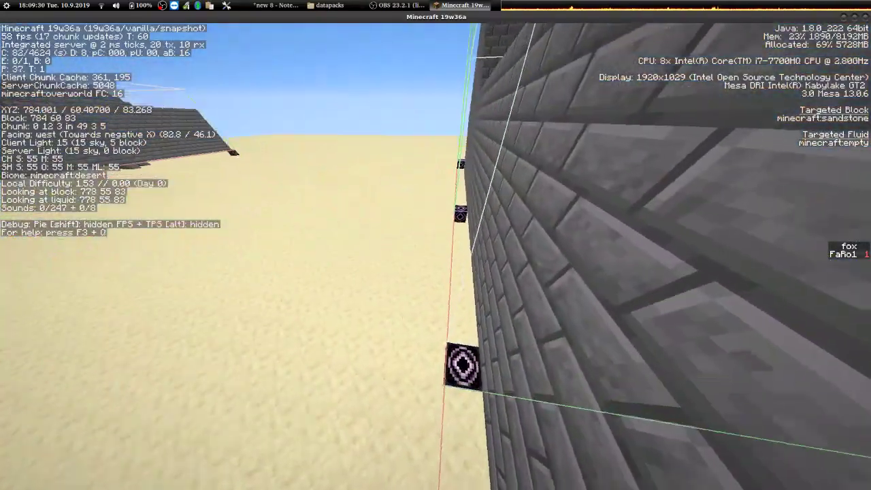
Switch the game back to Creative Mode
key("F3+n")
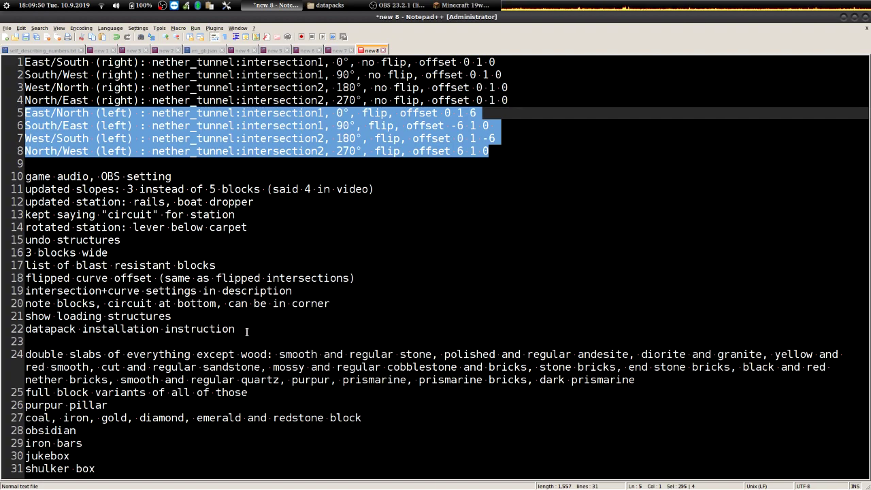
Alt-Tab between windows while noting the %appdata%/.minecraft and ~/.minecraft paths
key("alt+Tab")
key("alt+Tab")
key("alt+Tab")
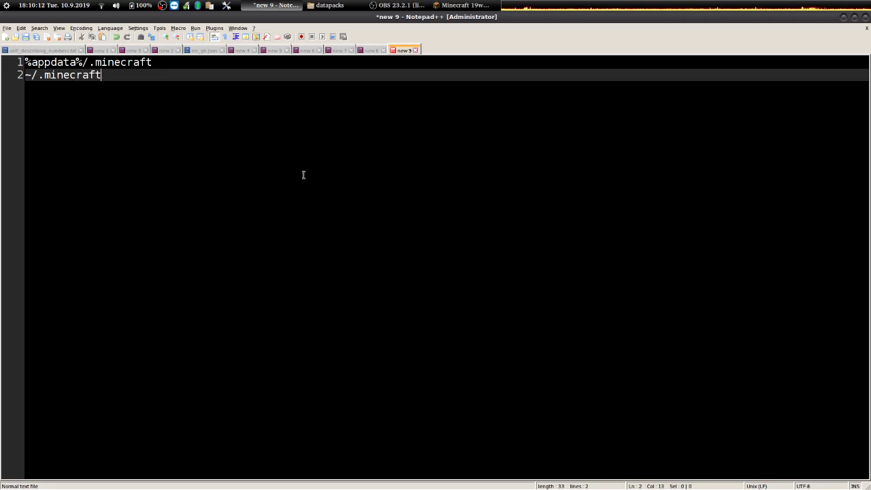
key("alt+Tab")
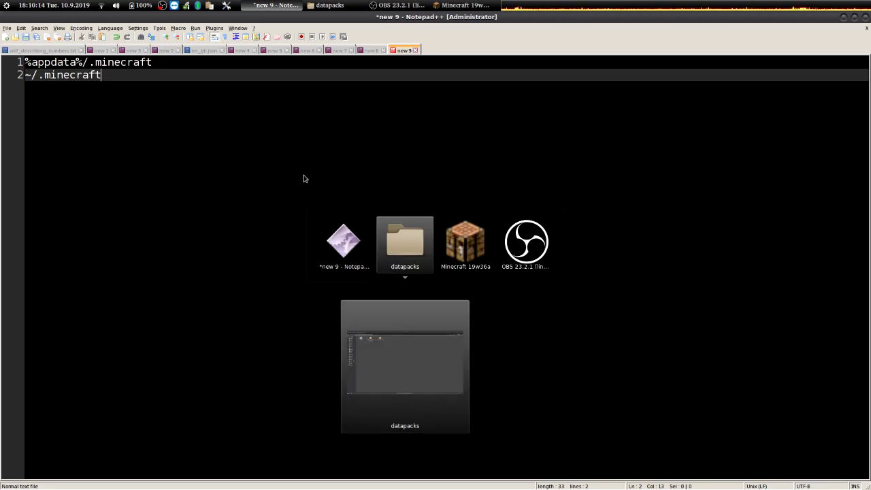
Navigate Nemo from the minecraft folder into saves > test > datapacks and select nether_tunnel.zip
key("alt+Tab")
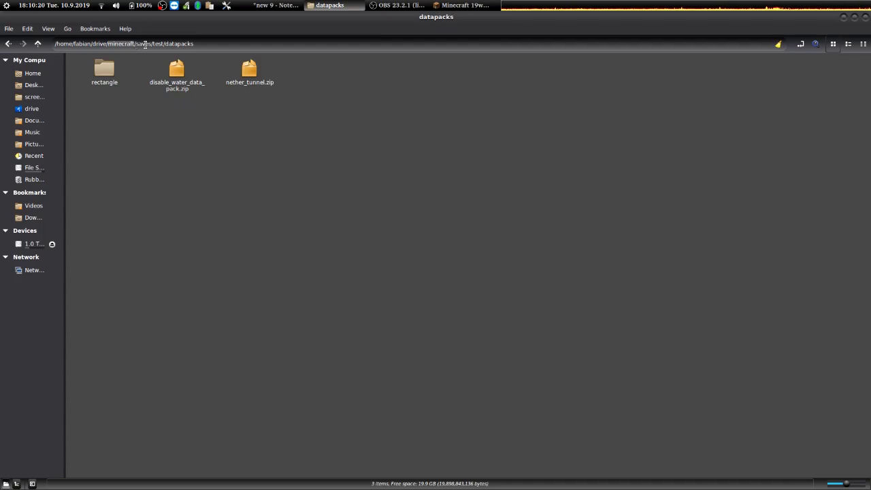
key("alt+Up")
key("alt+Up")
key("alt+Up")
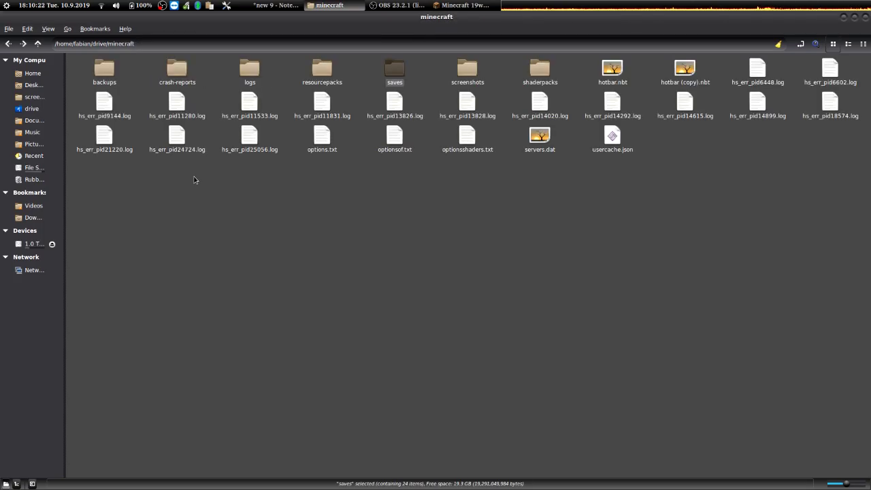
key("Return")
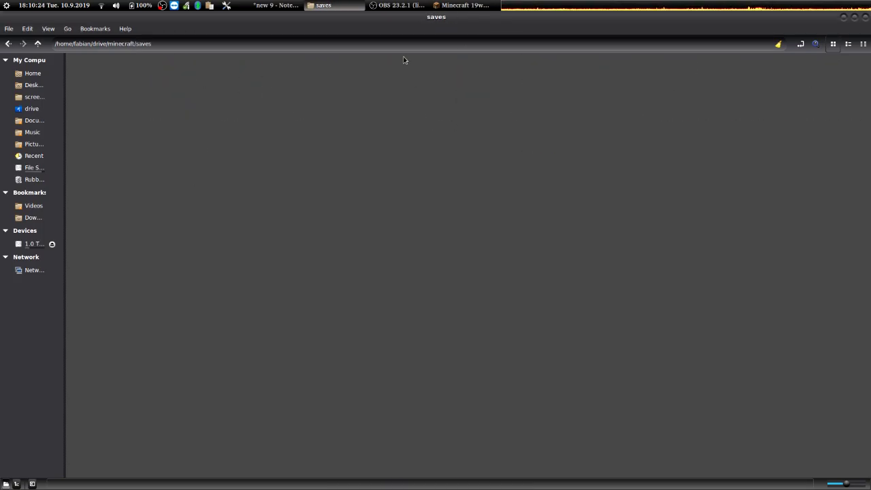
key("Down")
key("Down")
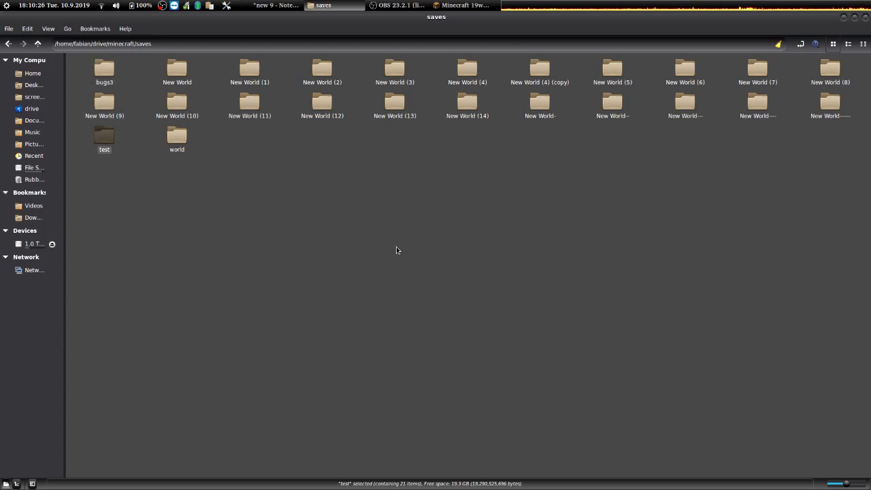
key("Return")
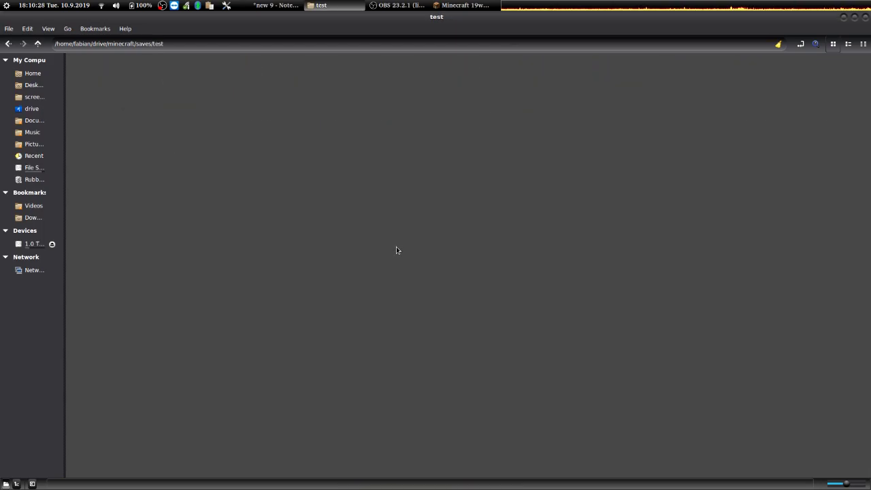
key("Right")
key("Right")
key("Right")
key("Left")
key("Left")
key("Right")
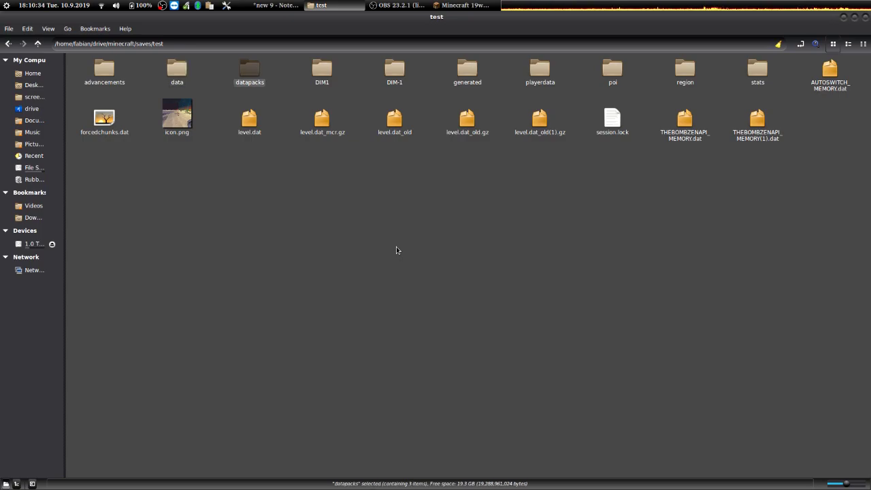
key("Return")
key("Right")
key("Right")
key("Right")
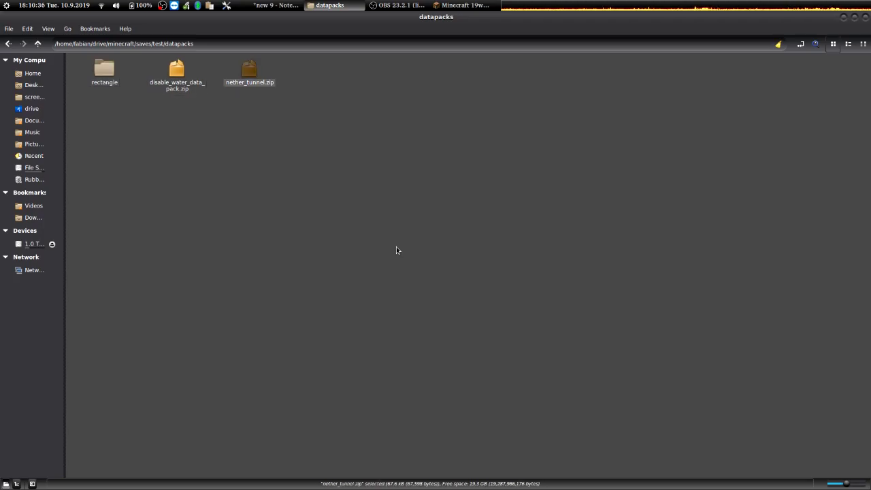